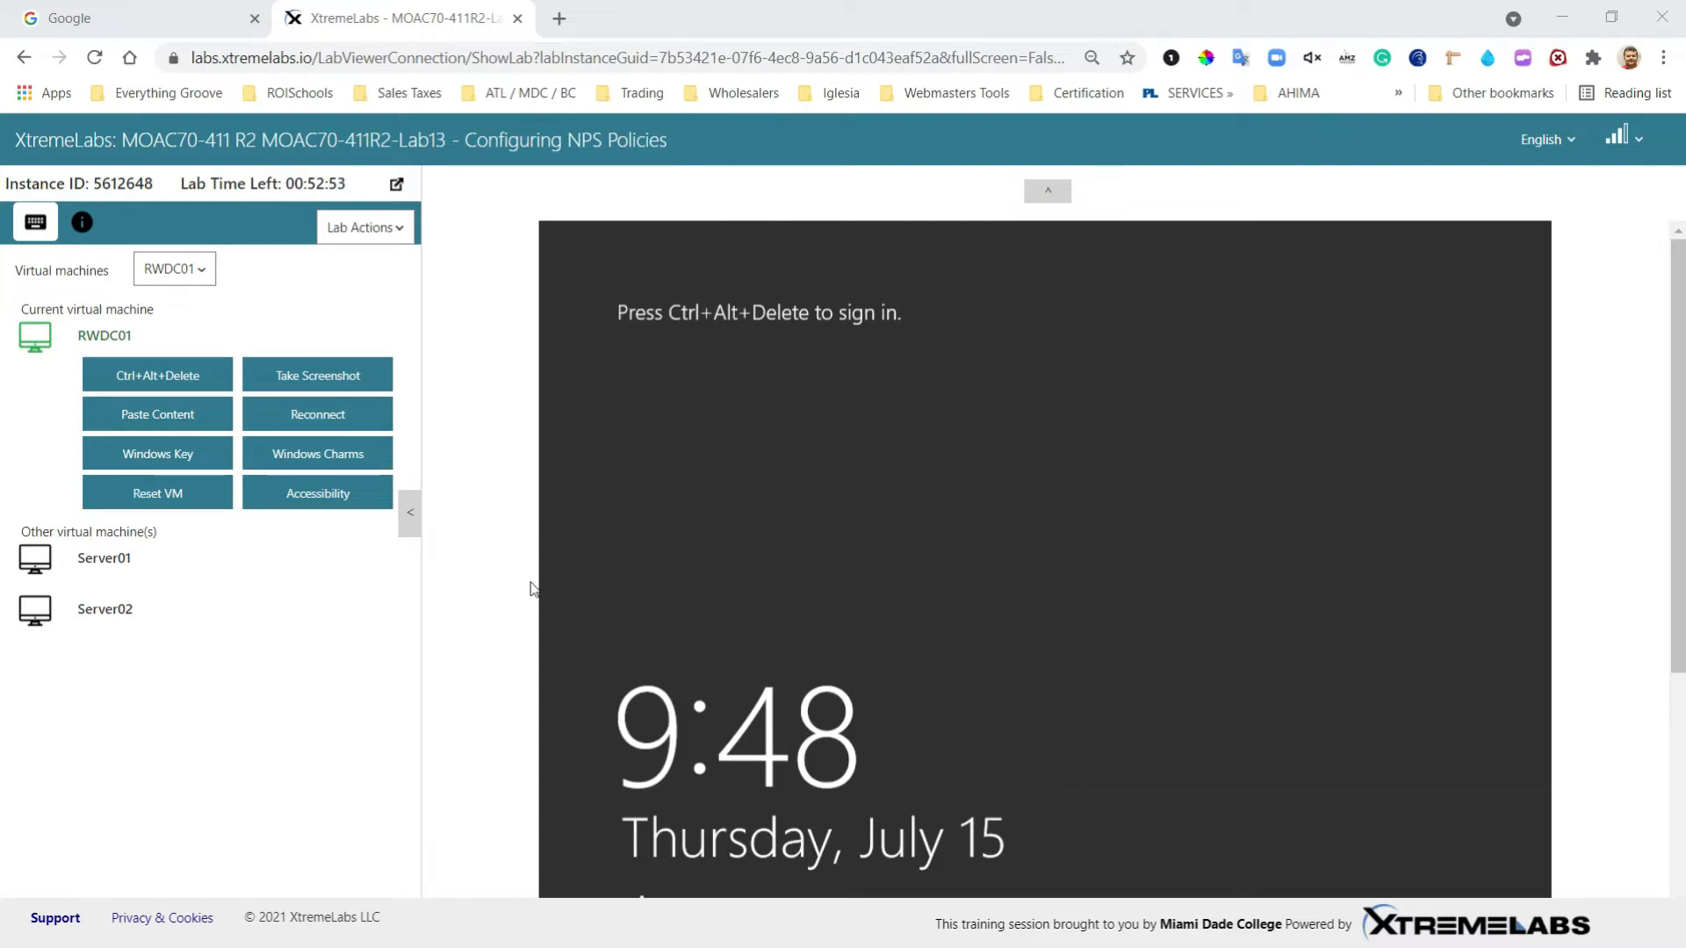
Step: Sign in to RWDC01 as the CONTOSO administrator with the account password
click(129, 378)
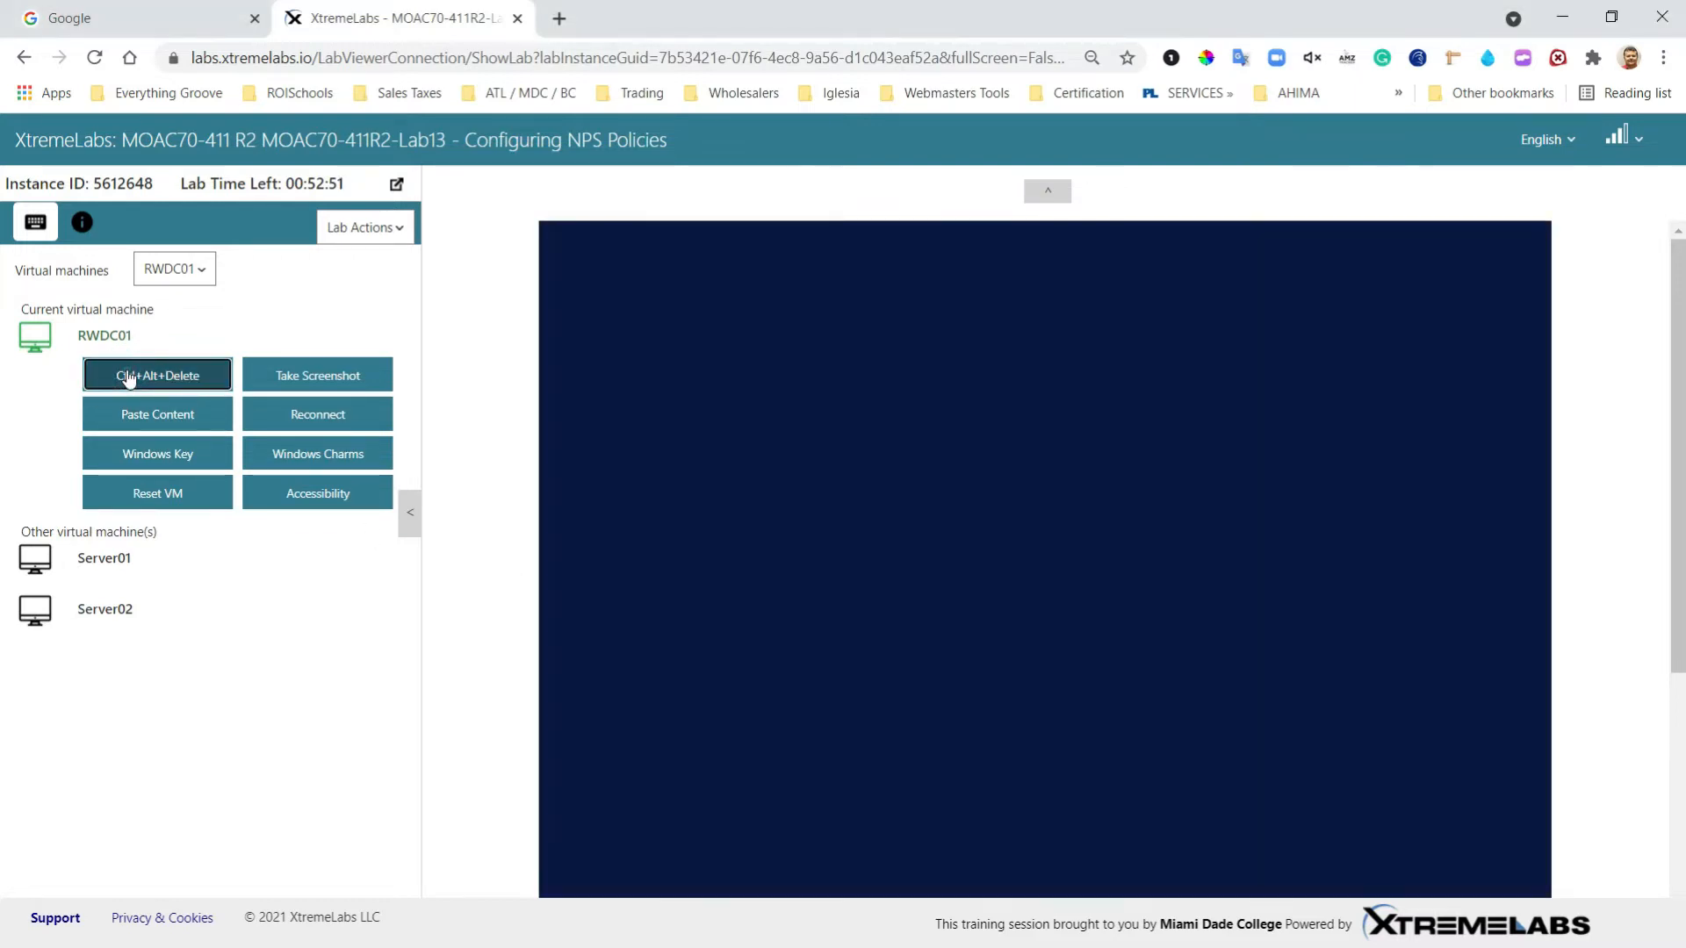
text(Pa)
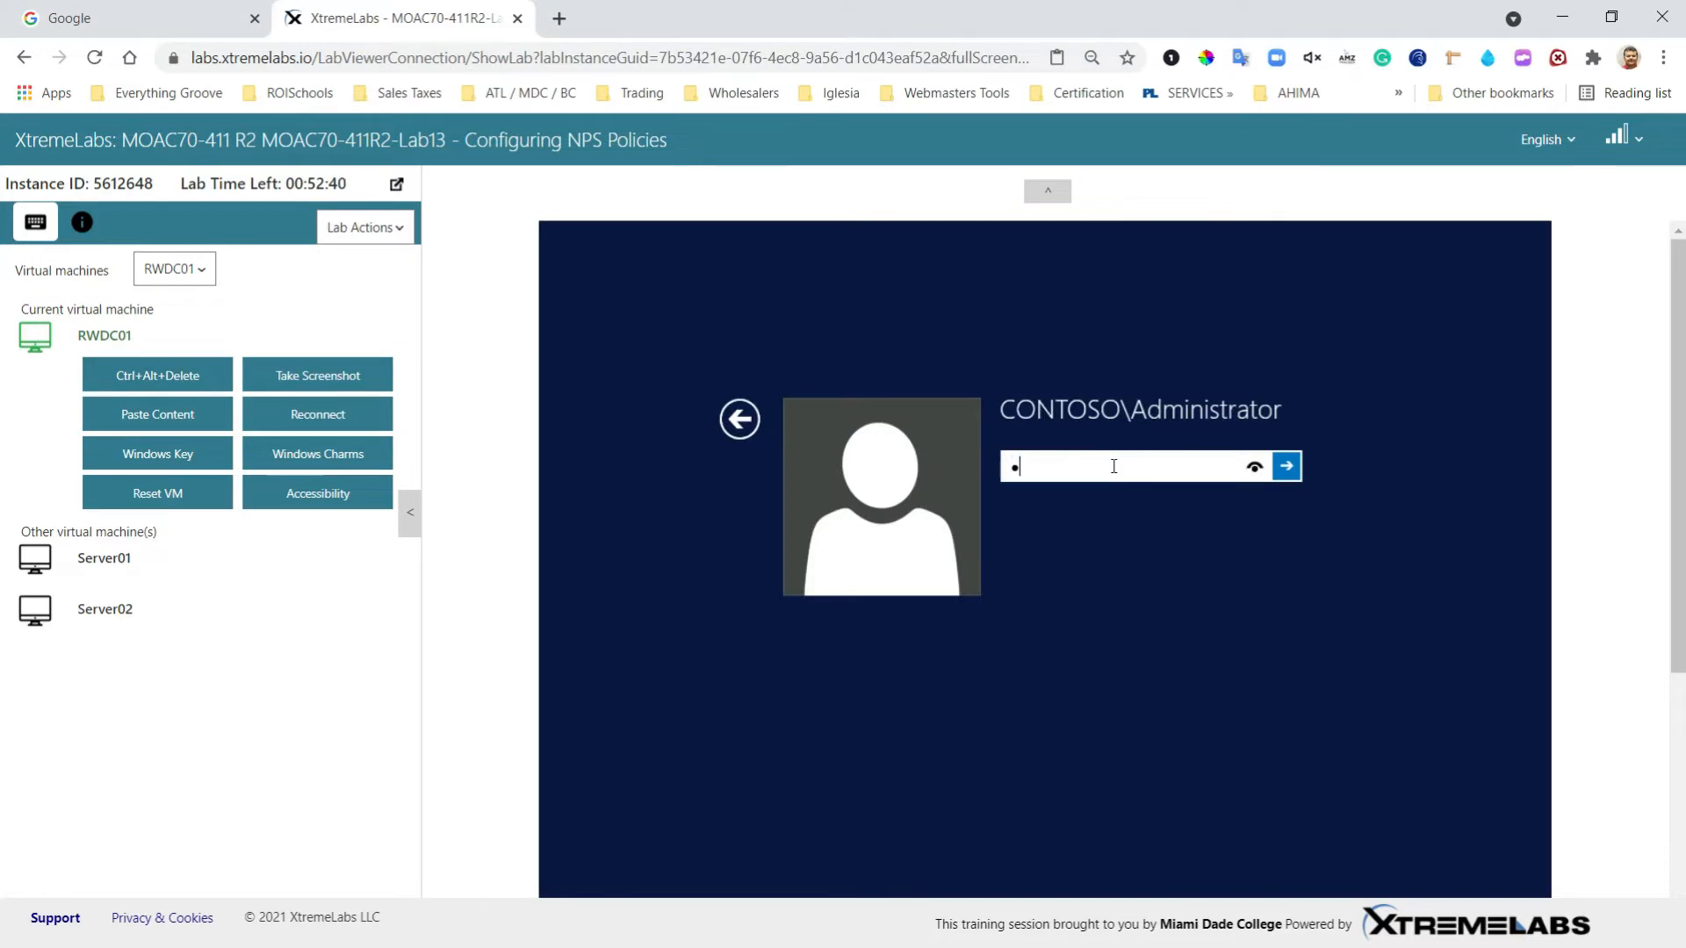
text($$w0rd)
key(Return)
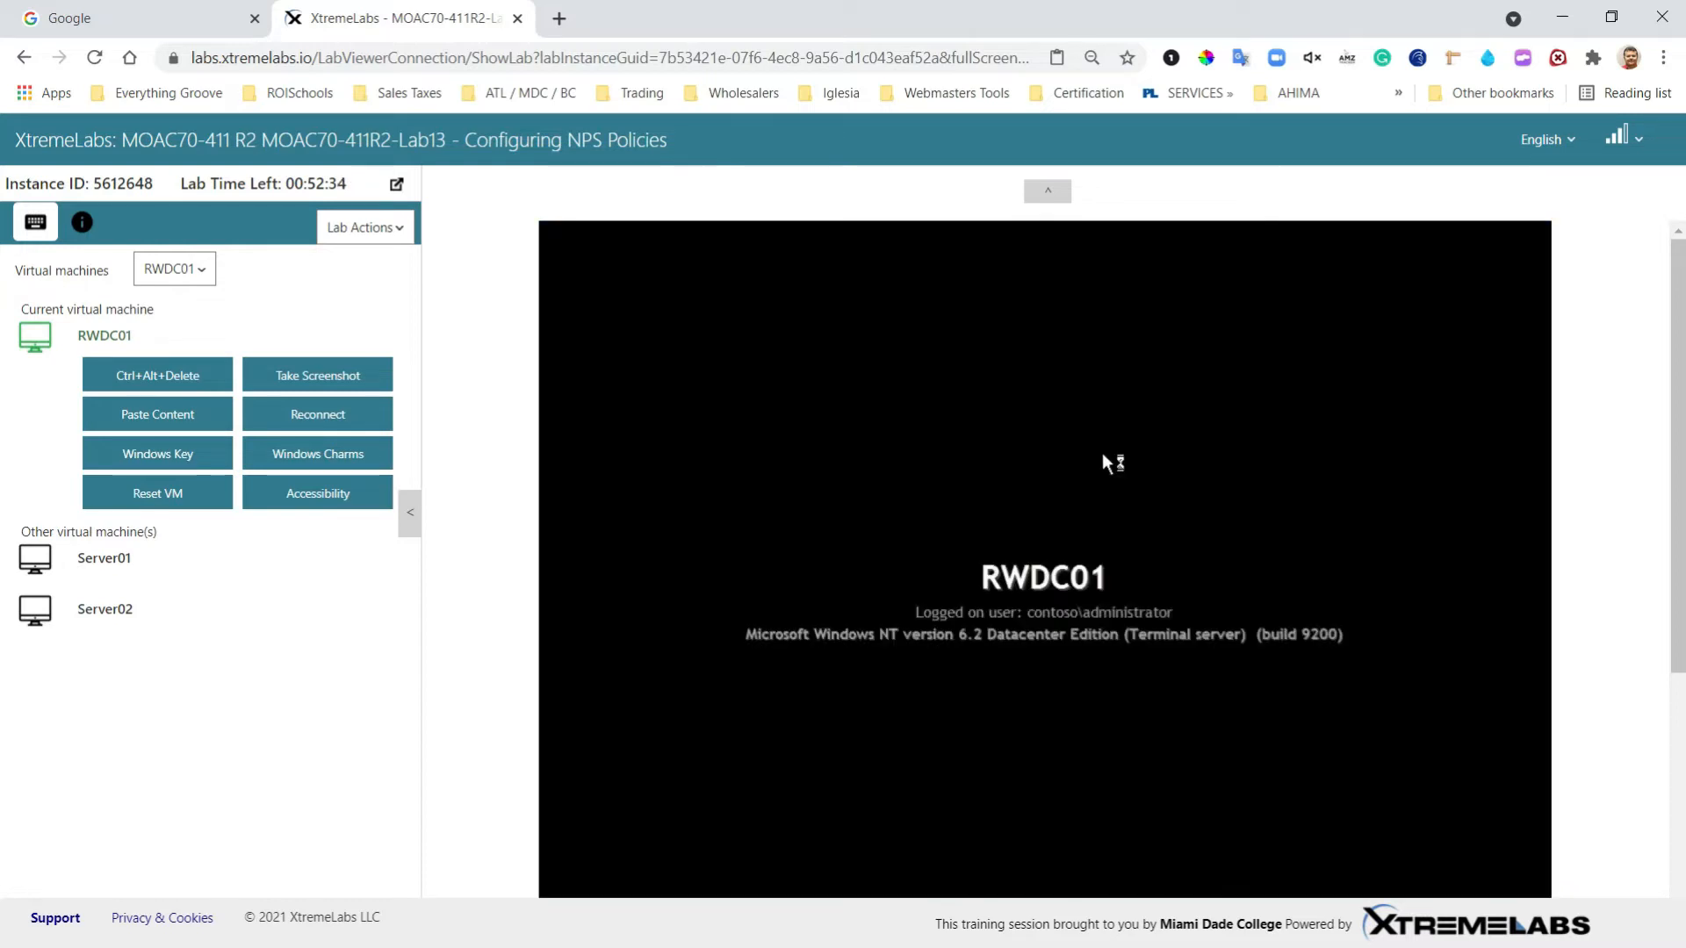
Step: Launch the Network Policy Server console from Server Manager's Tools menu
click(413, 523)
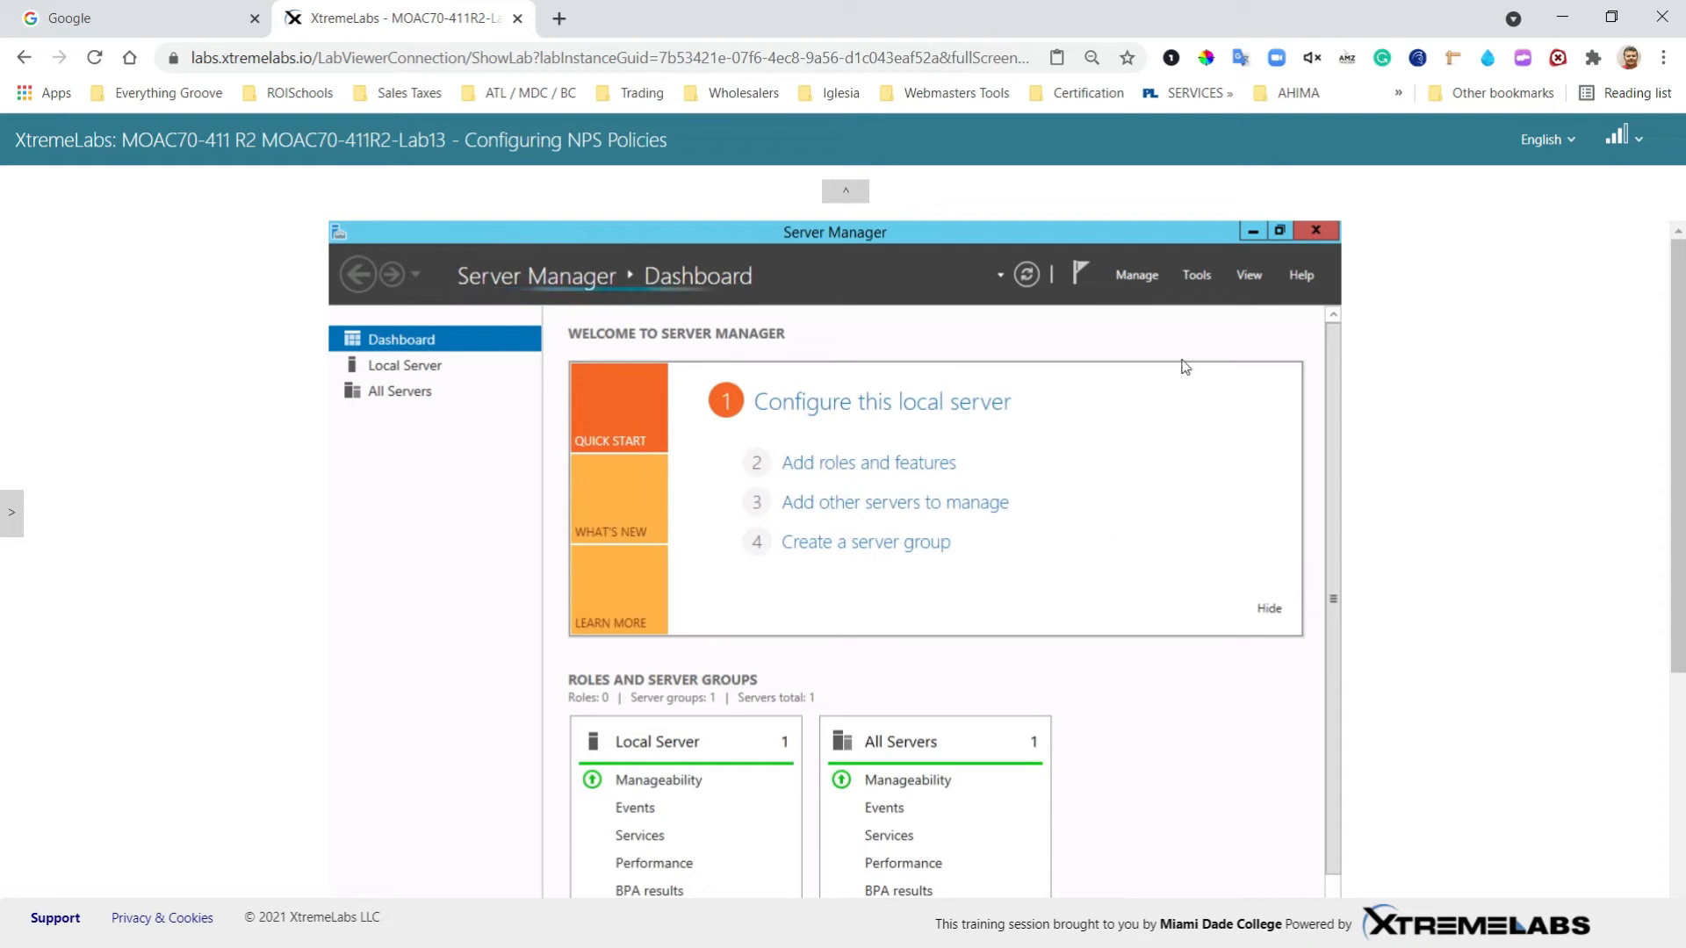
click(1199, 276)
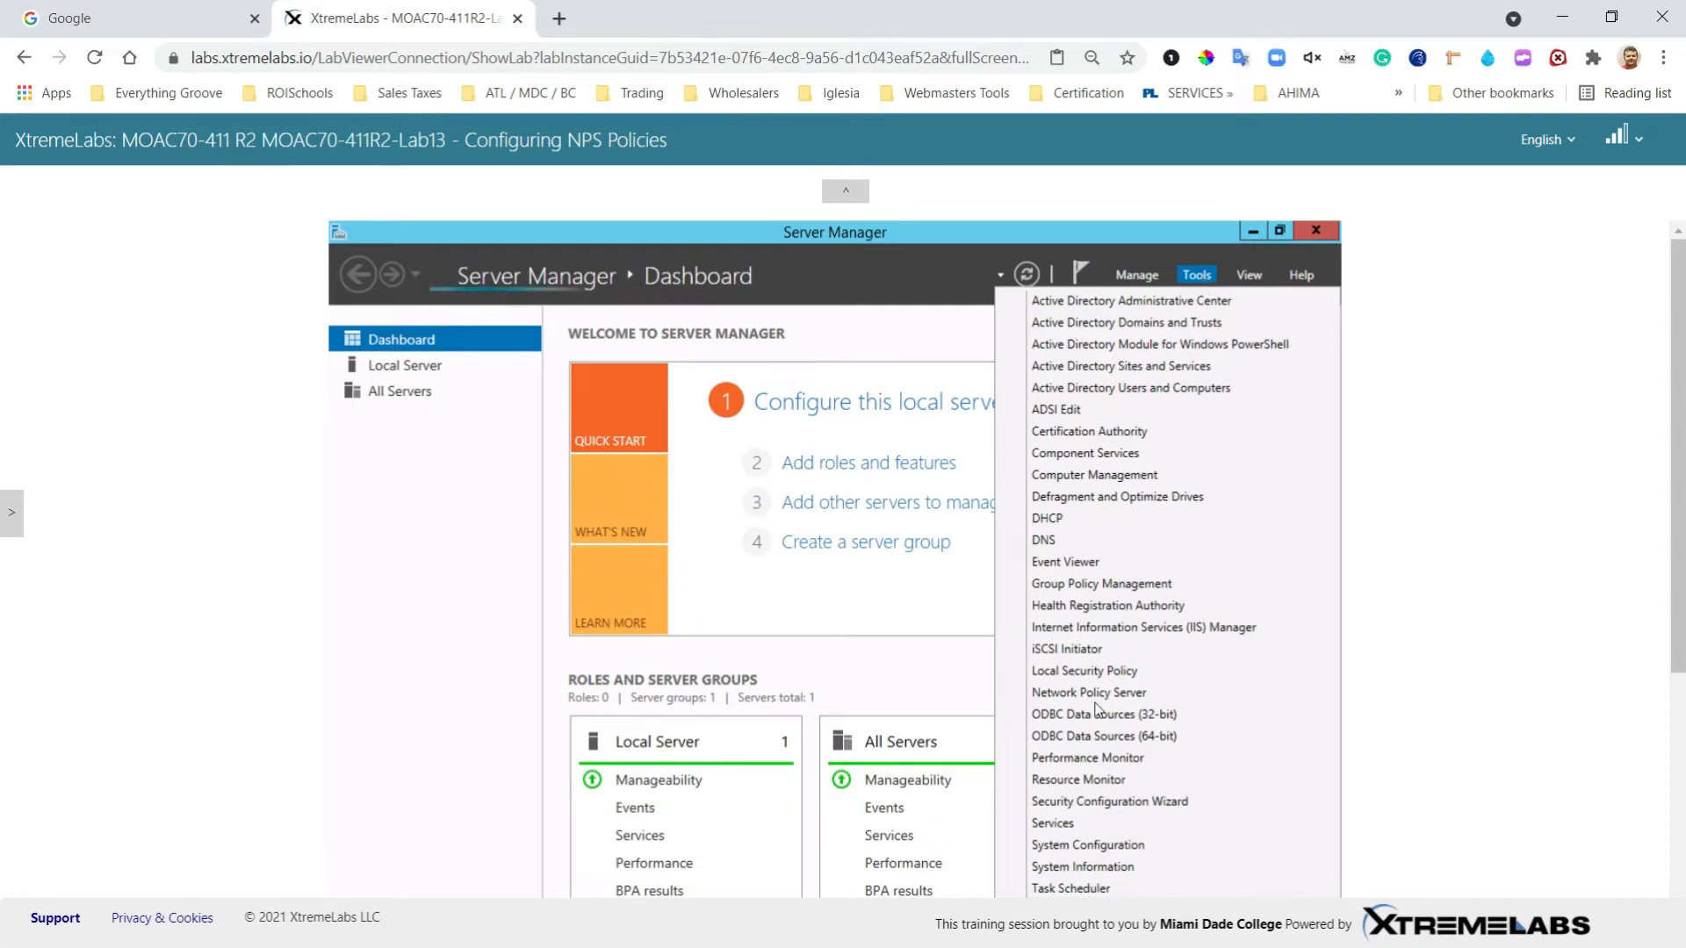
click(1088, 693)
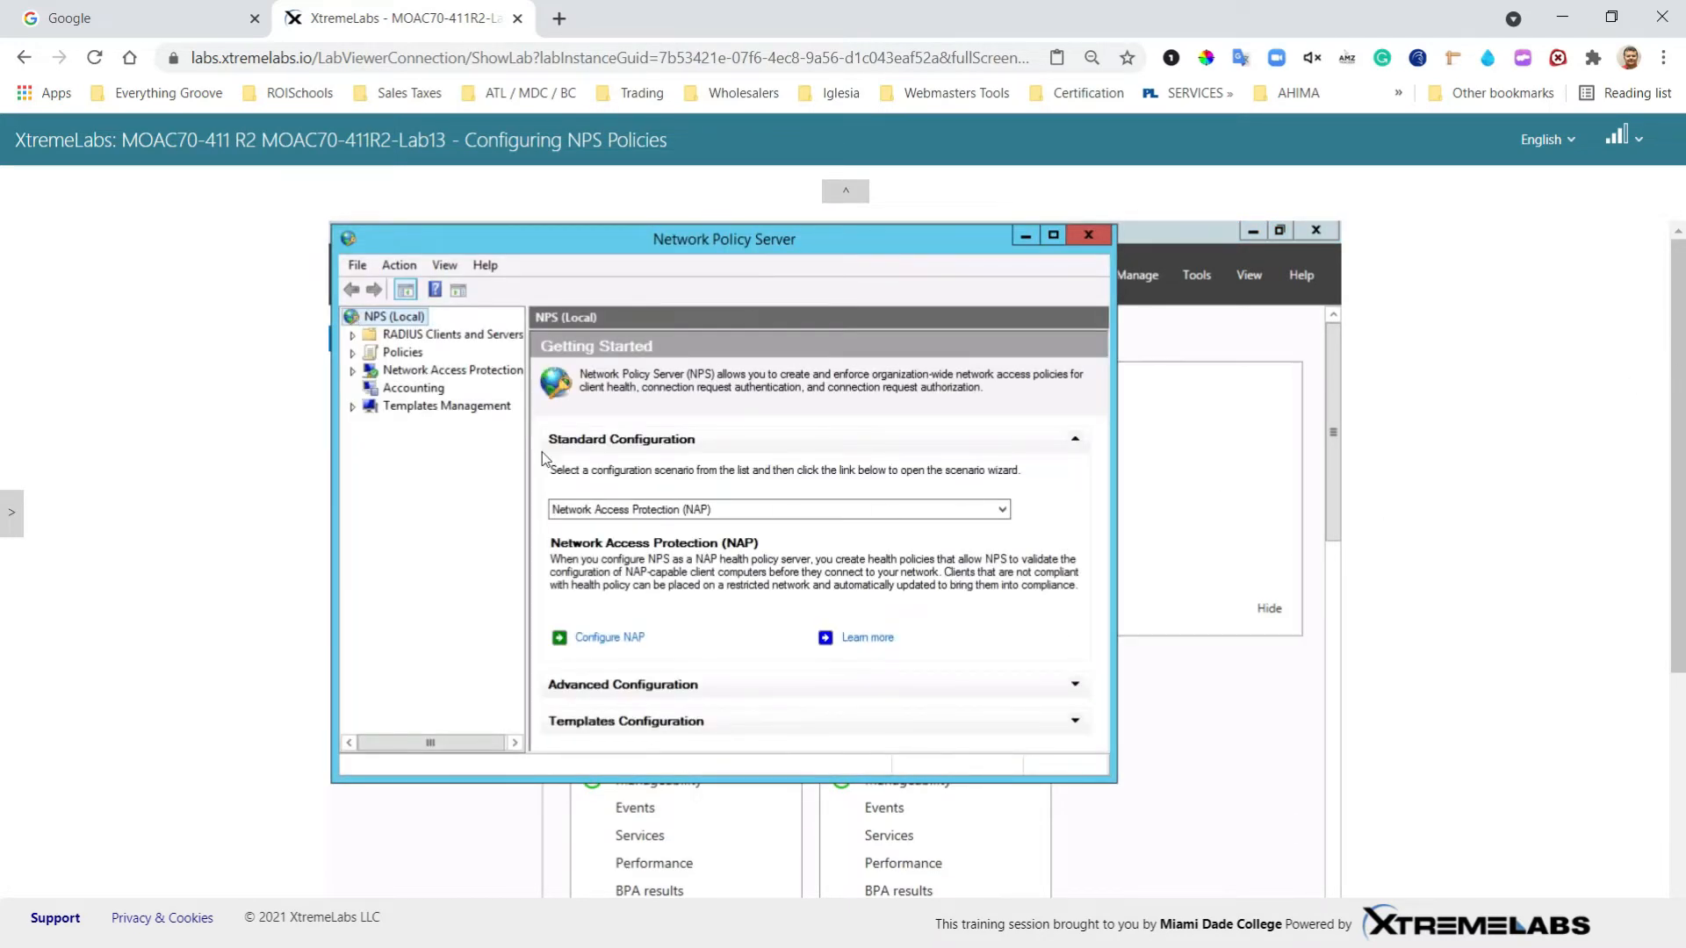
Step: Expand Policies and start a new connection request policy
click(352, 353)
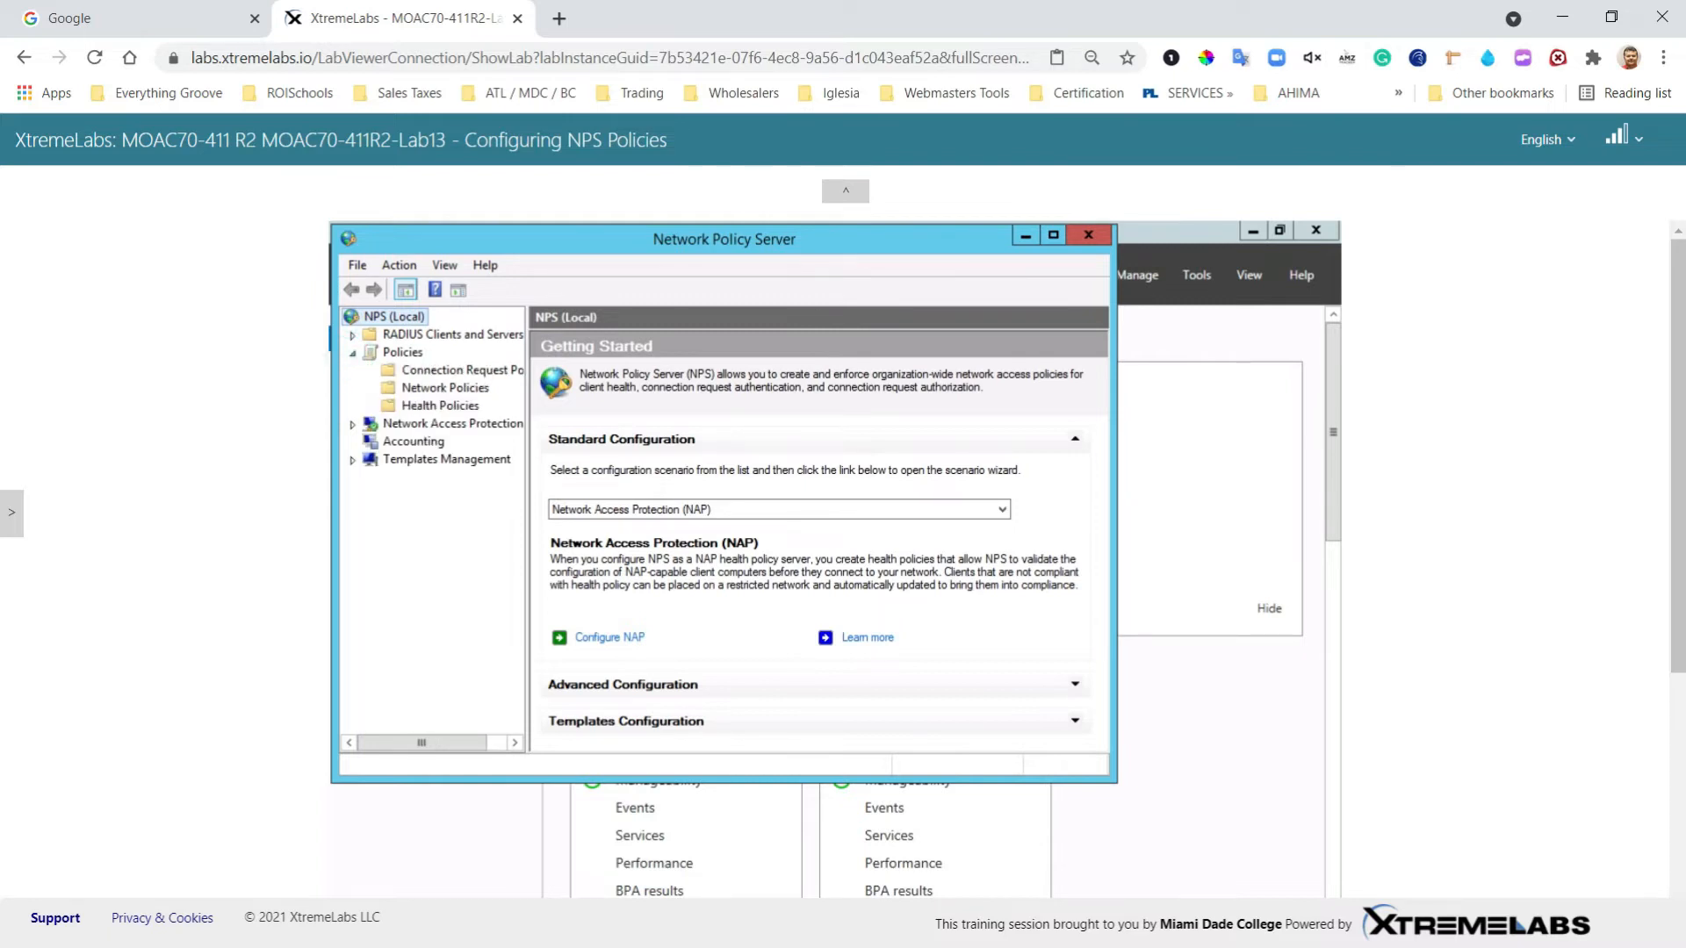
click(430, 377)
right_click(429, 378)
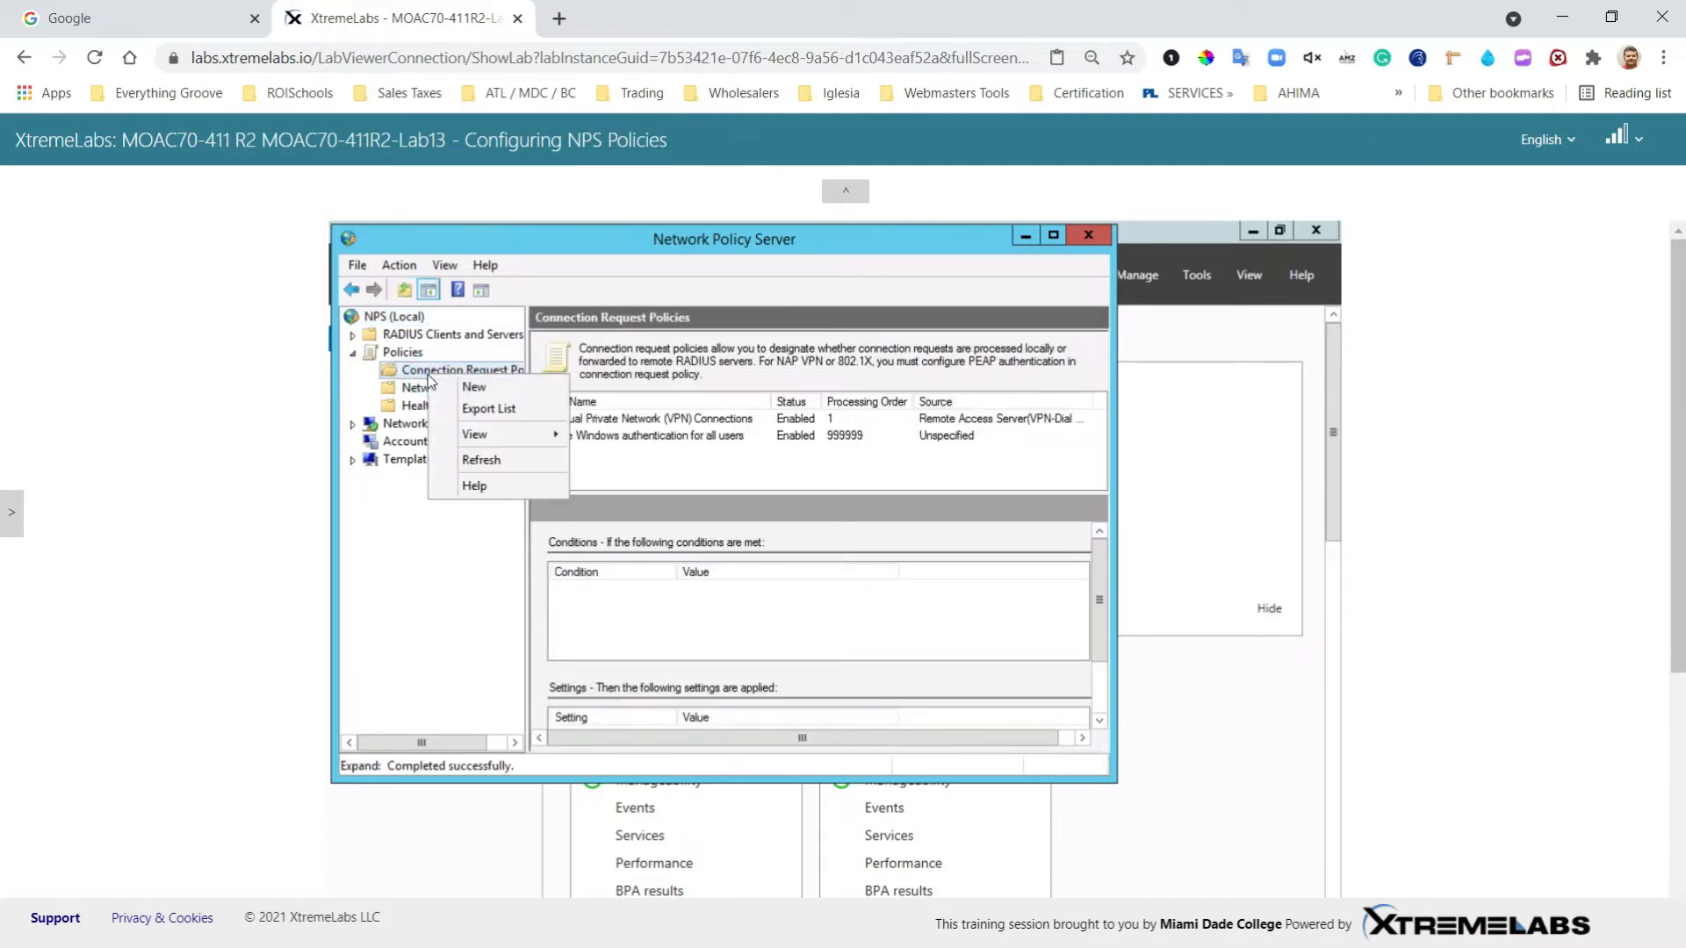
click(480, 390)
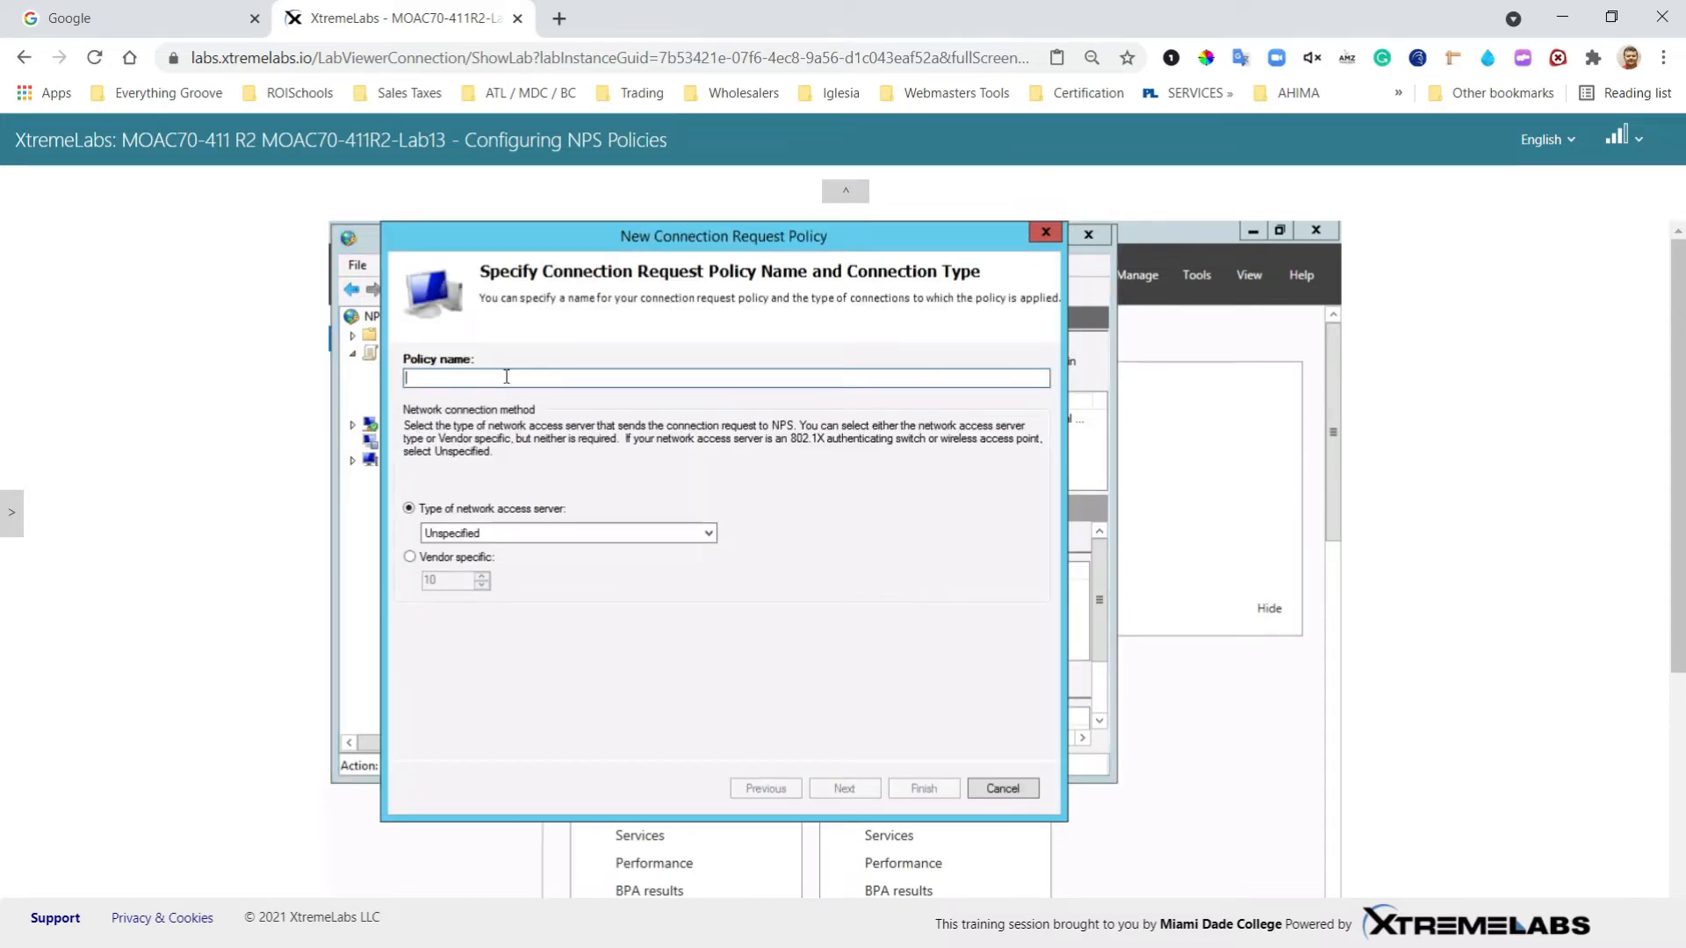
Step: Name the policy 'Connection Request Policy 1' with Remote Access Server (VPN-Dial up) type
text(Co)
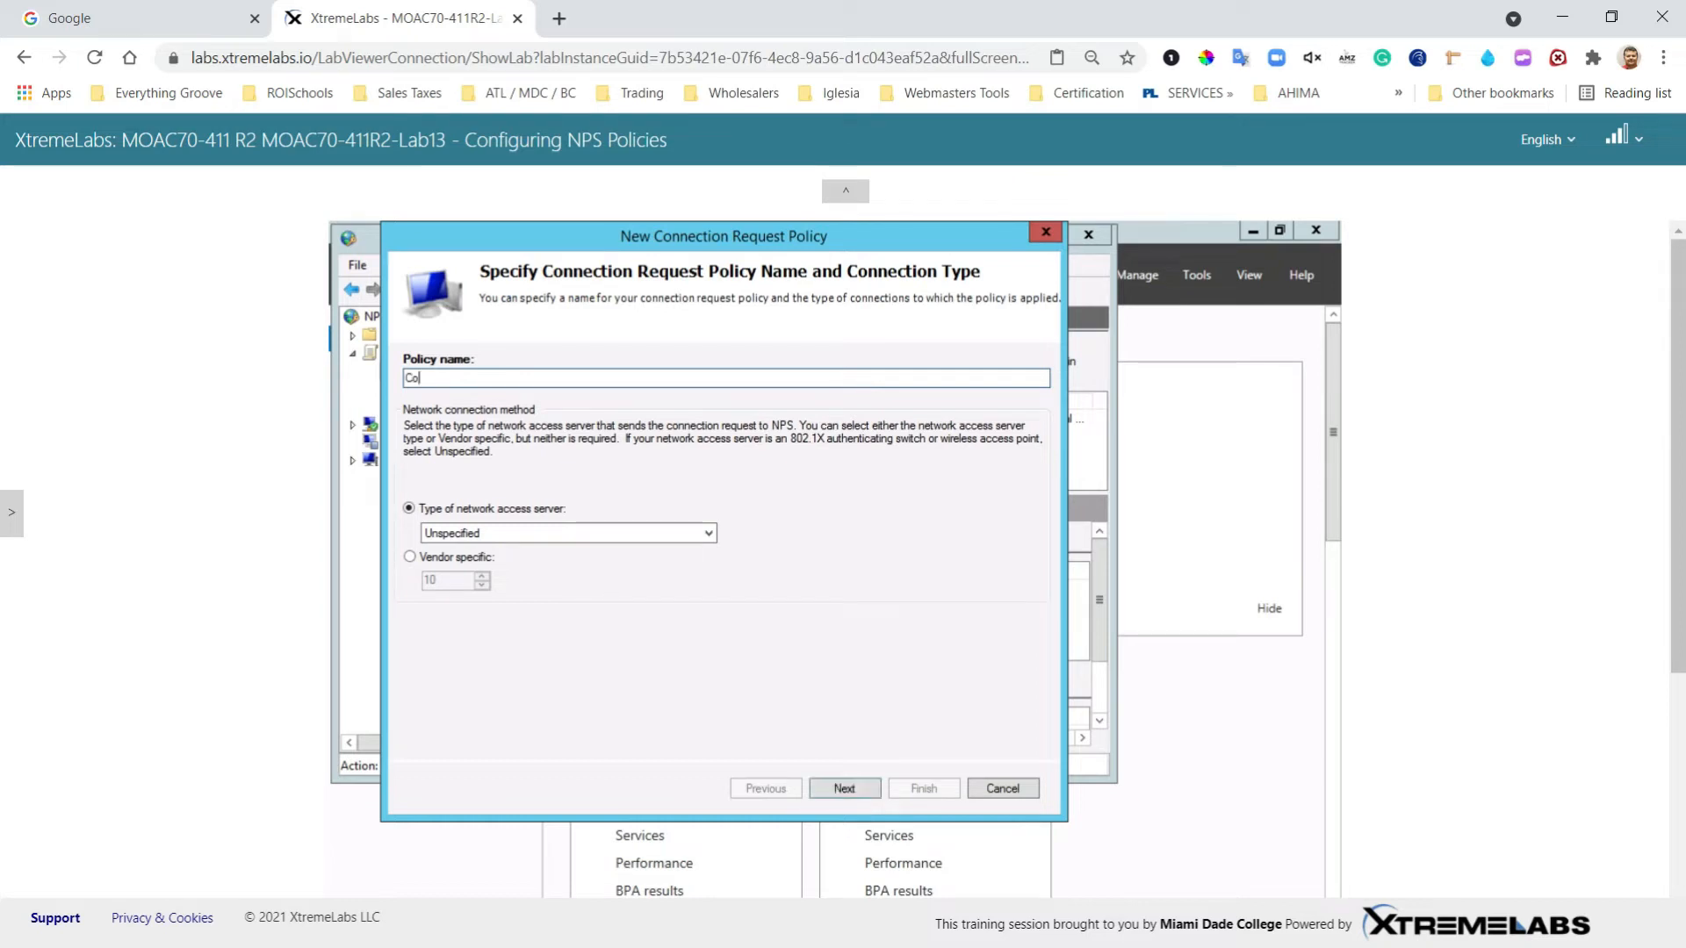
text(nnection request)
key(BackSpace)
key(BackSpace)
key(BackSpace)
key(BackSpace)
key(BackSpace)
key(BackSpace)
text(Request Policy 1)
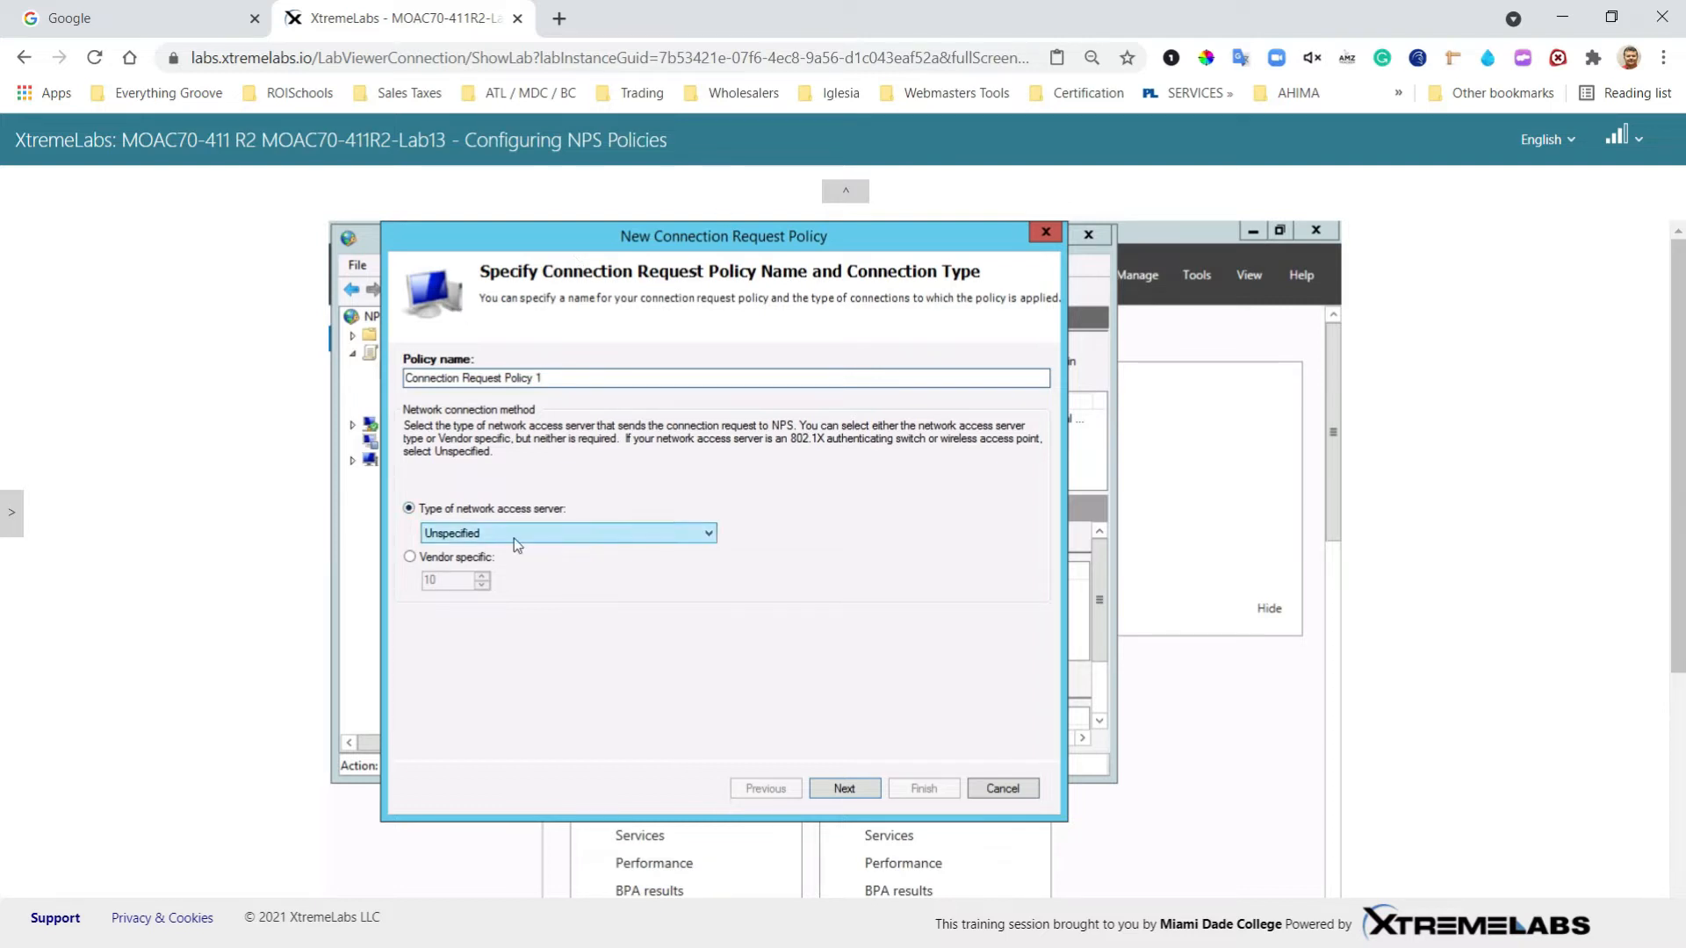
click(703, 535)
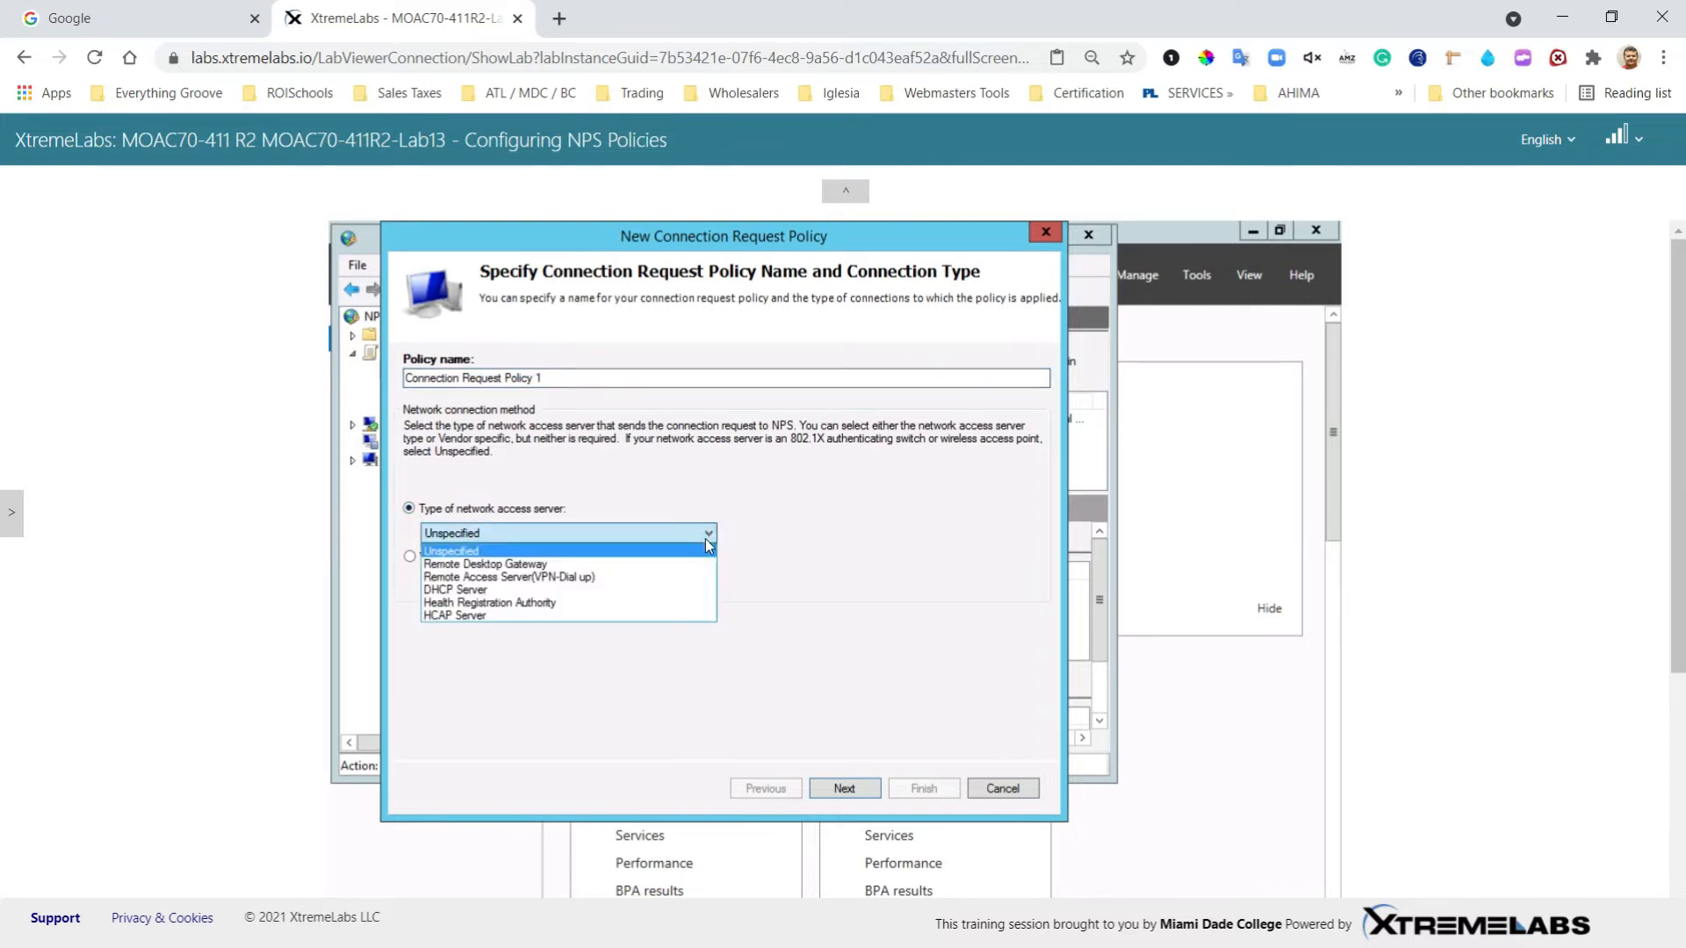
click(582, 580)
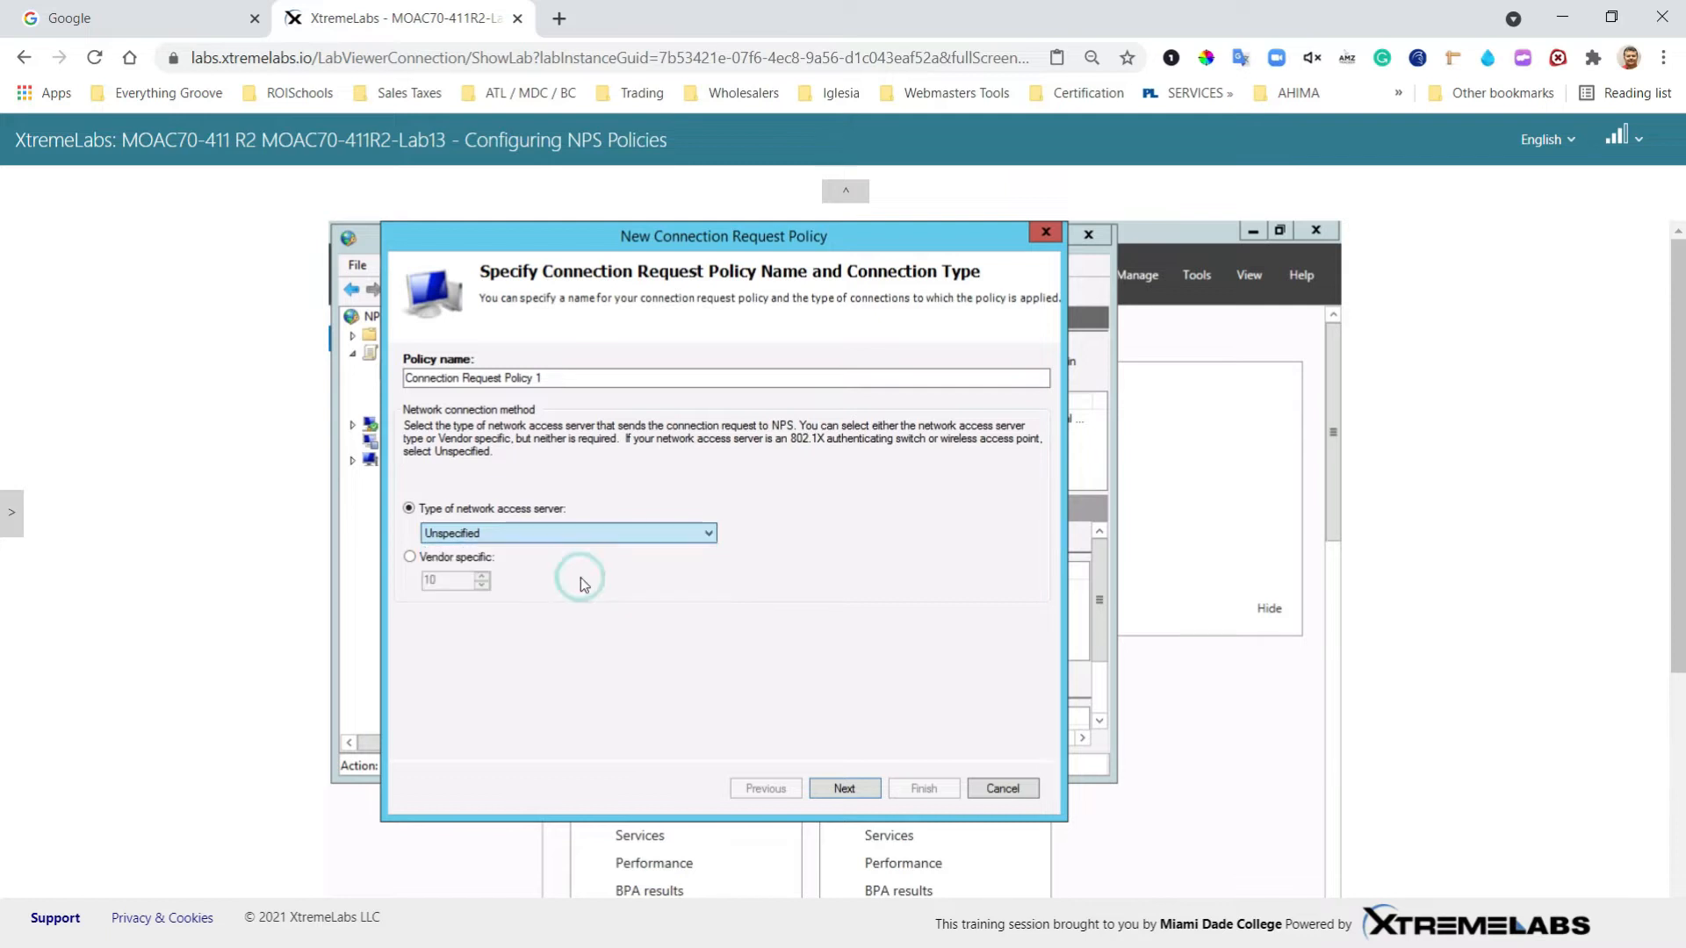
click(851, 788)
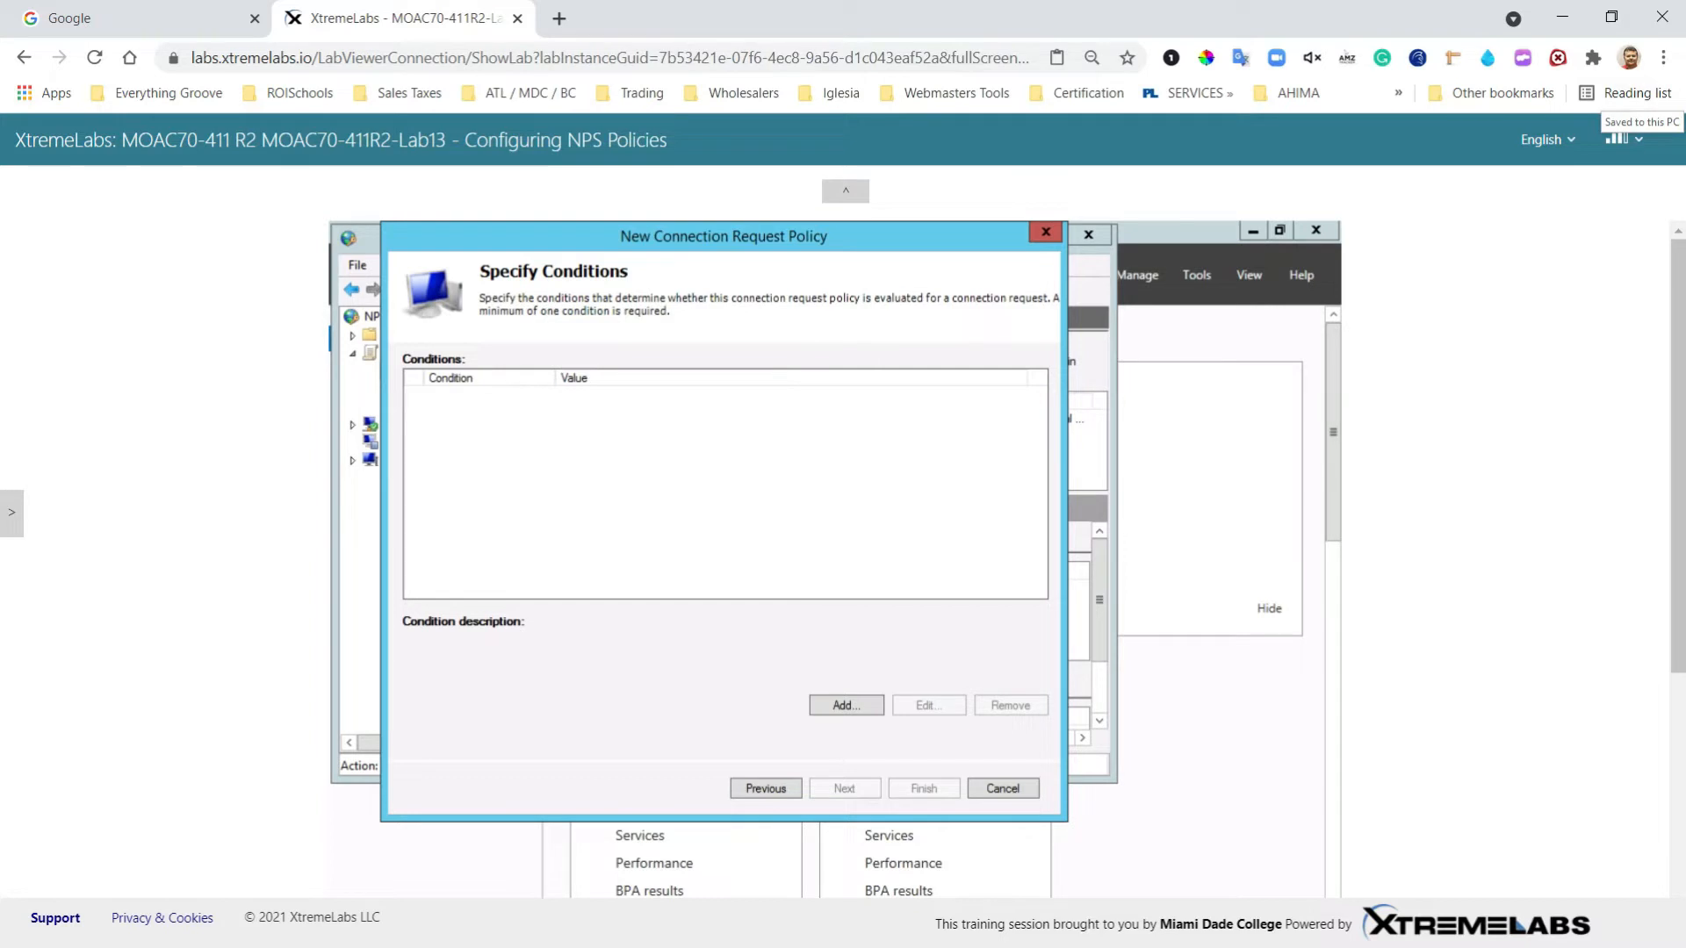
Step: Add a Tunnel Type condition matching ESP, L2TP and SSTP tunnels
click(825, 710)
drag(1041, 436, 1043, 484)
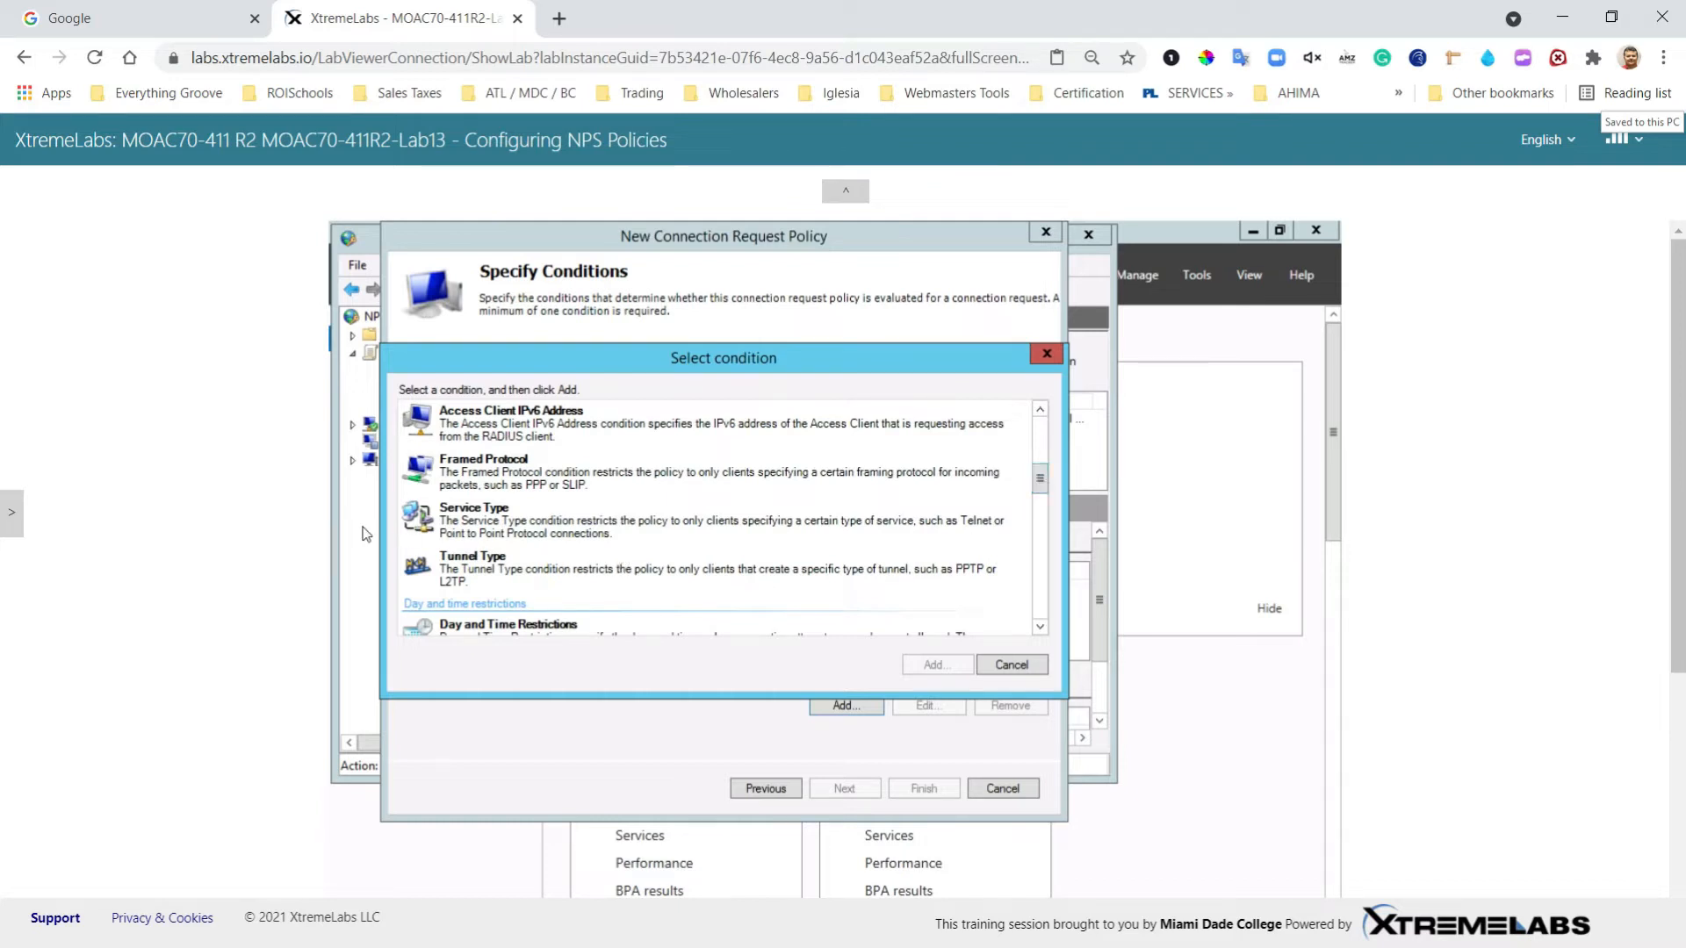
click(474, 553)
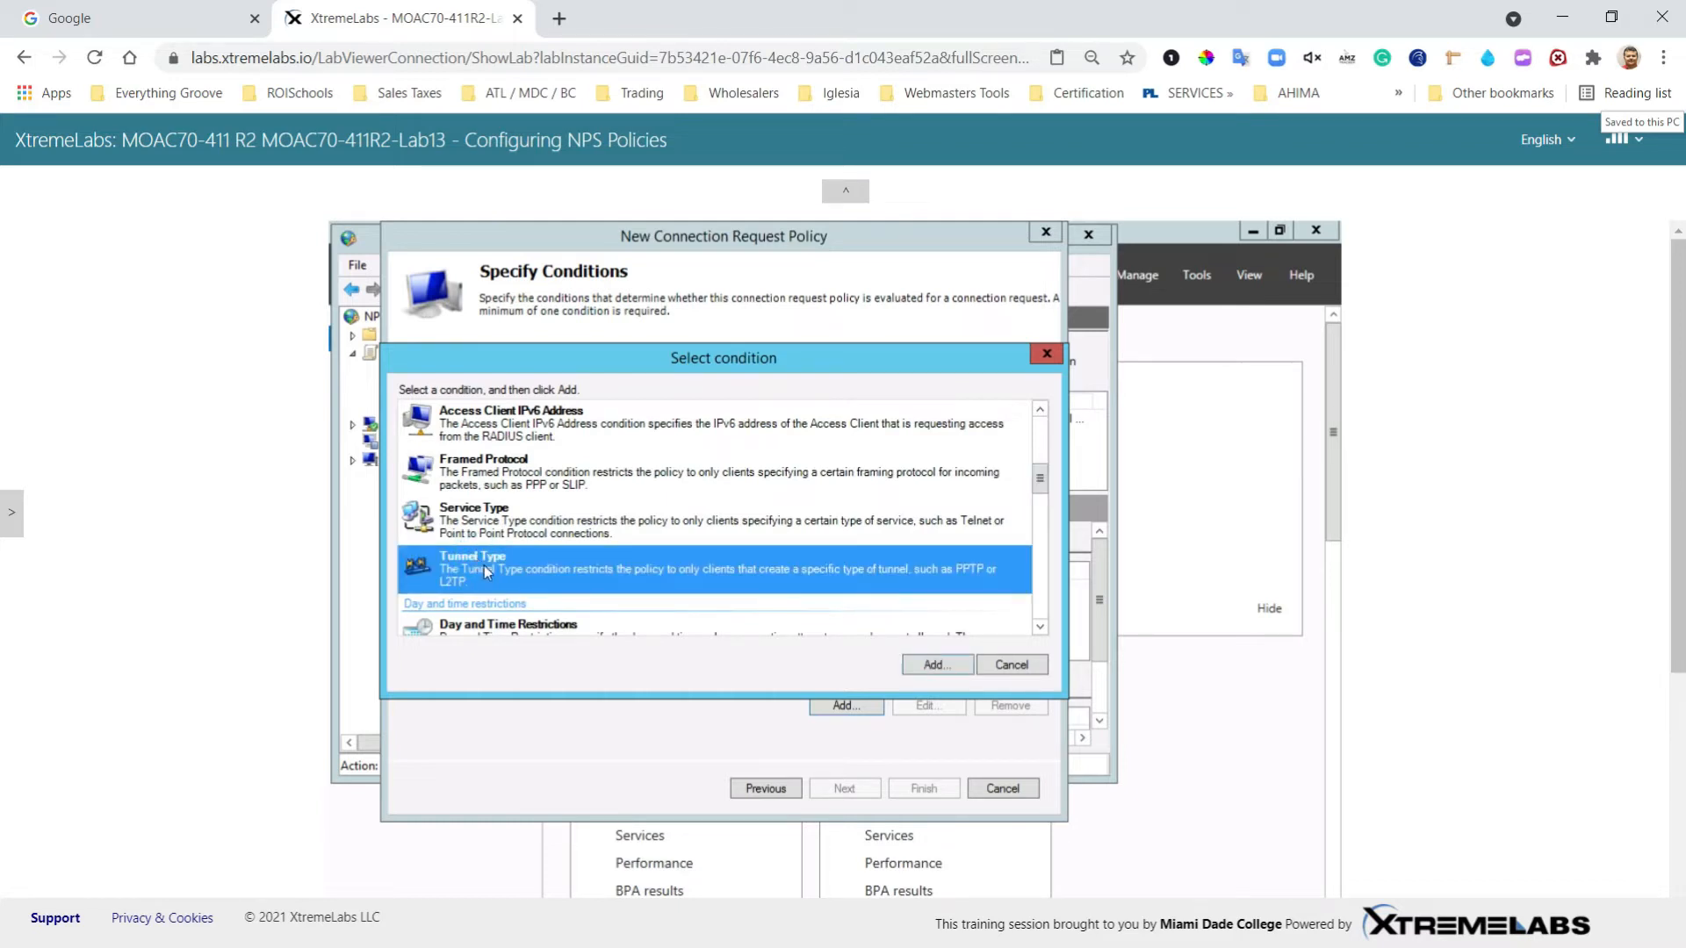
click(931, 668)
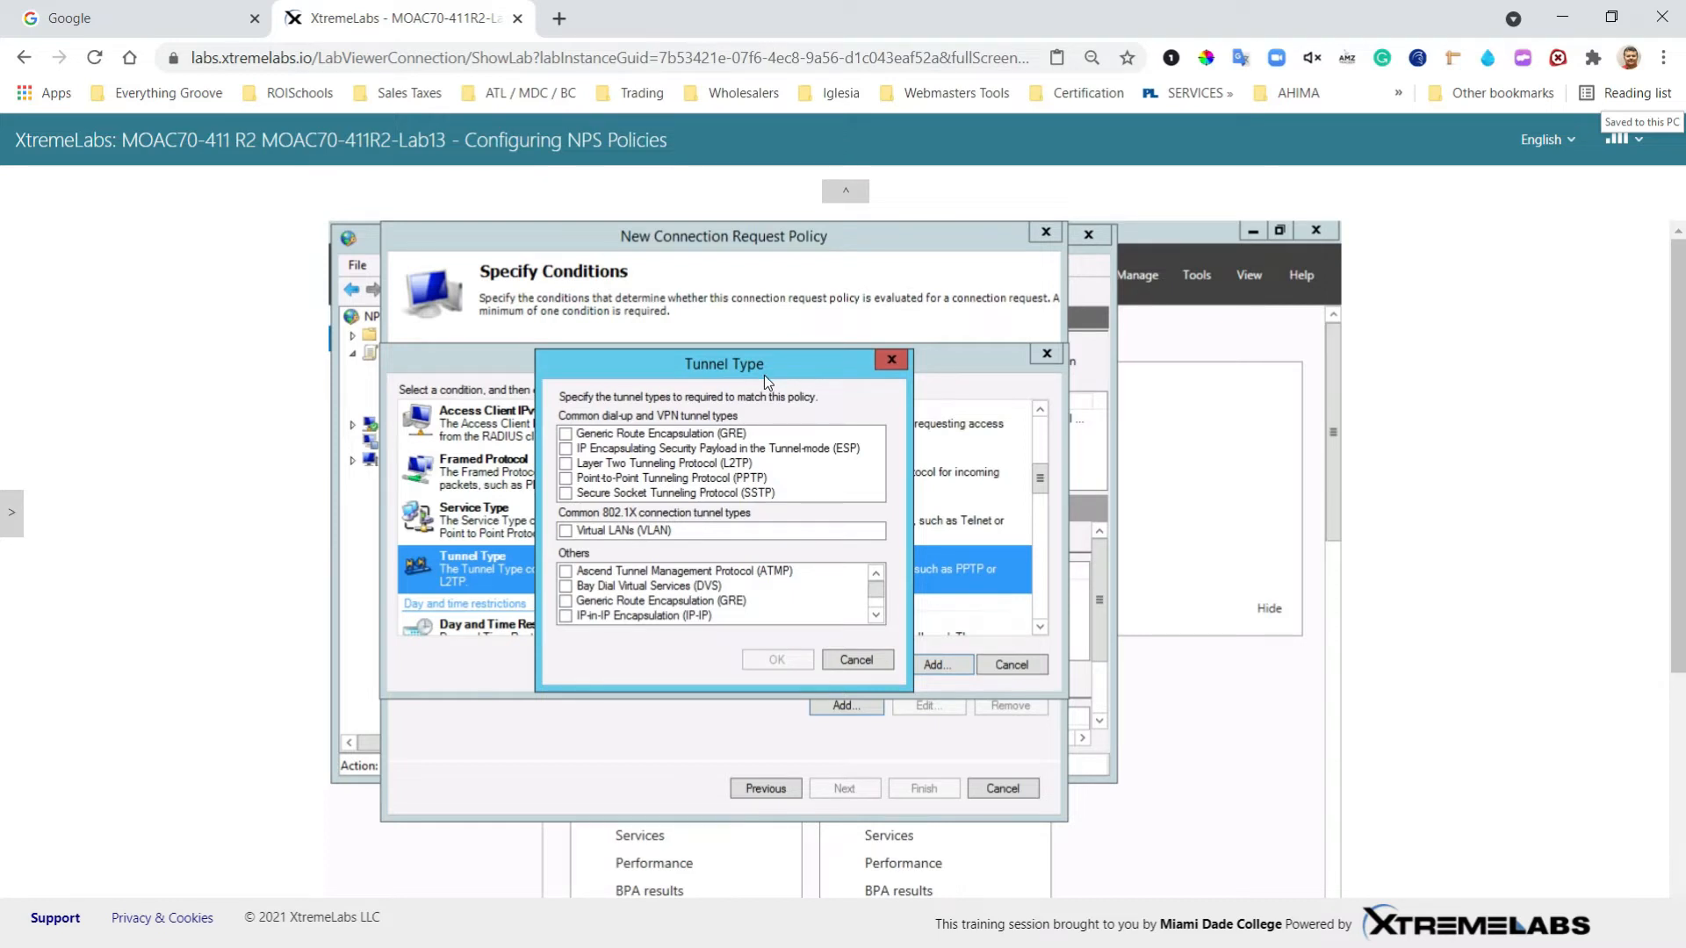
click(566, 449)
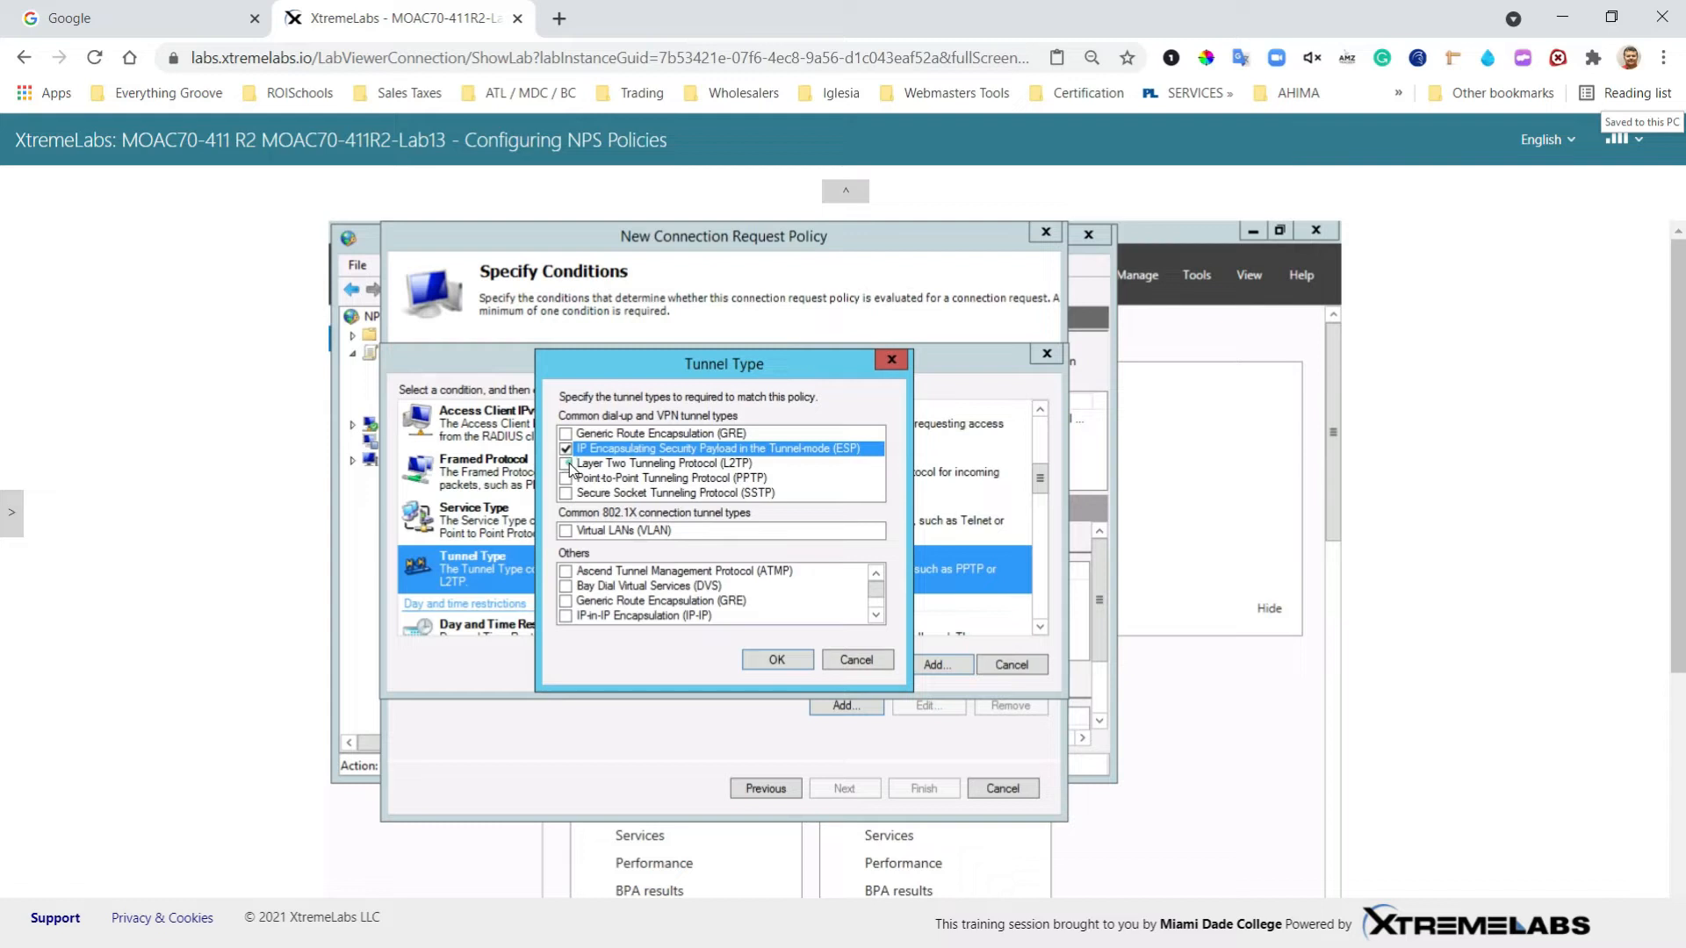
click(567, 463)
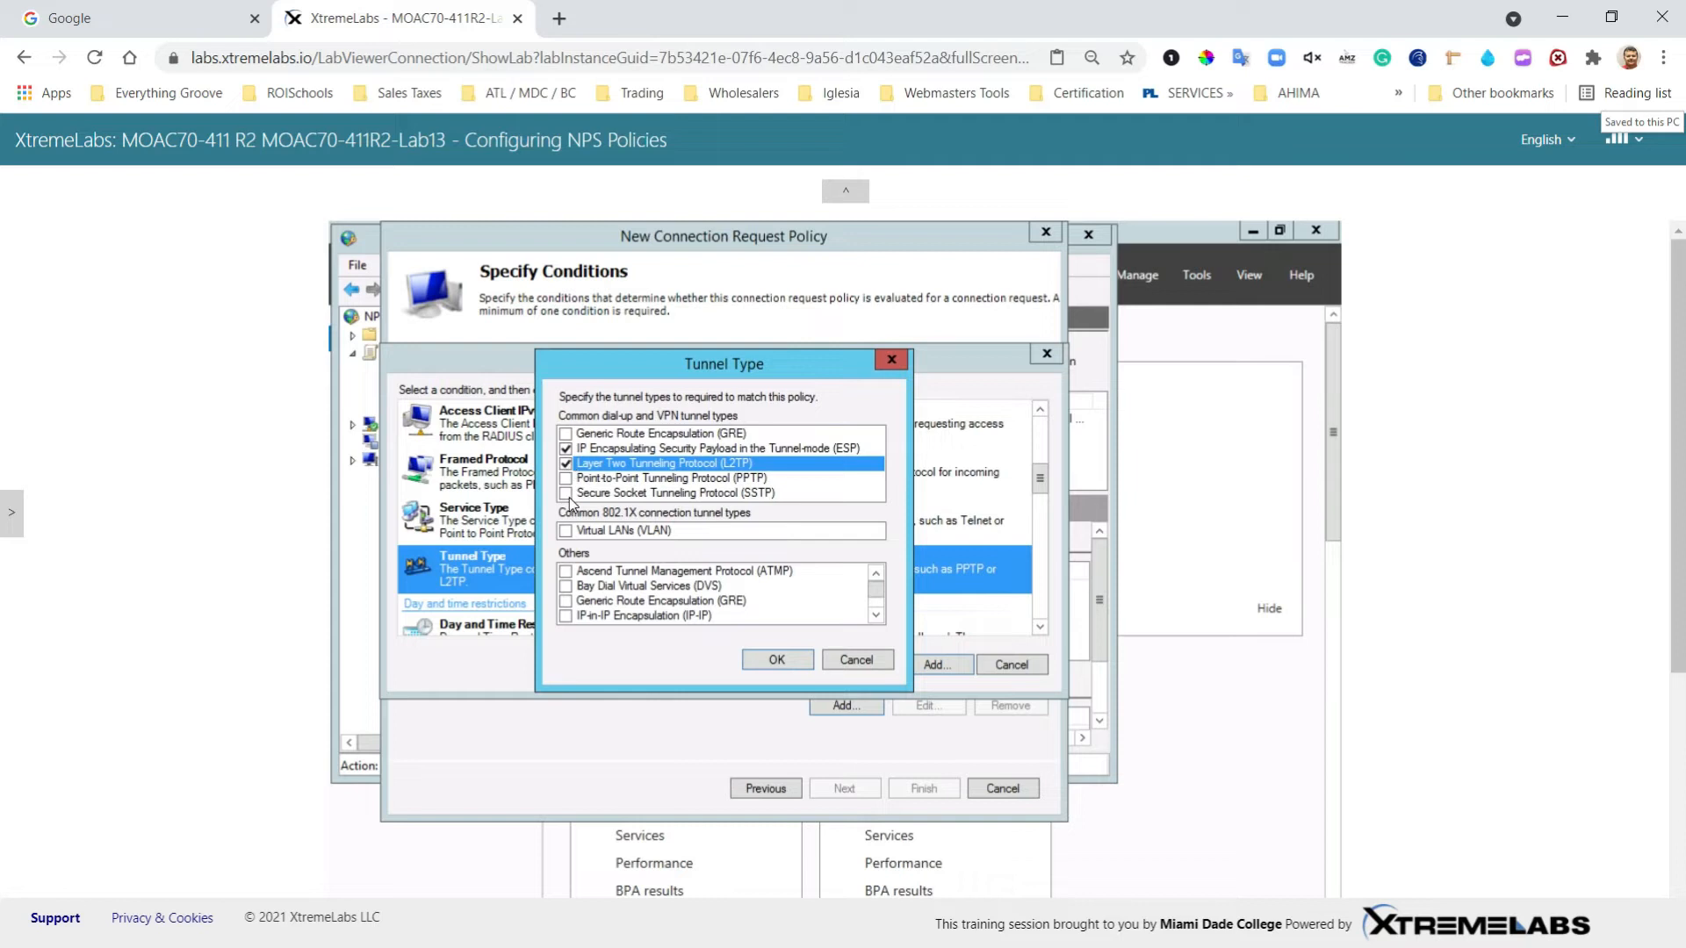
click(566, 493)
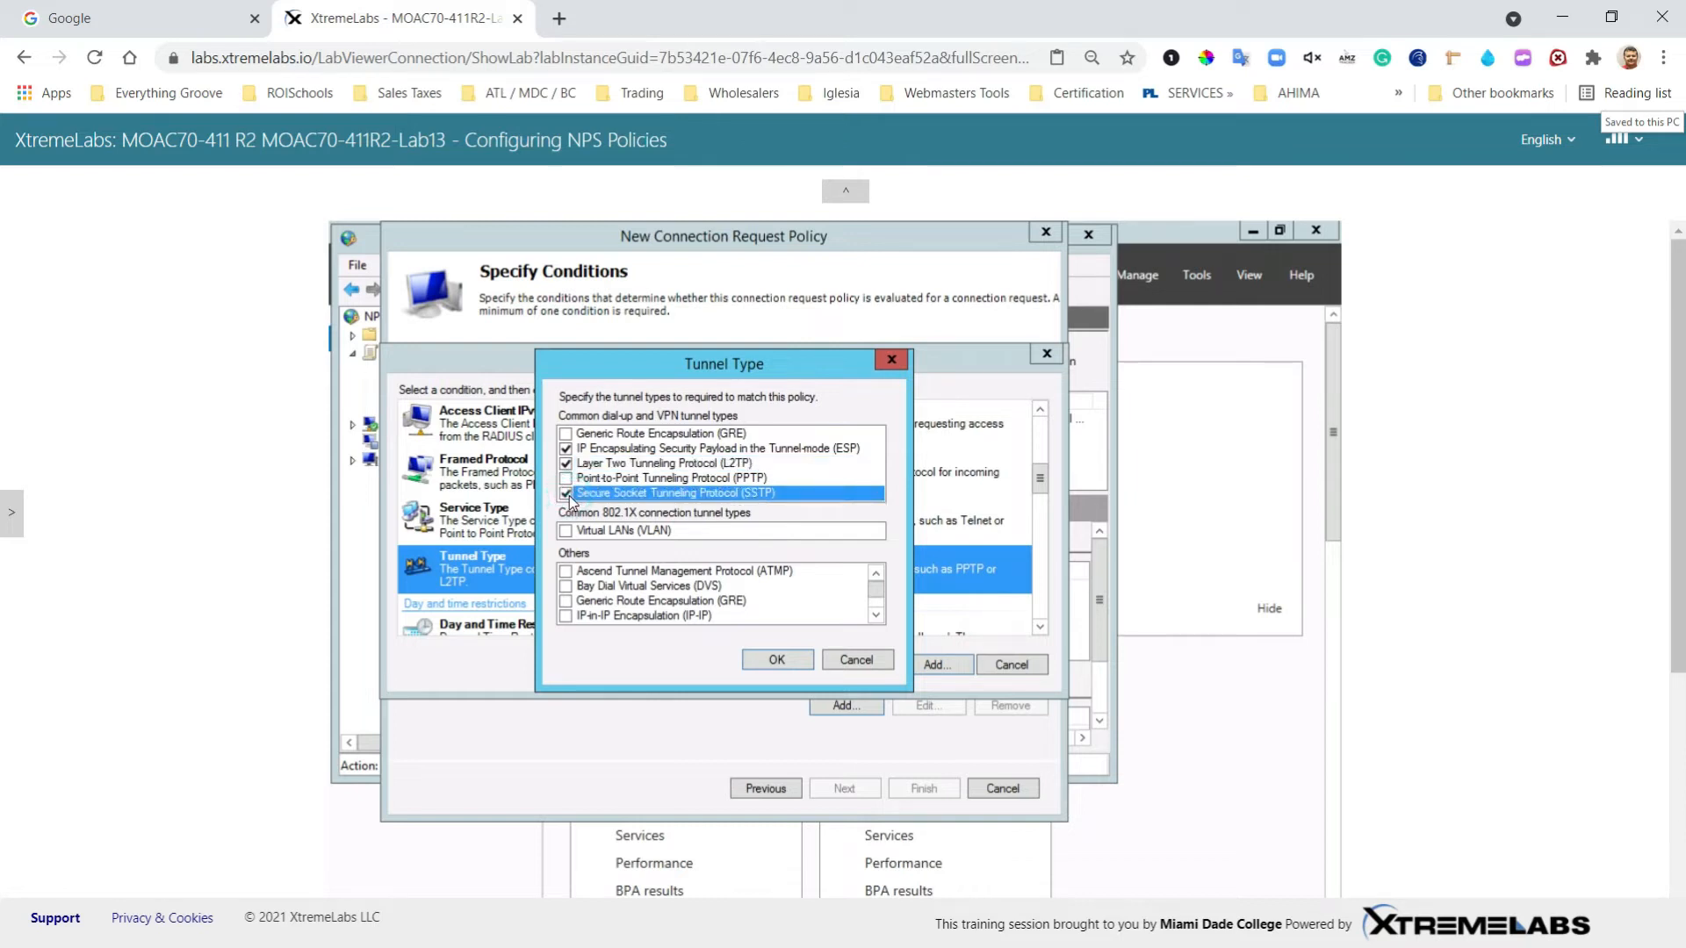
click(770, 661)
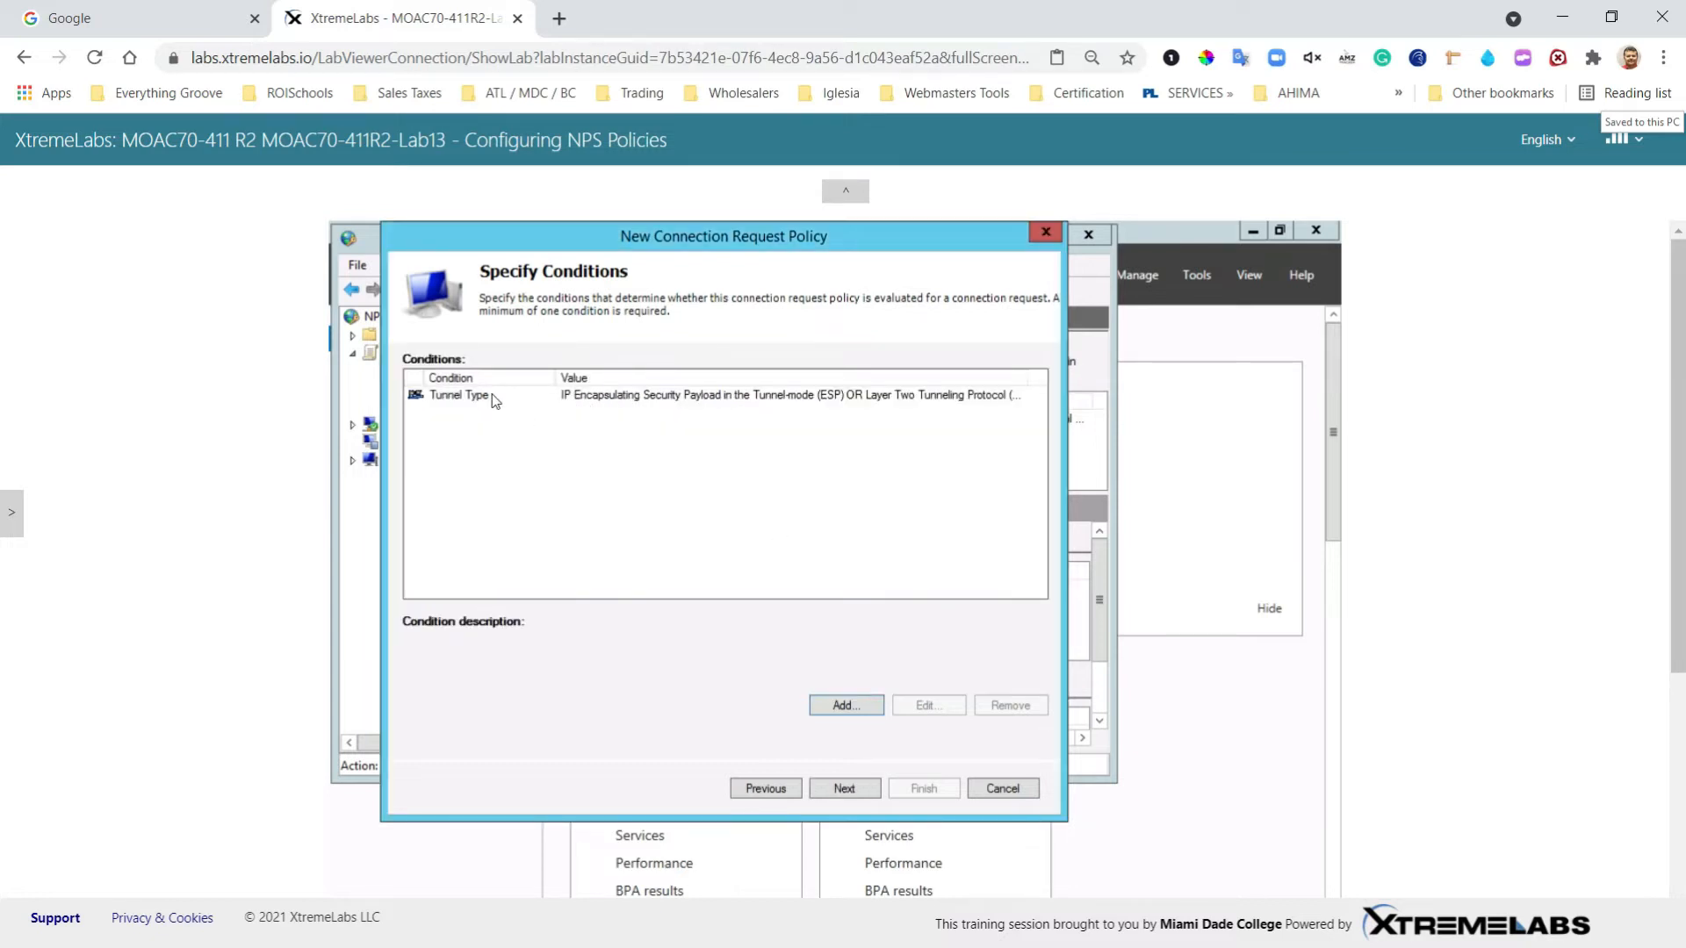
Step: Add a Day and Time Restrictions condition permitting Monday–Friday, 08:00–17:00
click(838, 707)
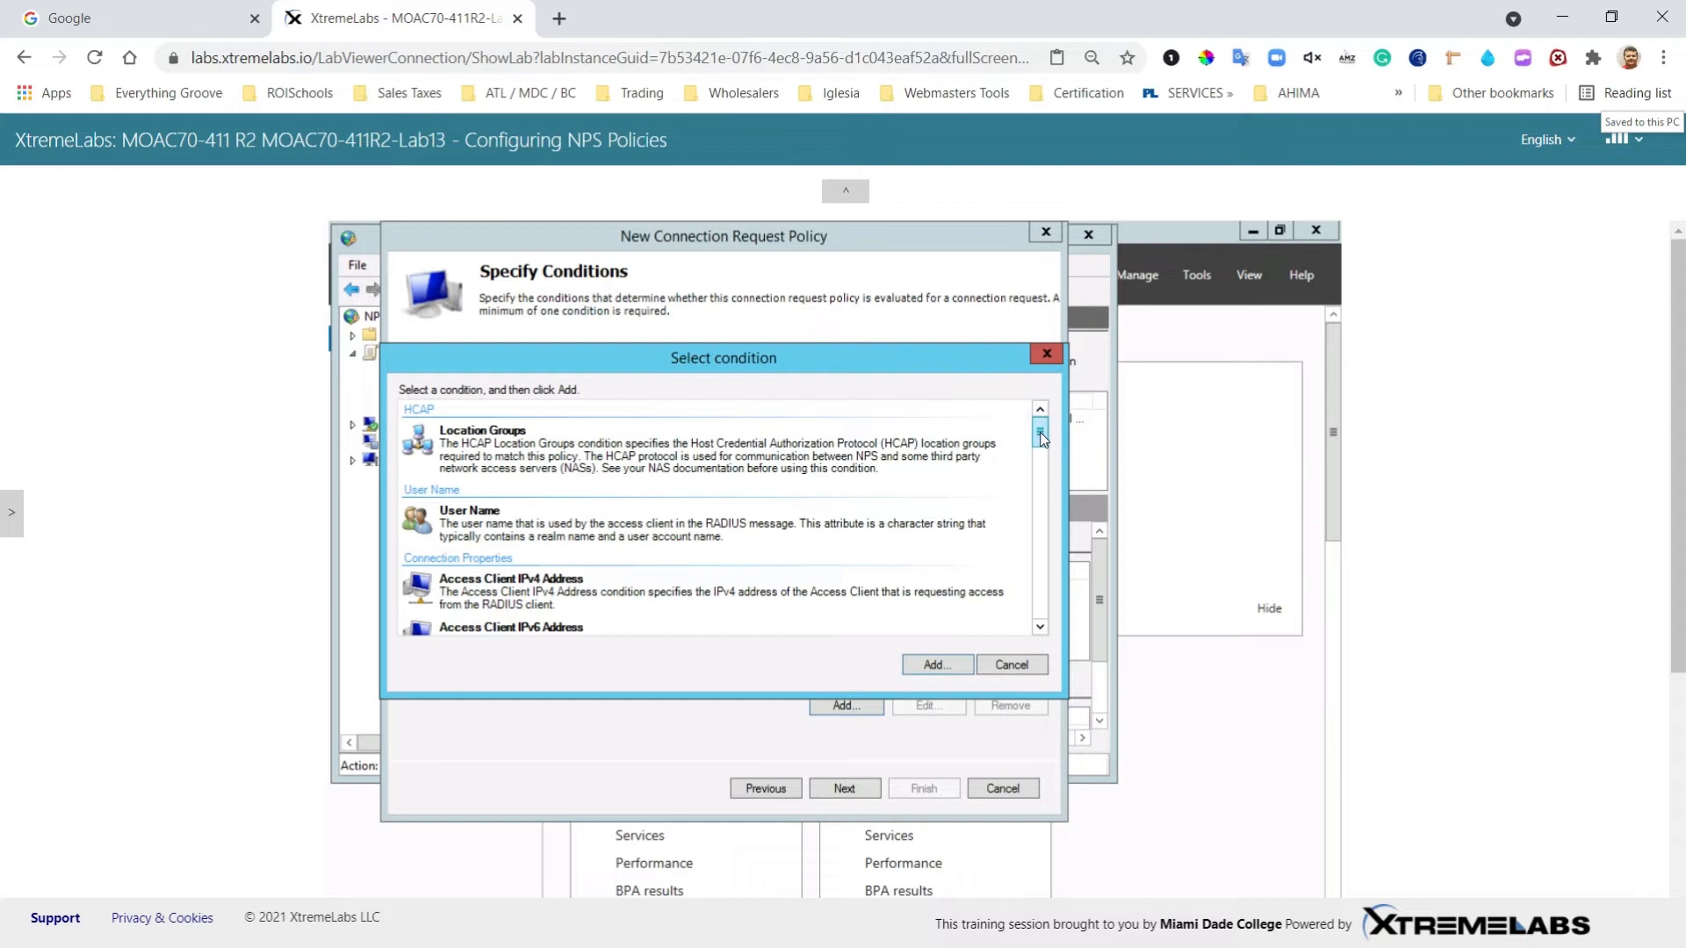
drag(1042, 439, 1042, 485)
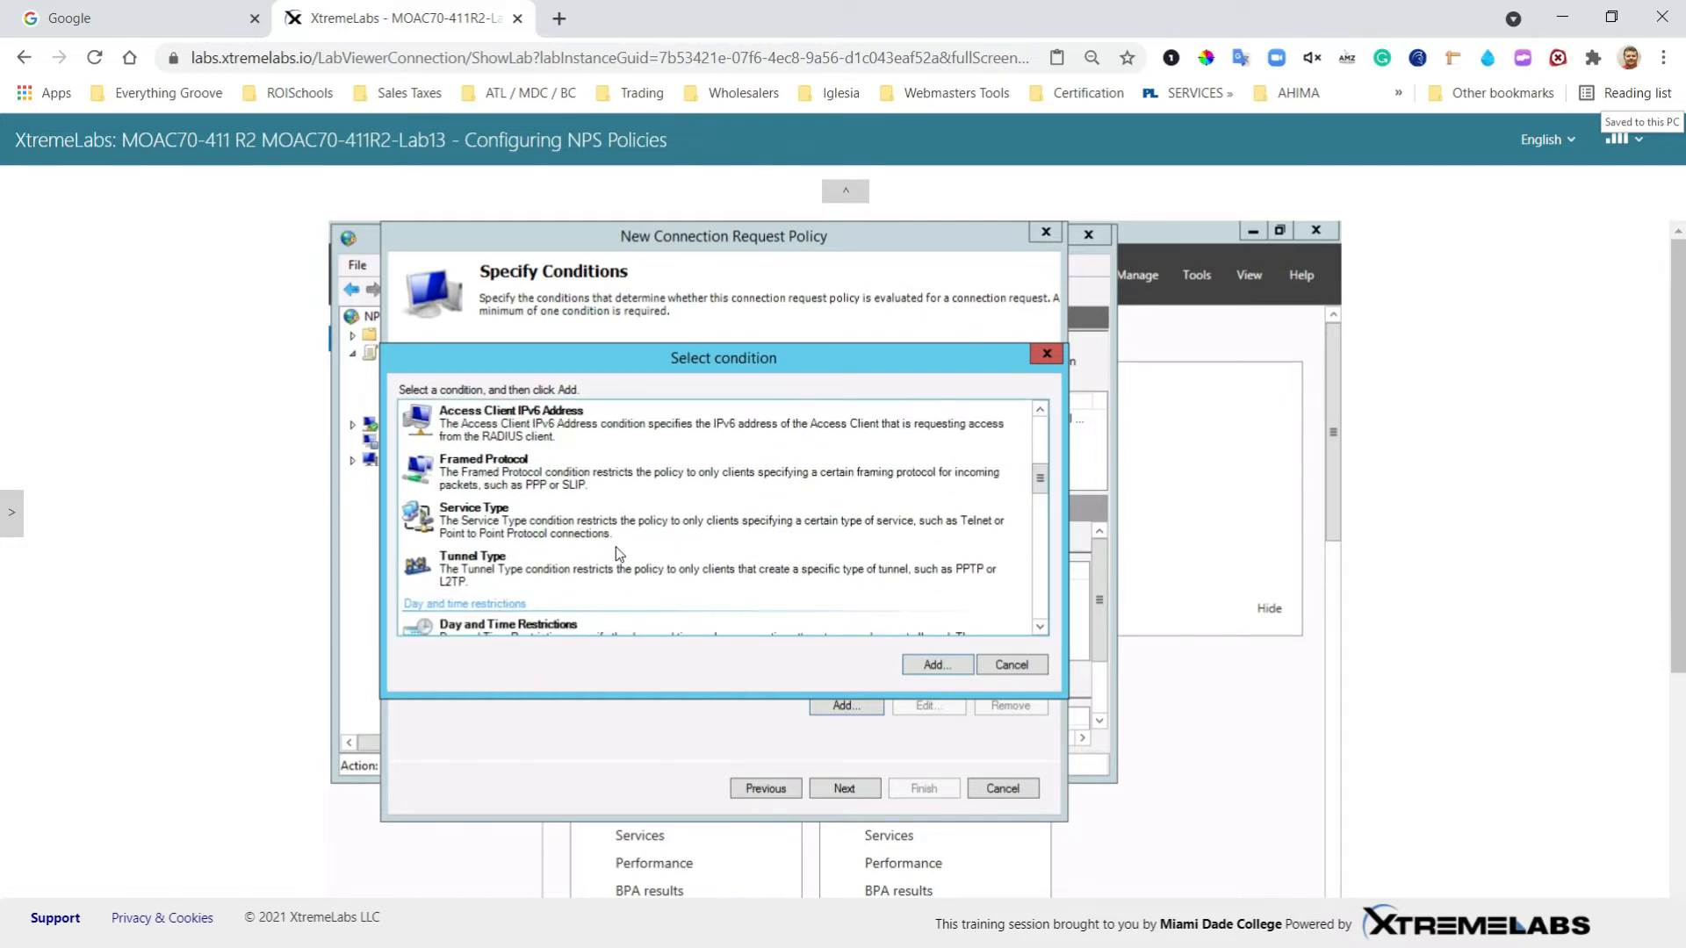
click(1034, 628)
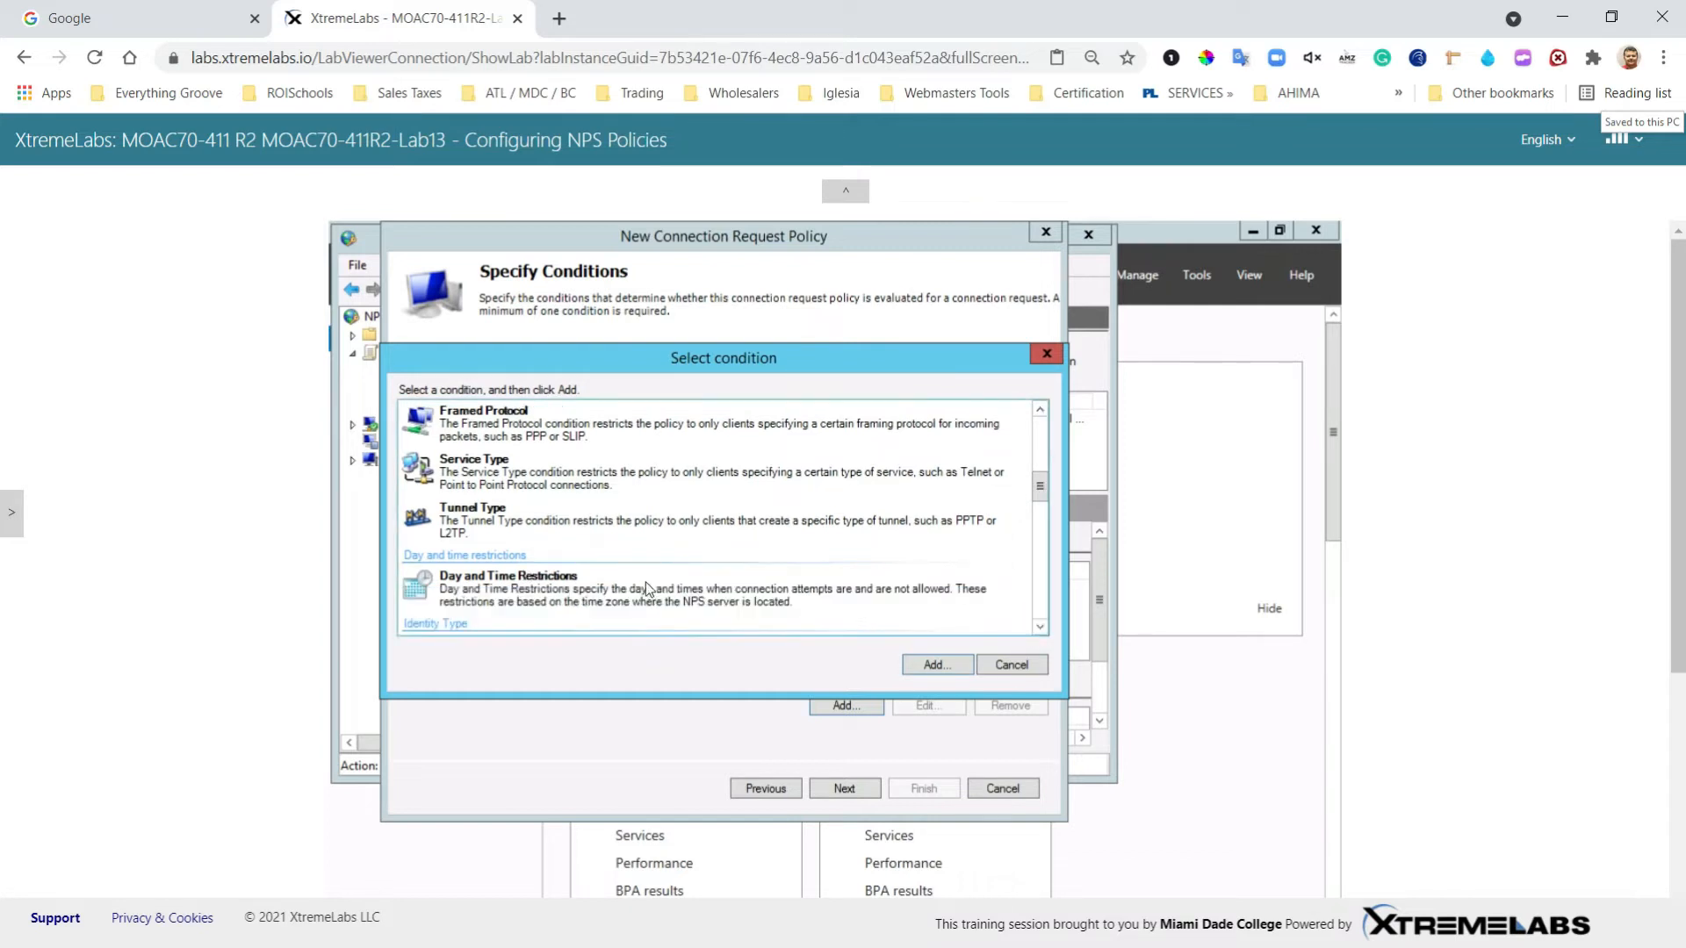
click(604, 582)
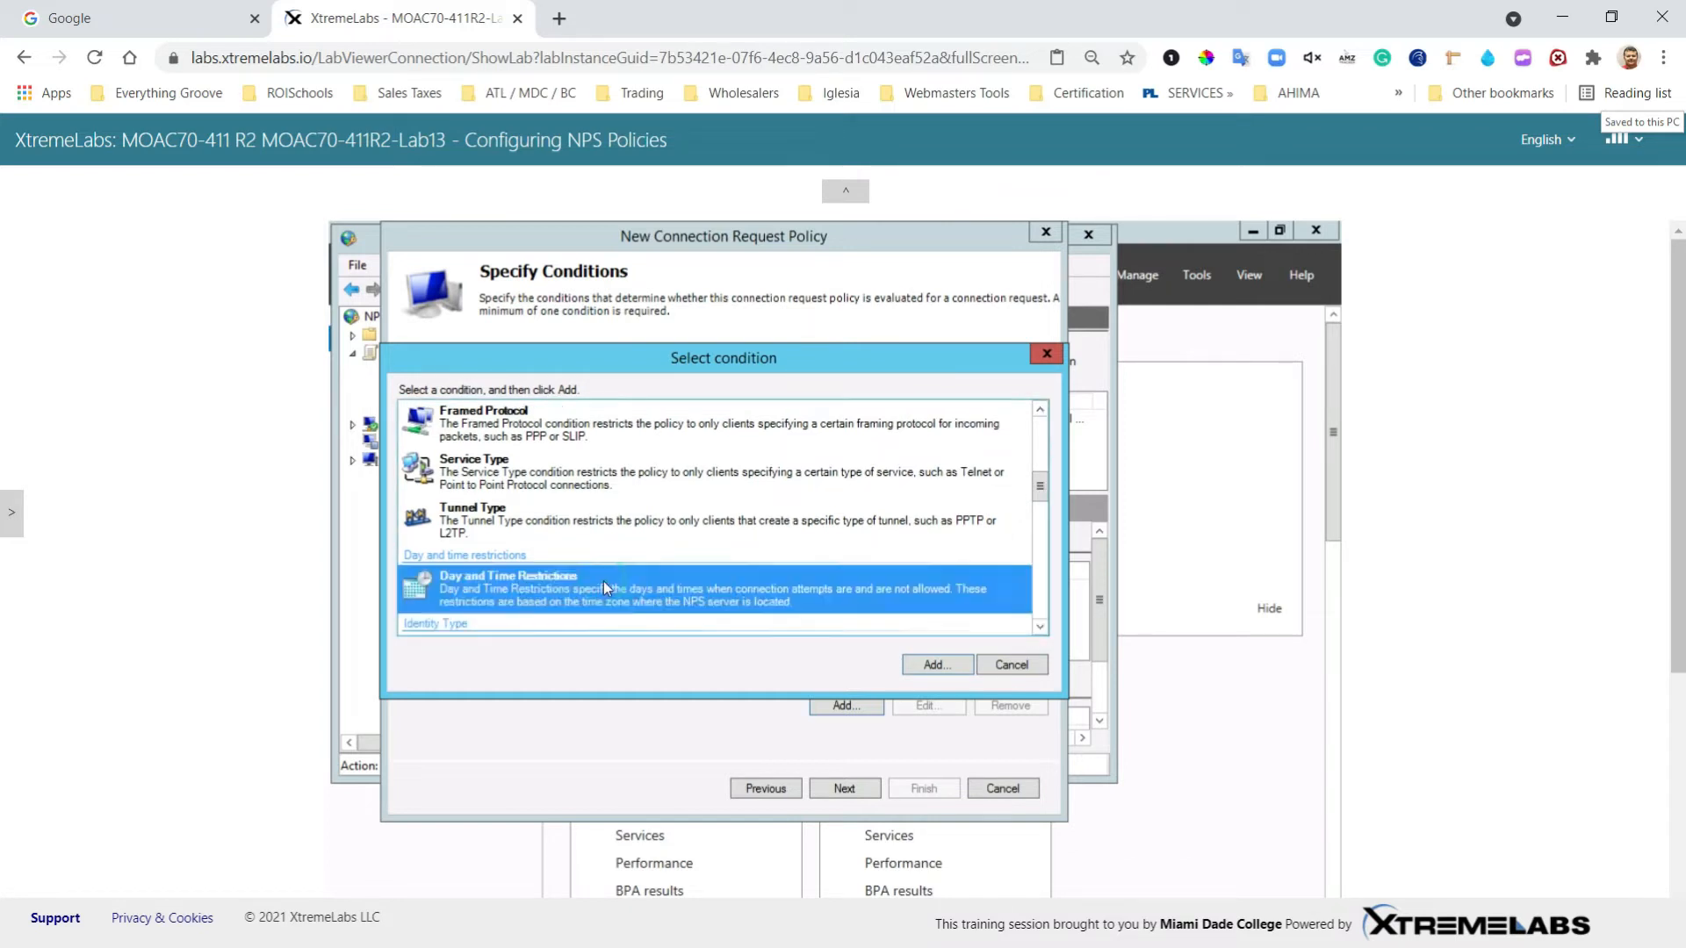
click(936, 667)
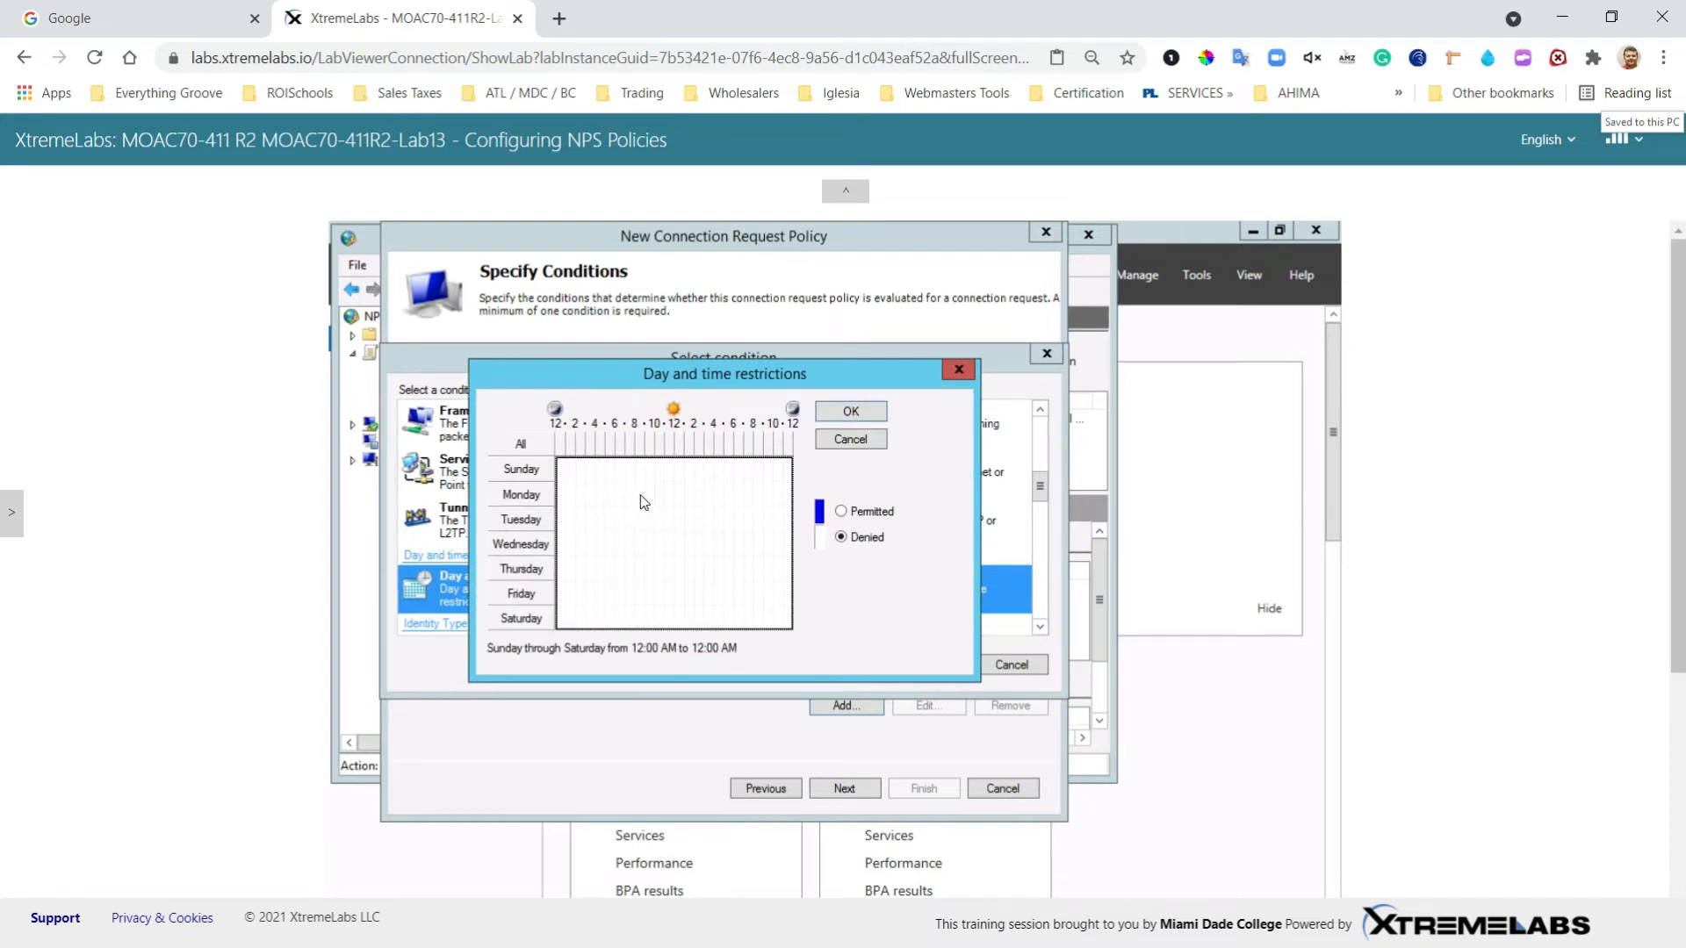
drag(635, 482, 714, 580)
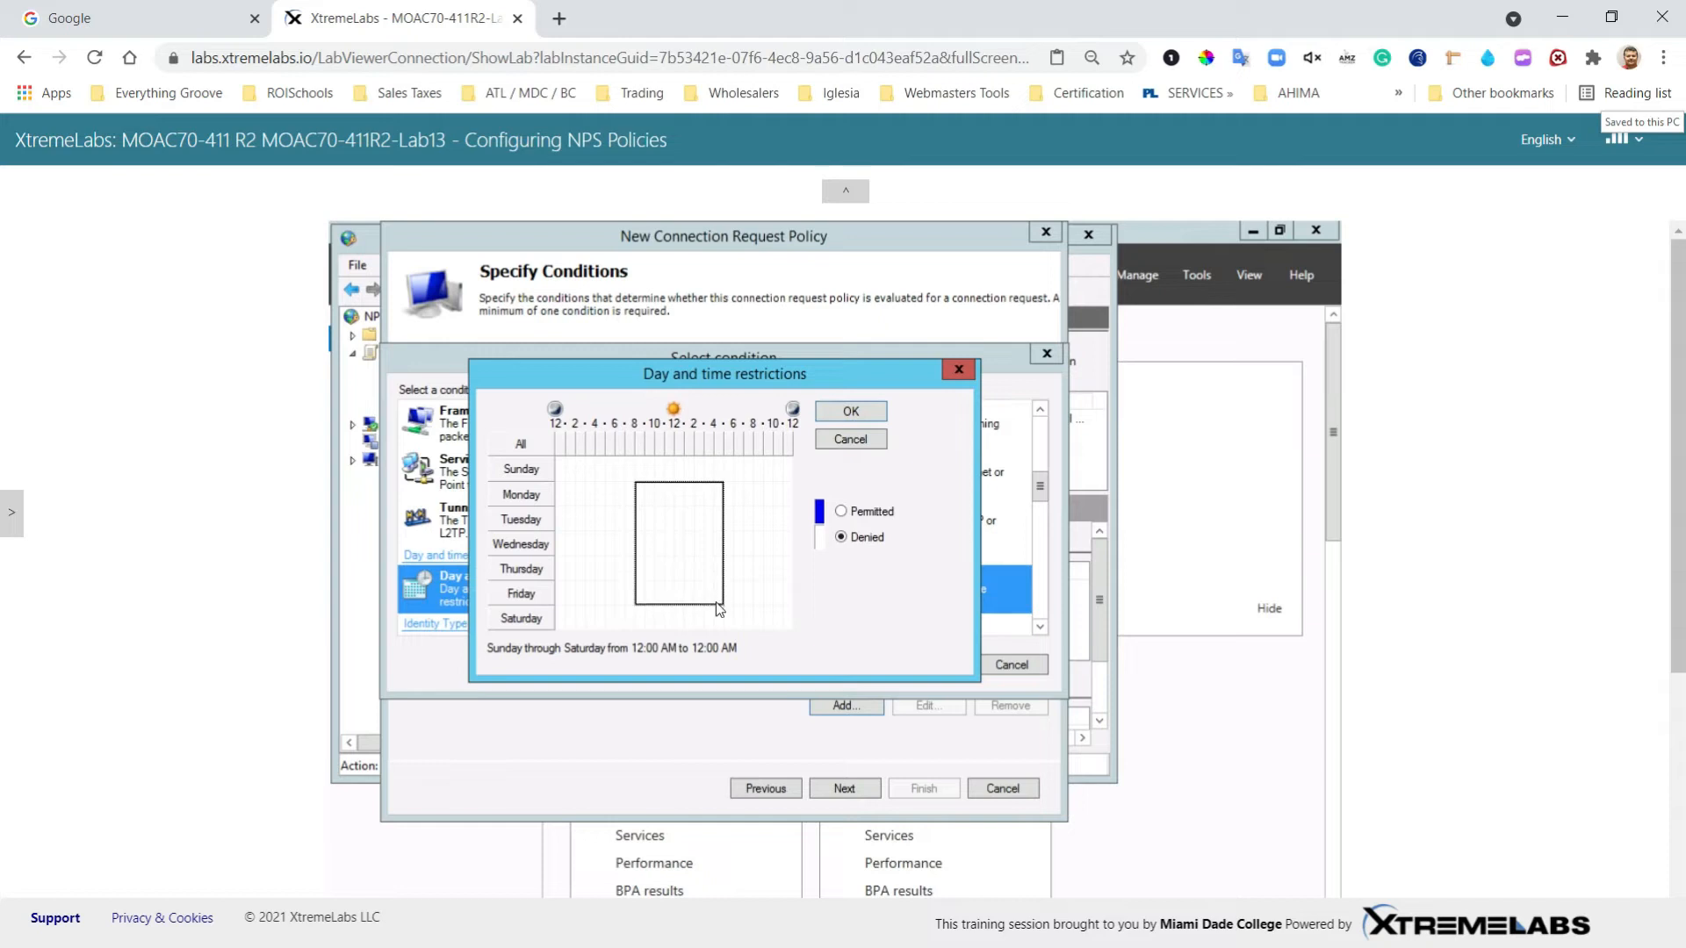
drag(719, 610, 719, 609)
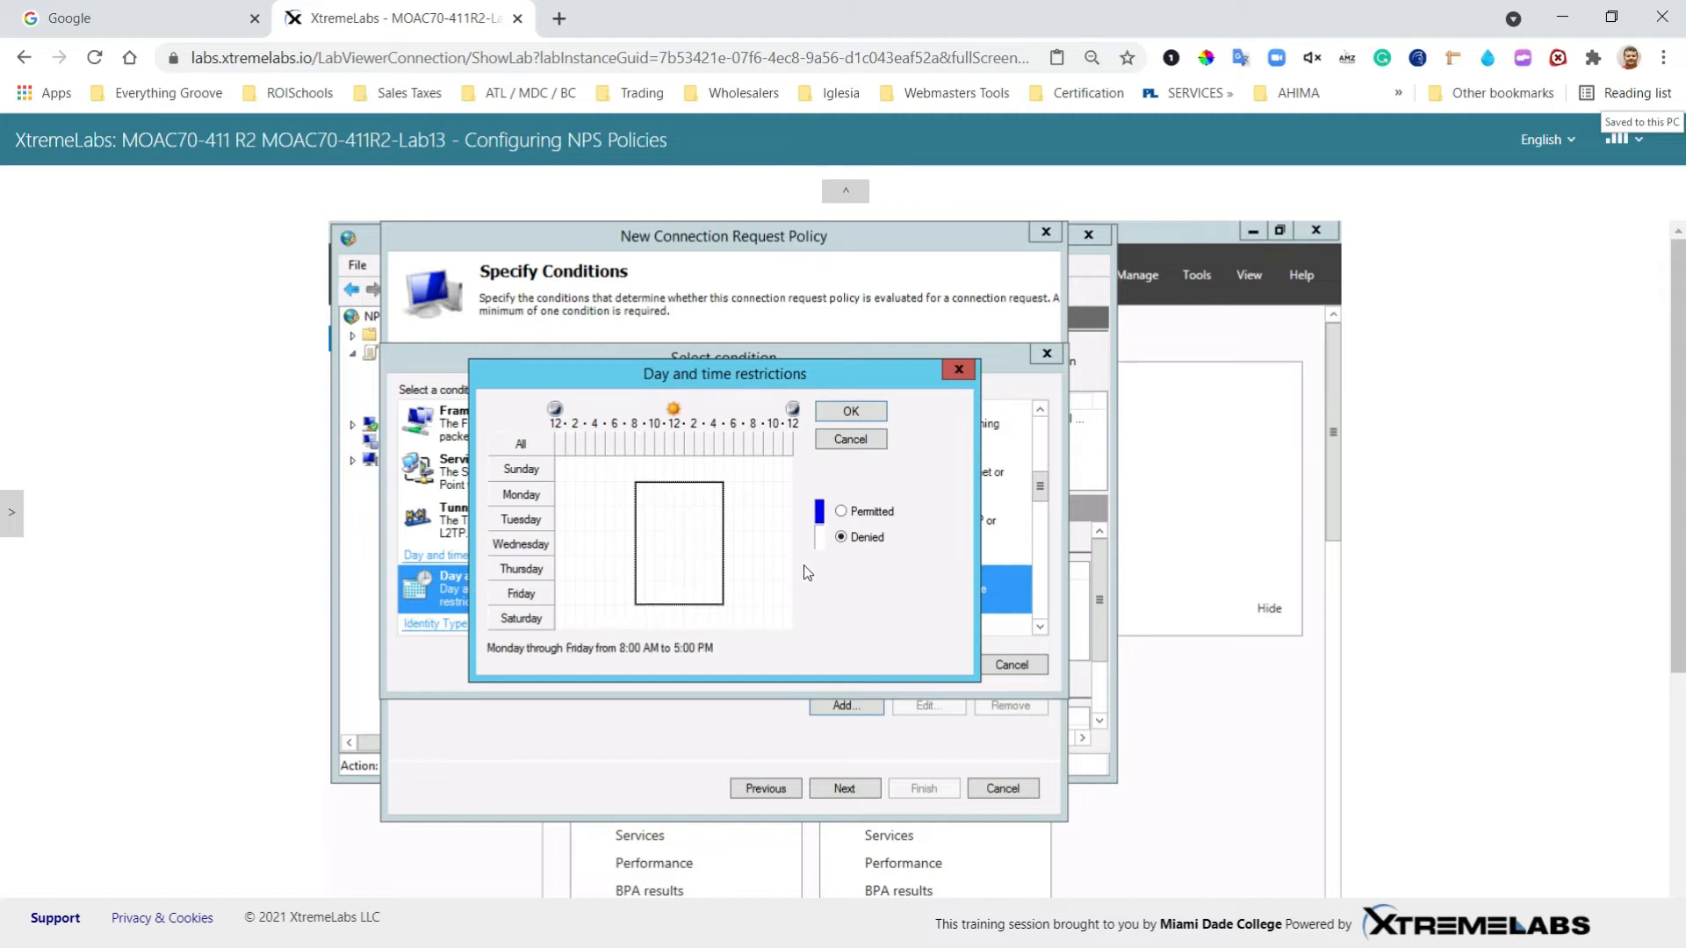
click(840, 512)
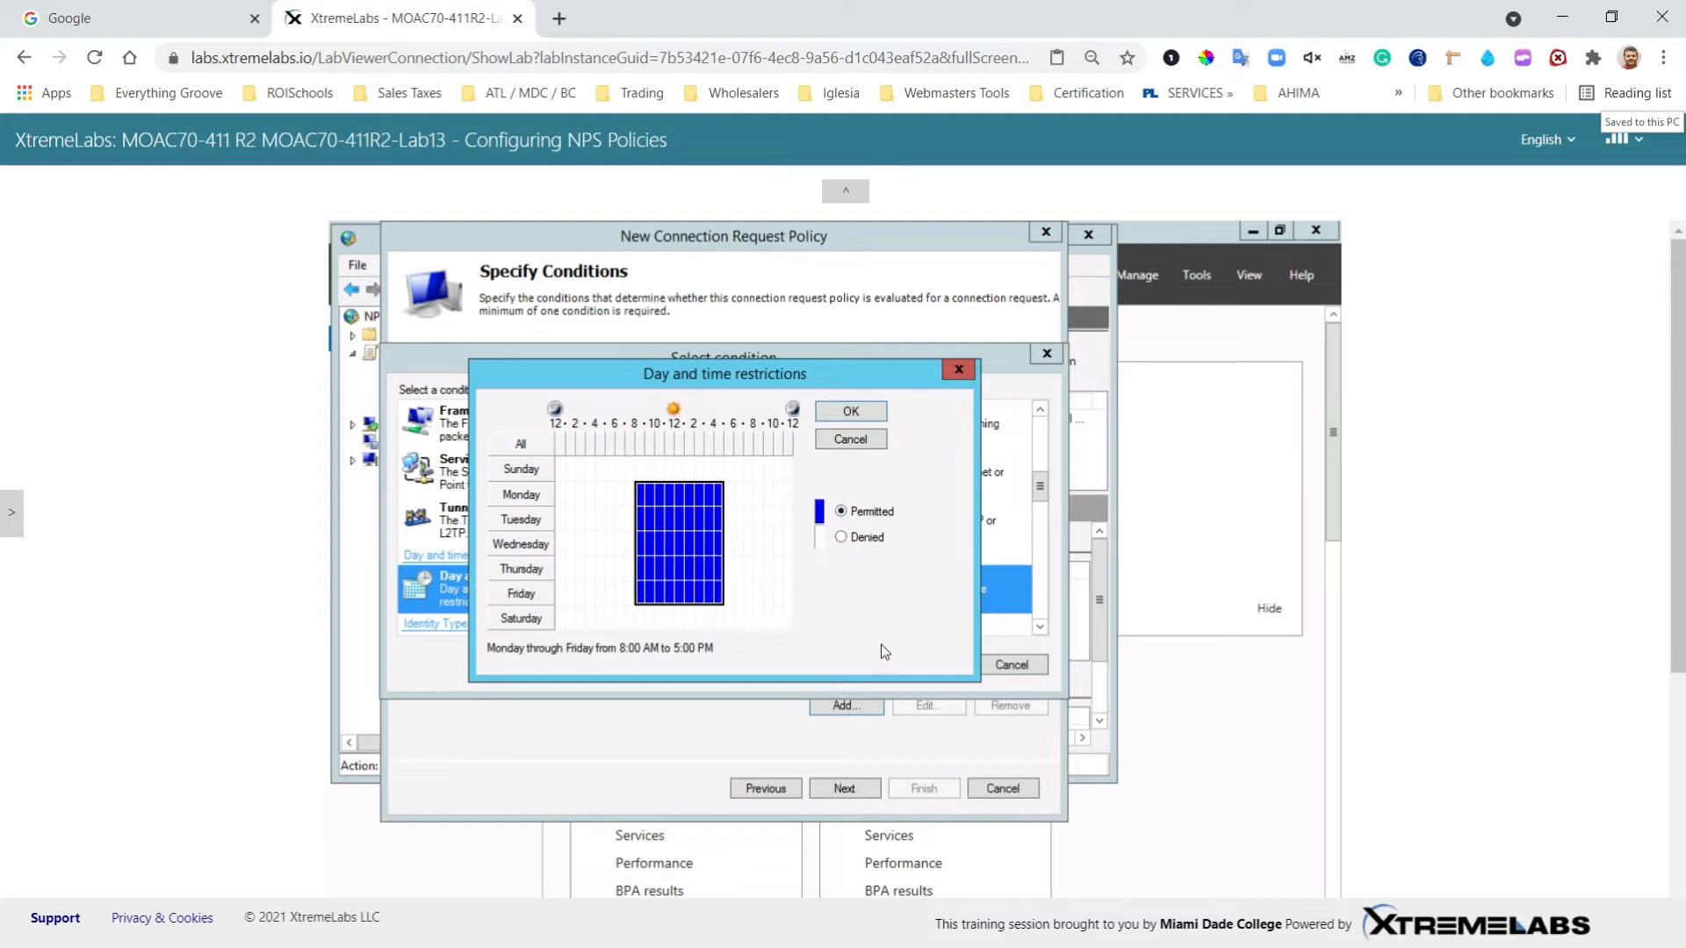
click(857, 418)
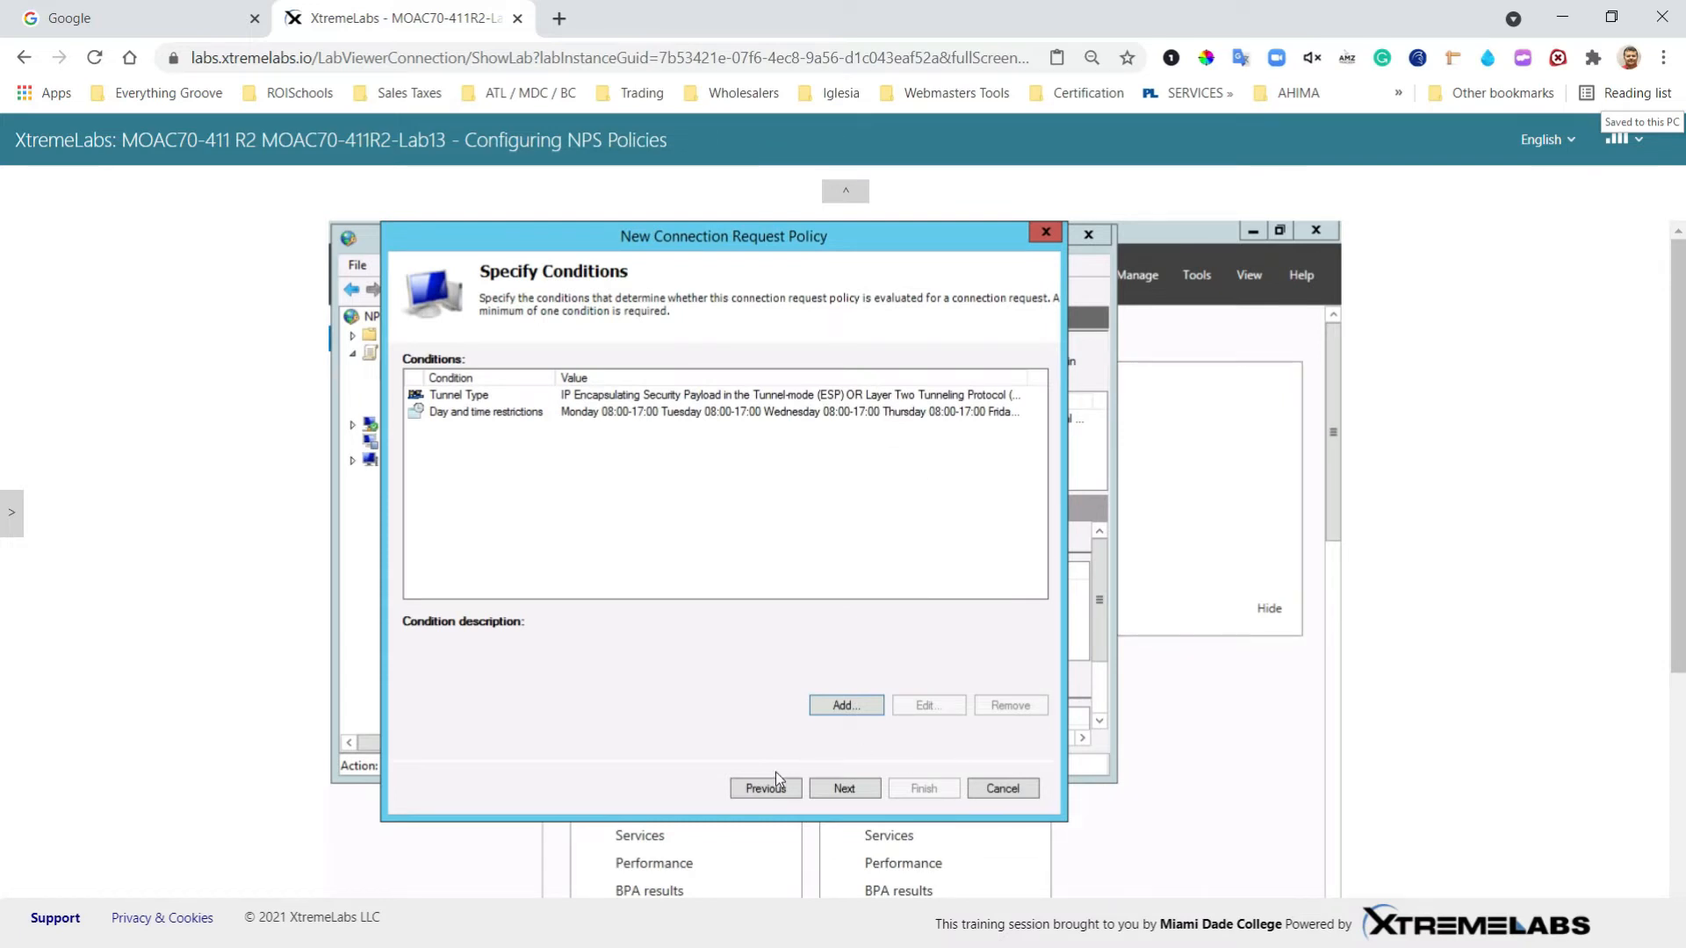
click(845, 788)
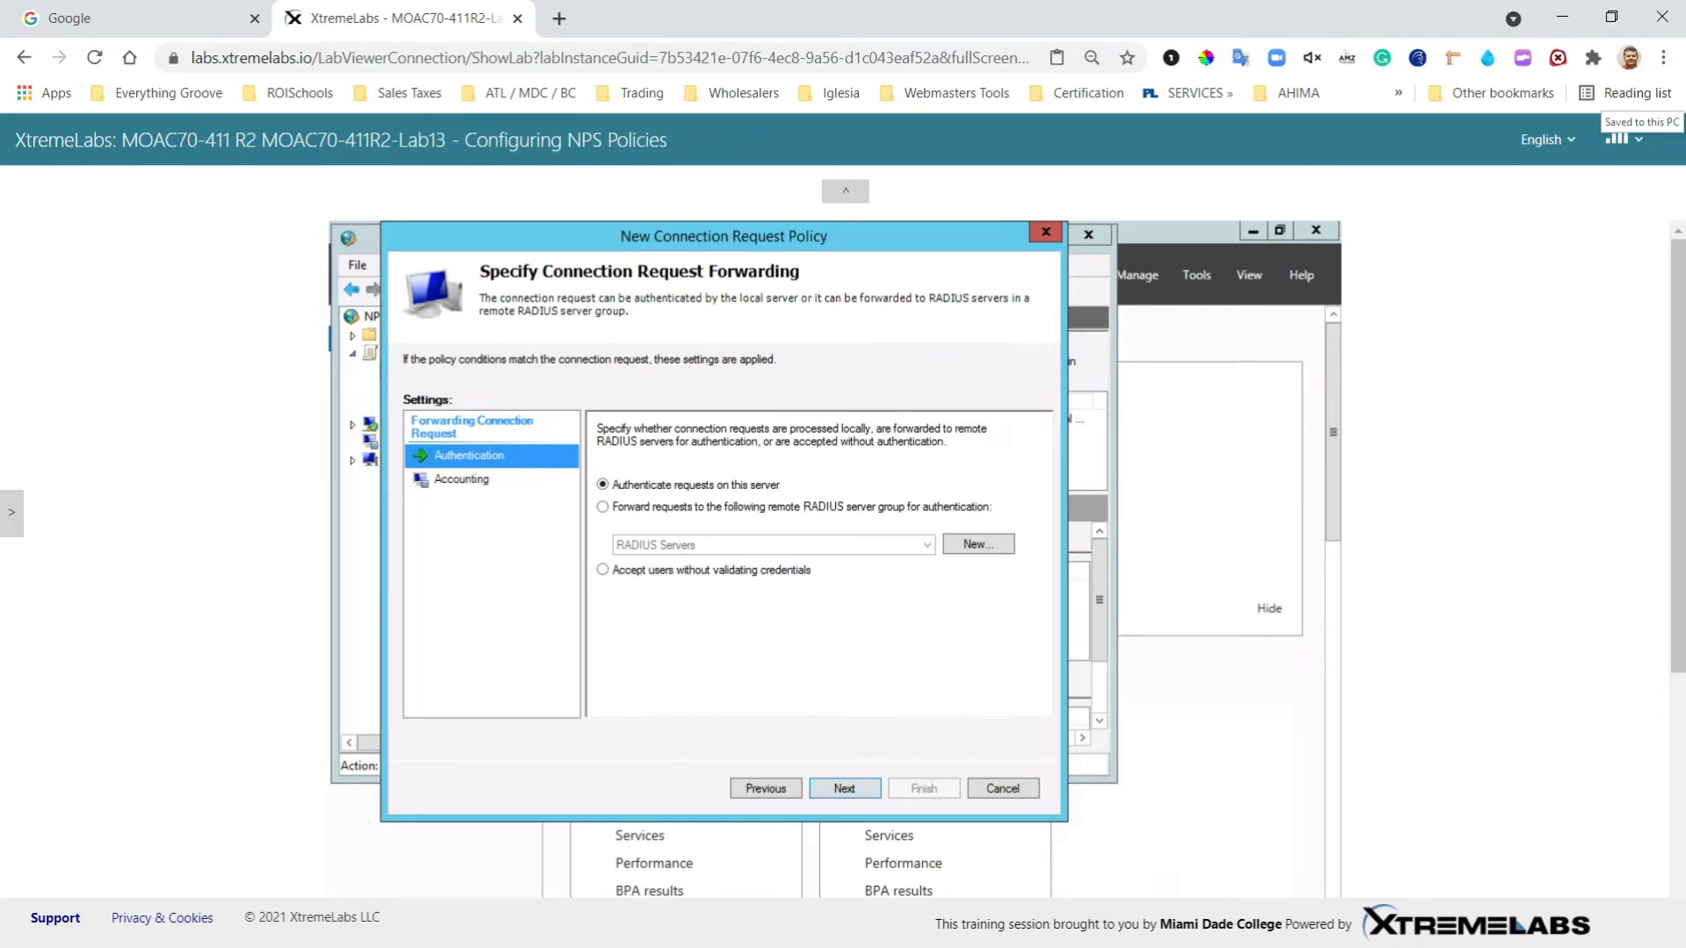
Step: Keep local authentication and default methods and settings, then finish Connection Request Policy 1
click(846, 786)
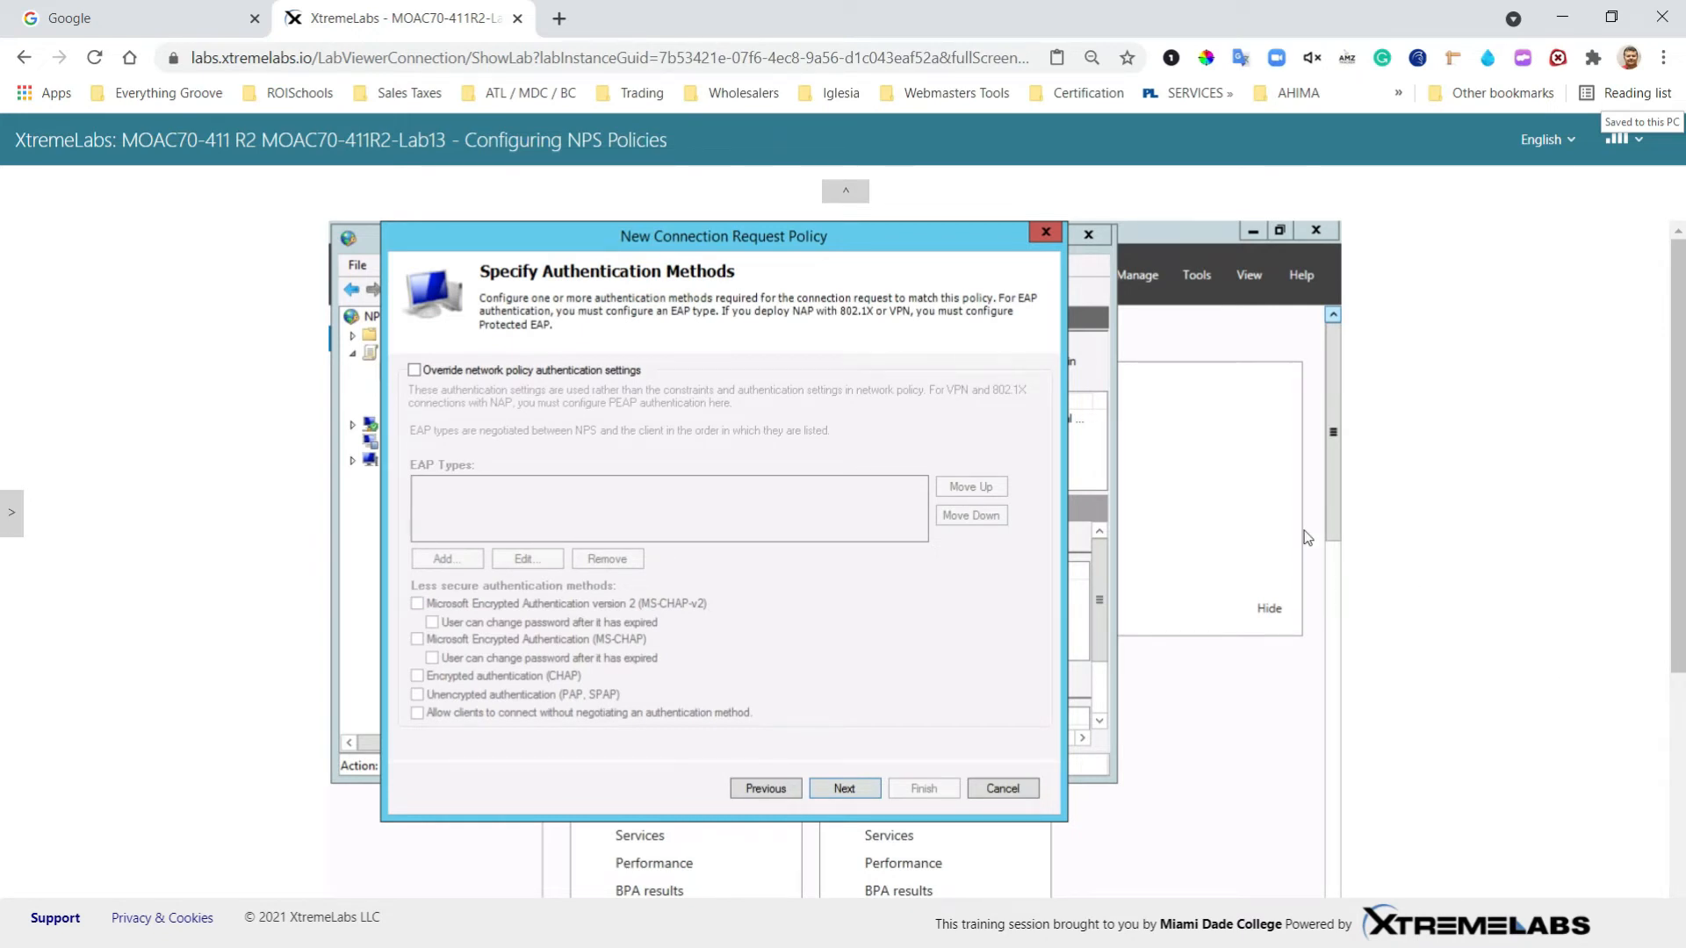
click(851, 790)
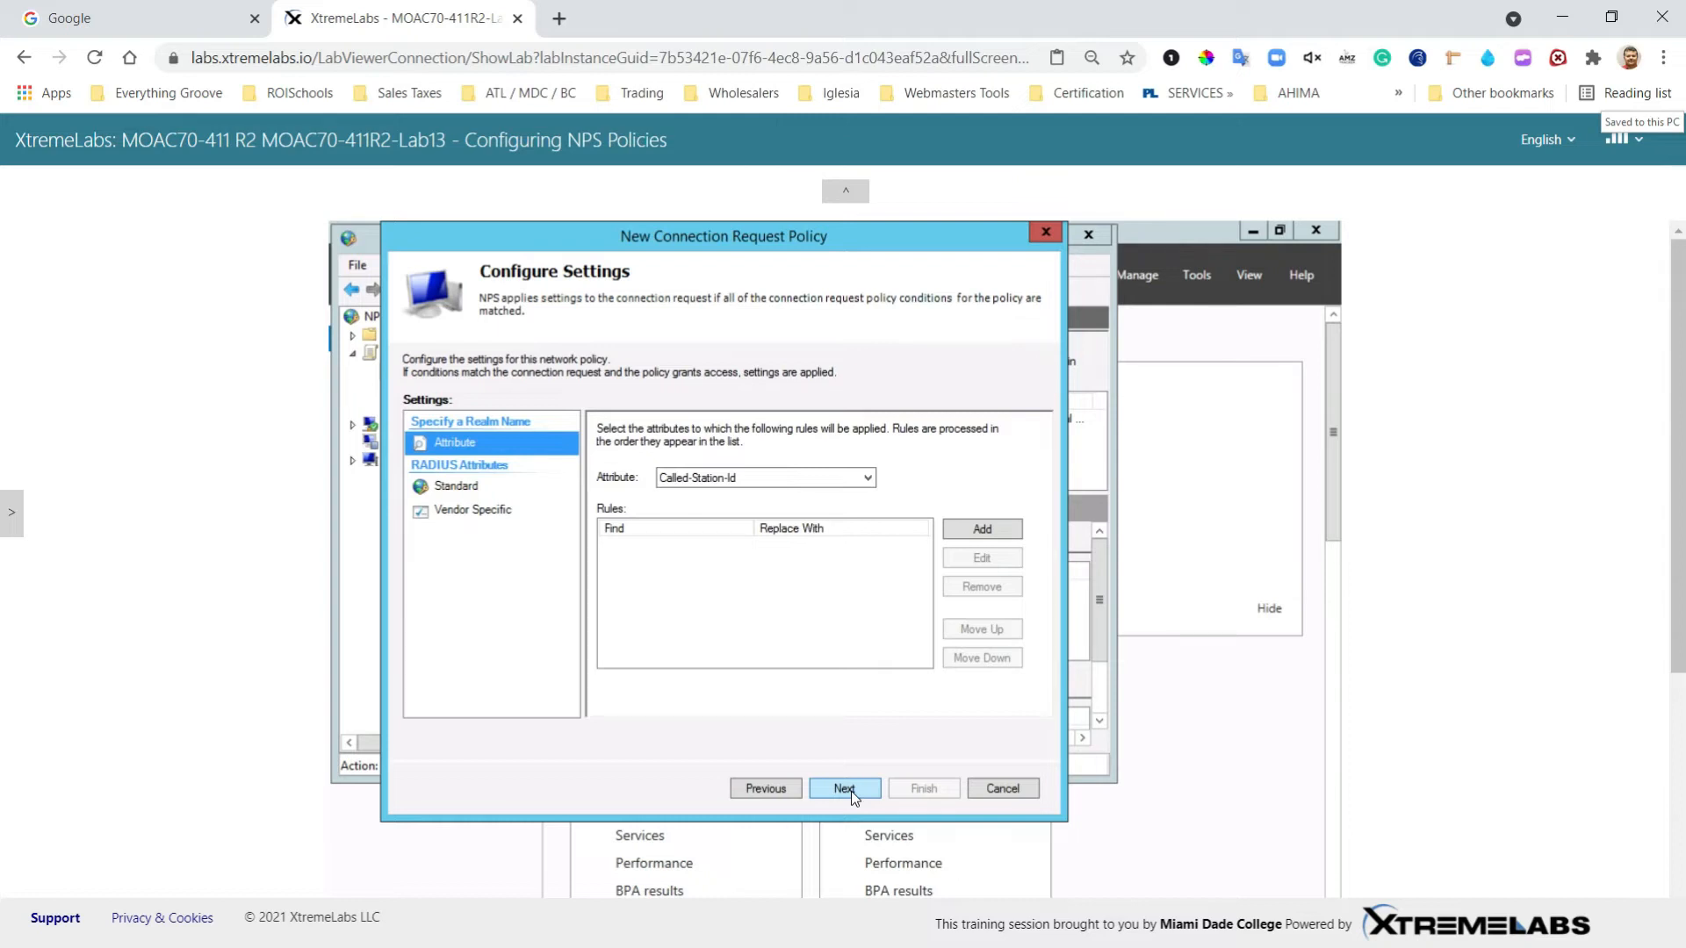
click(851, 792)
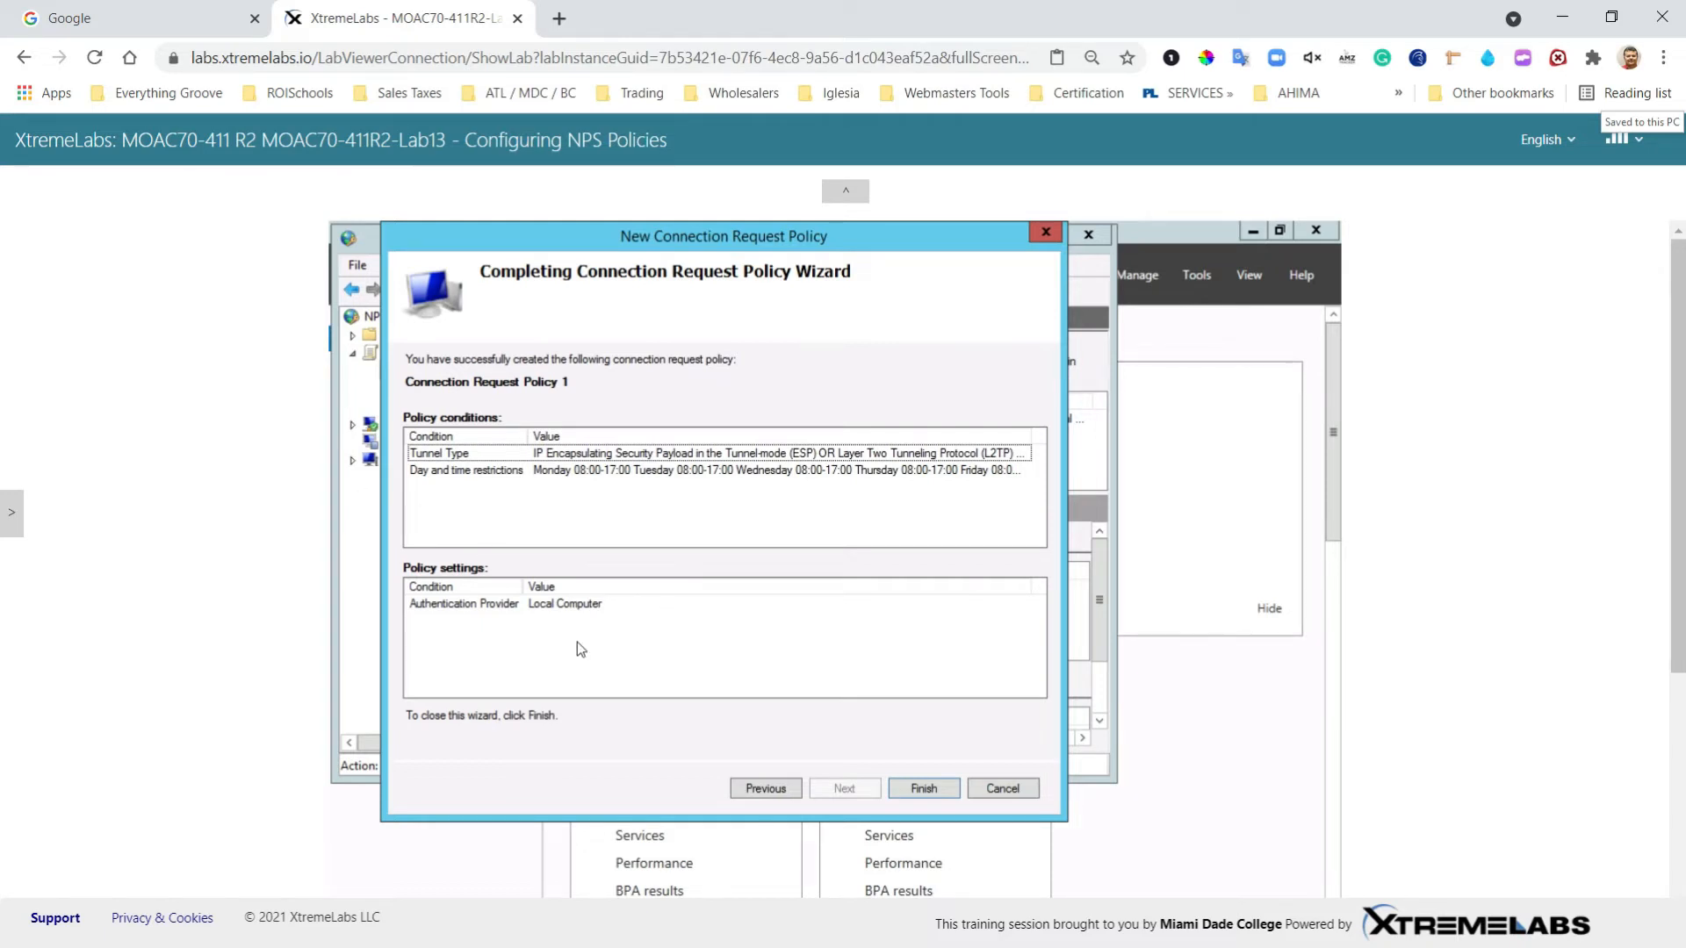
click(919, 789)
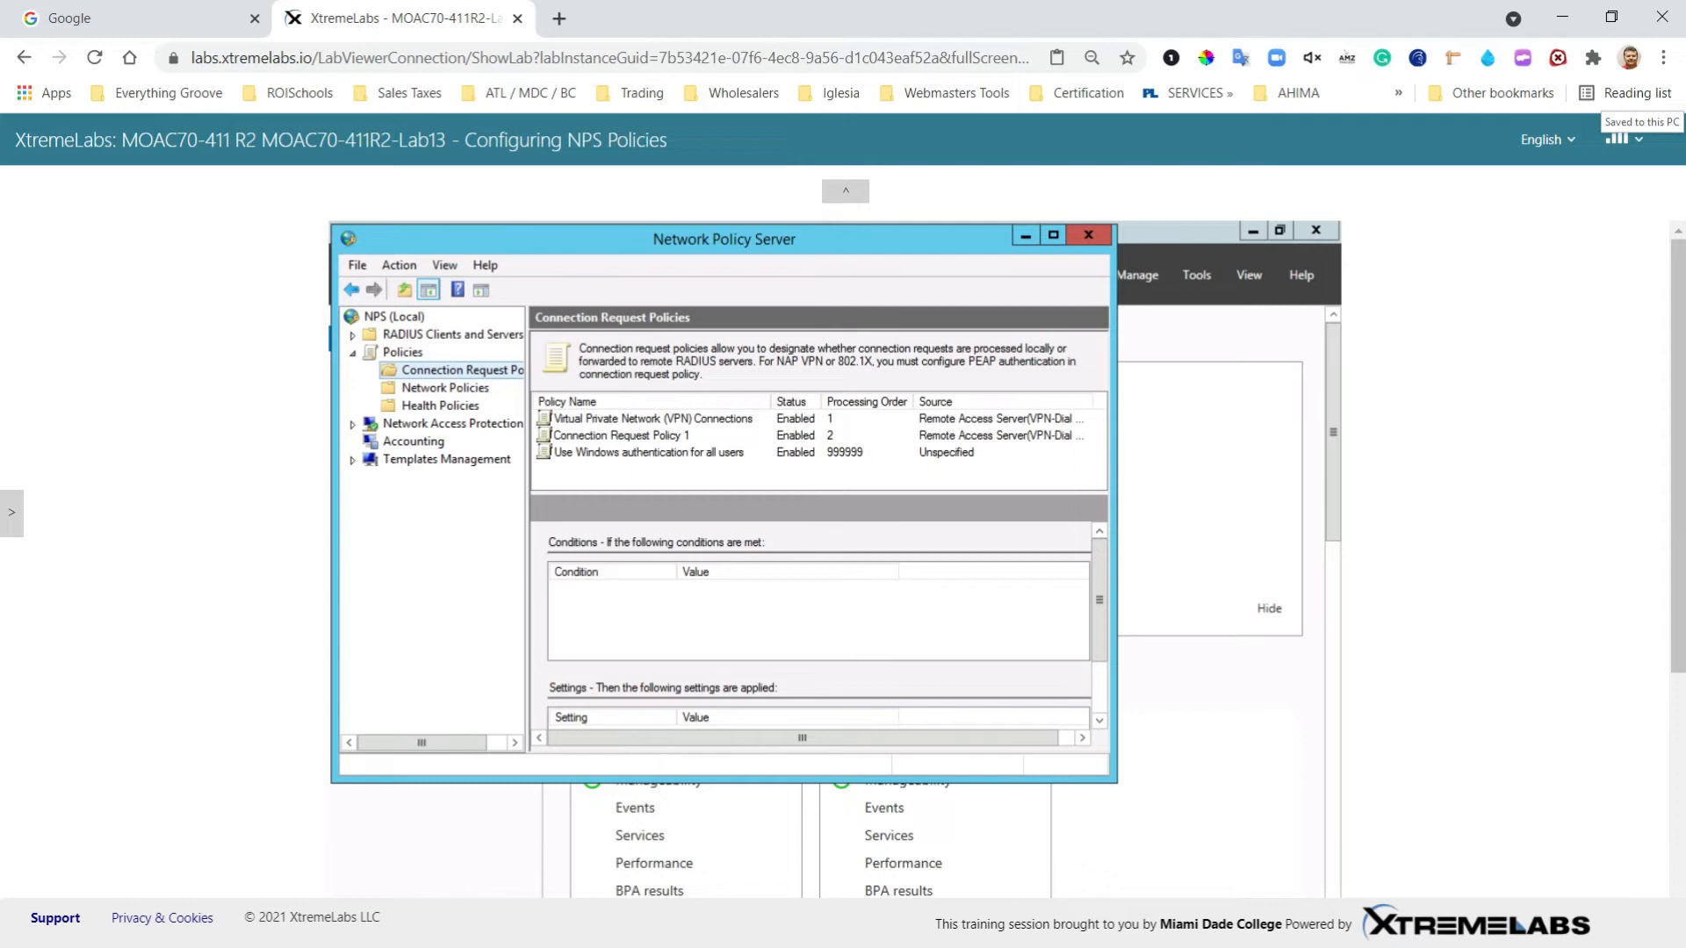
Step: Start a network policy named 'Network Policy 1' with Remote Access Server (VPN-Dial up) type
click(404, 390)
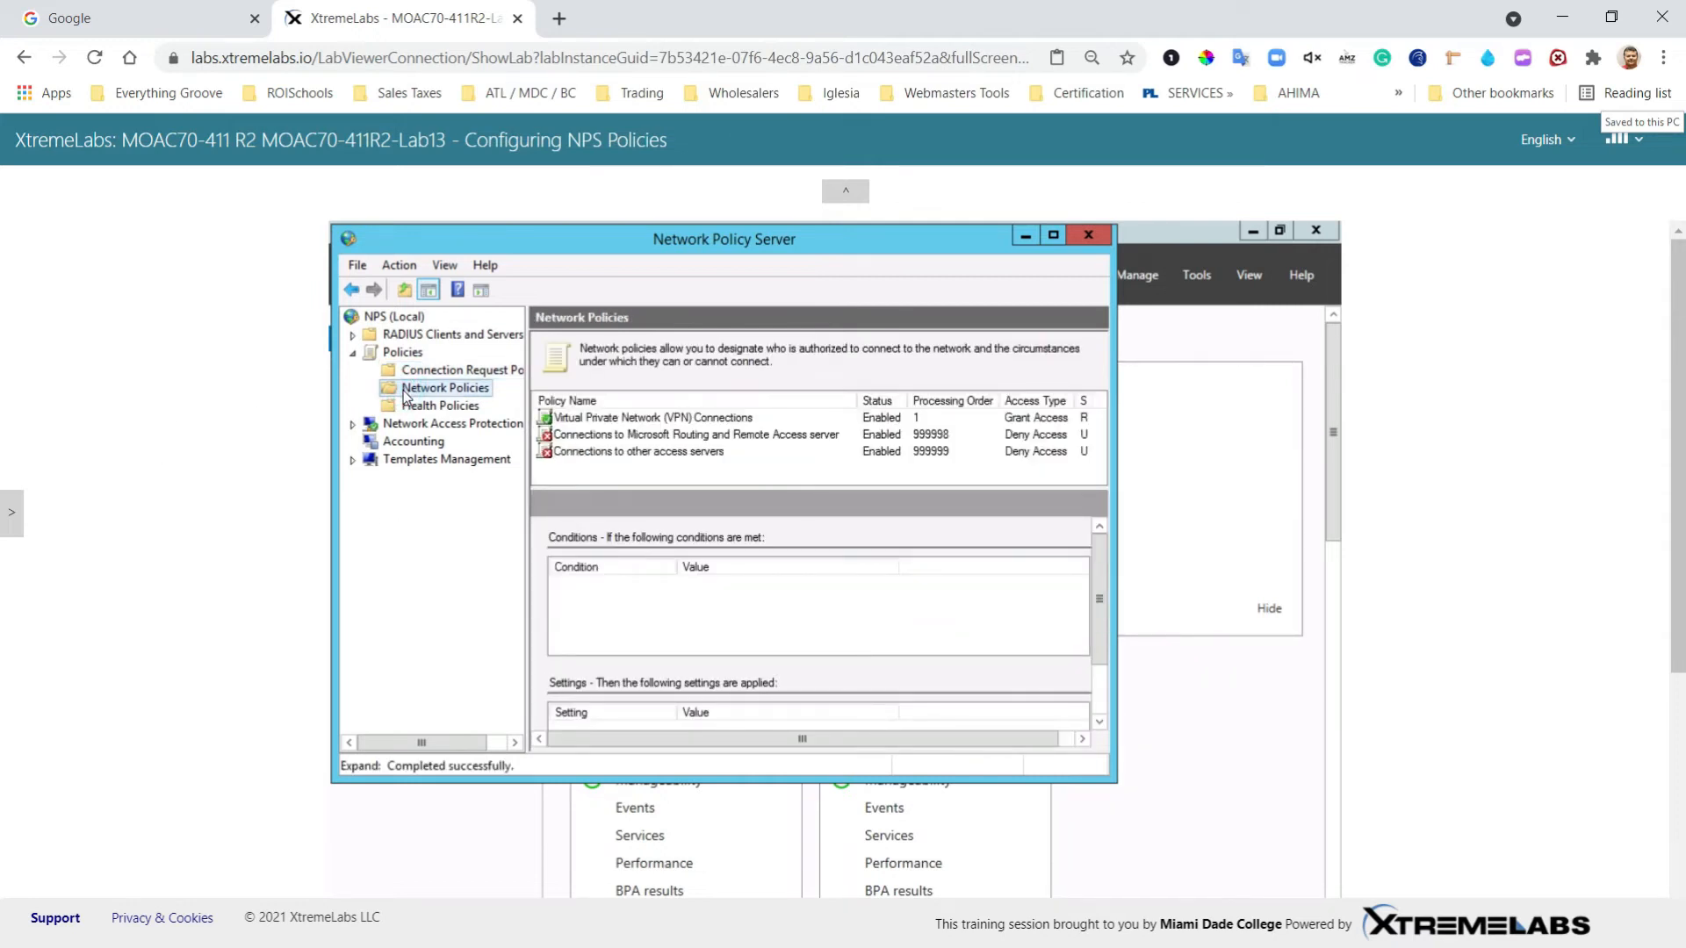
right_click(405, 393)
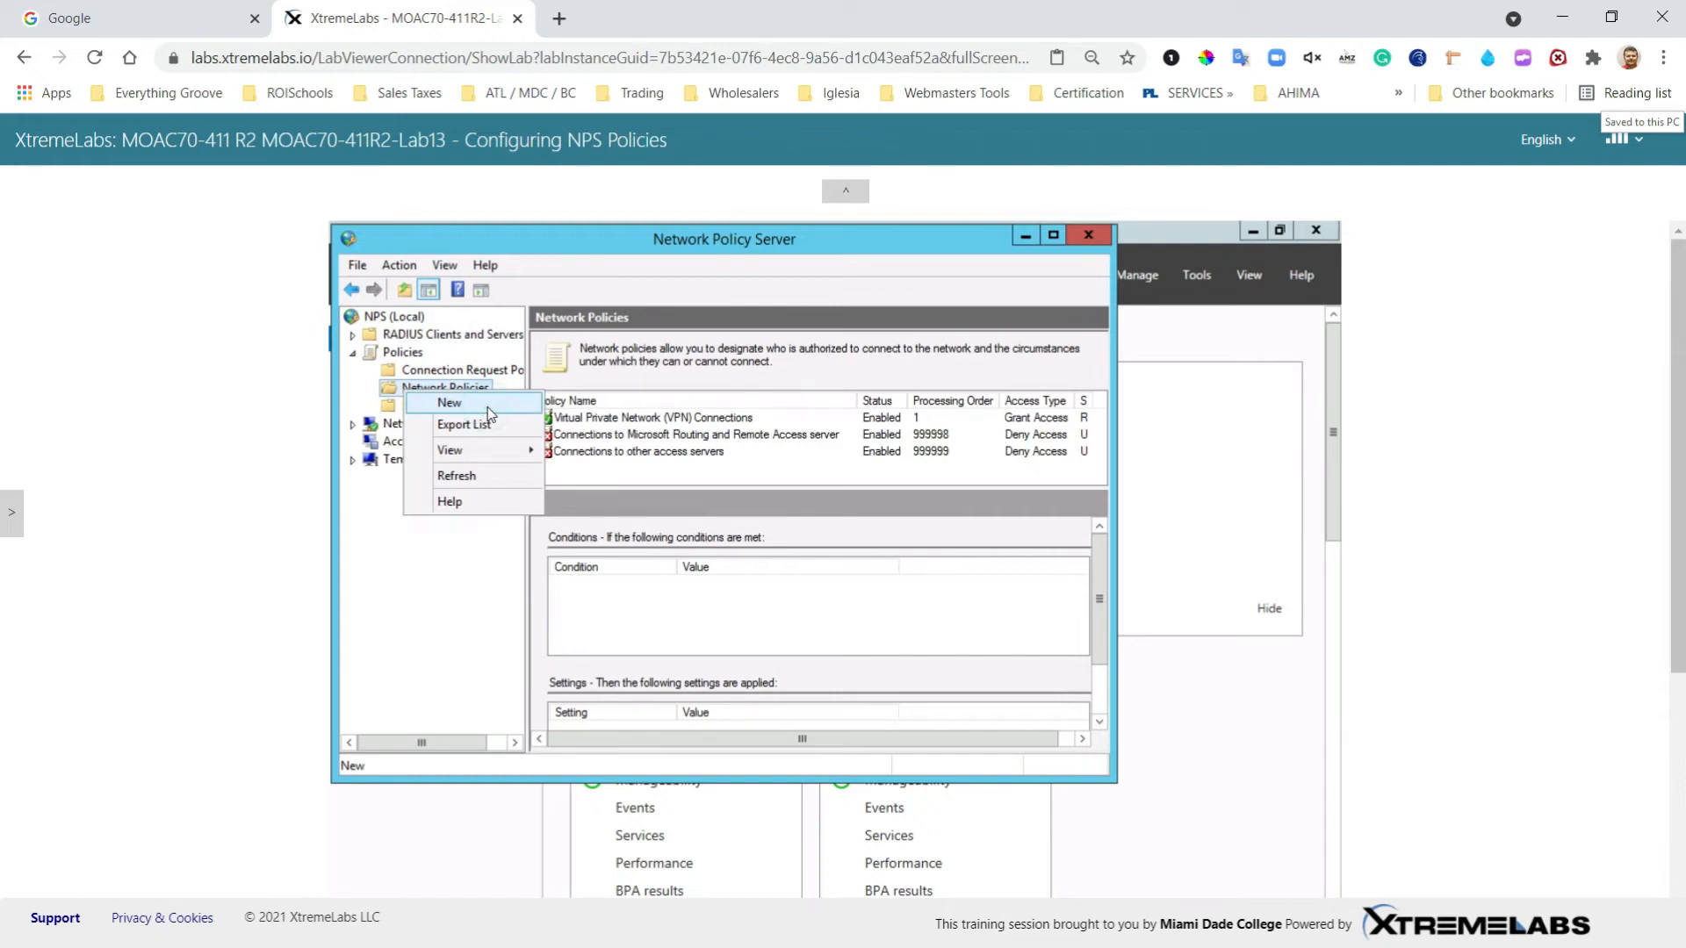
click(487, 408)
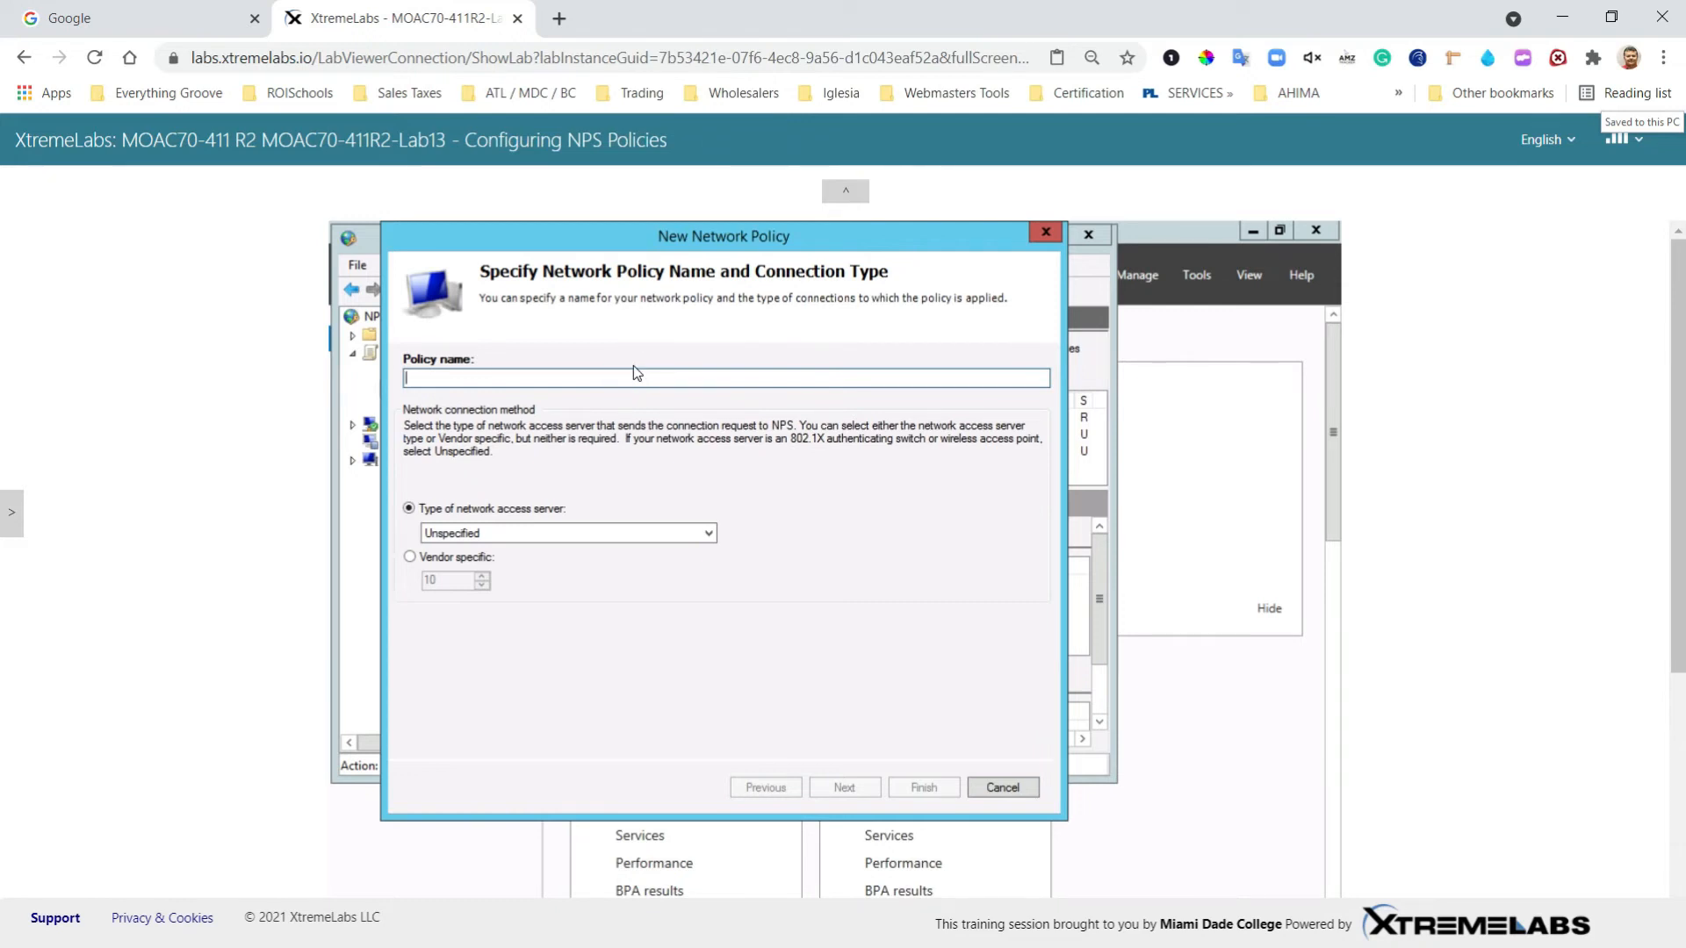
text(Network Policy 1)
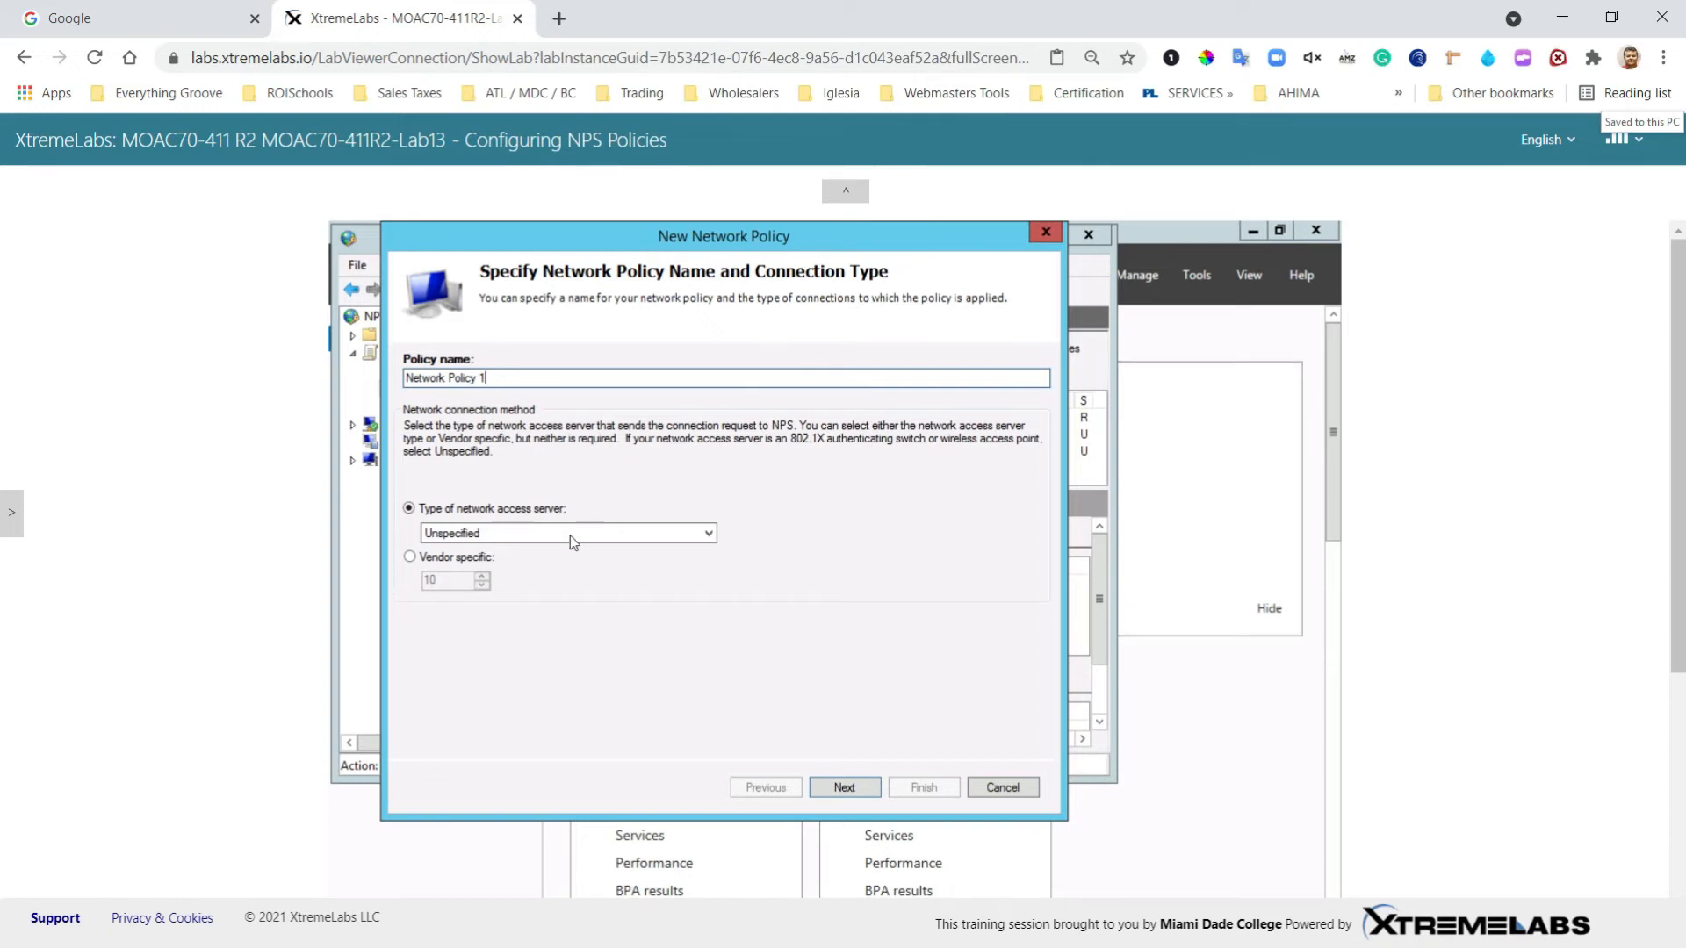
click(709, 534)
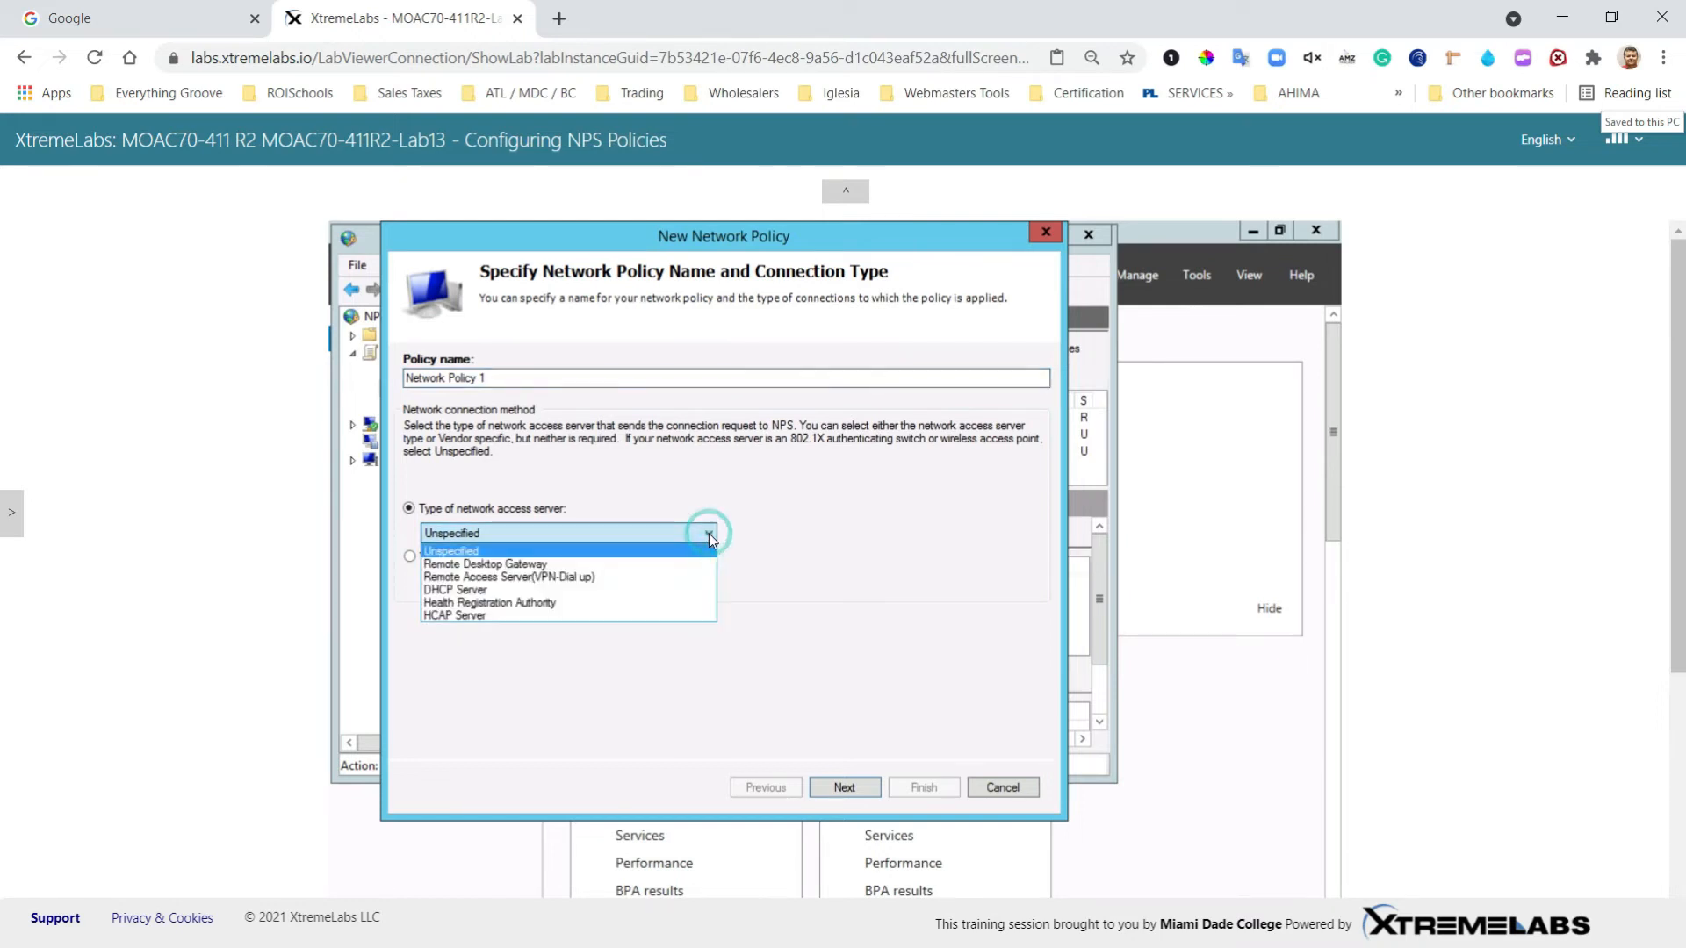
click(567, 577)
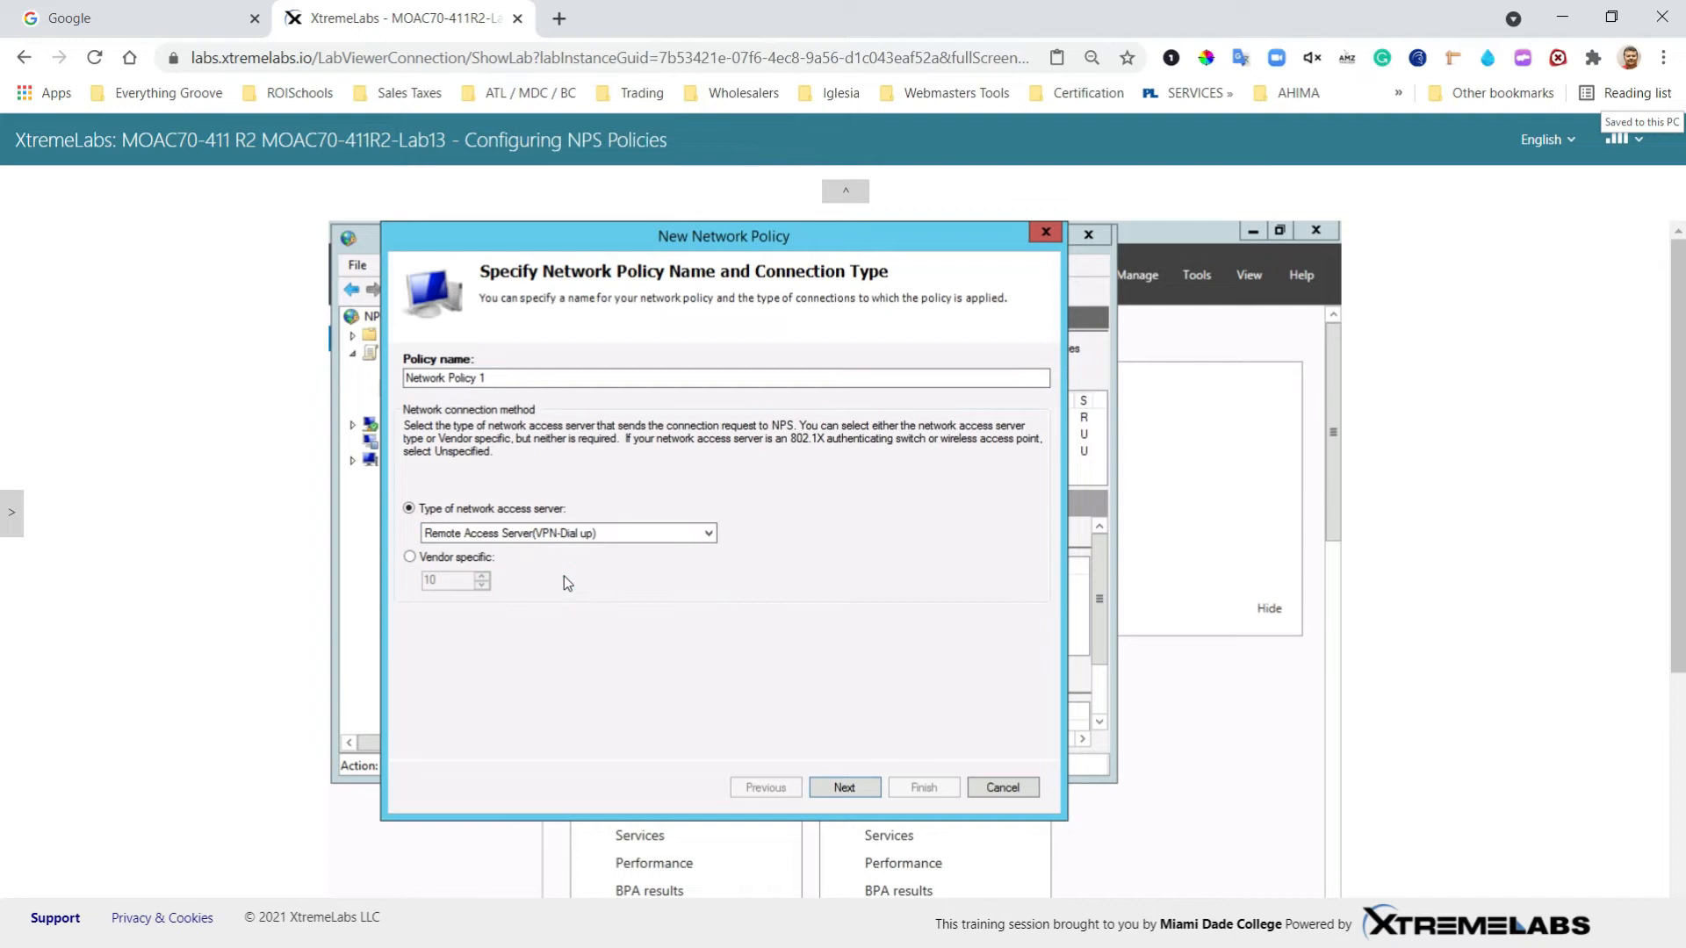
click(843, 788)
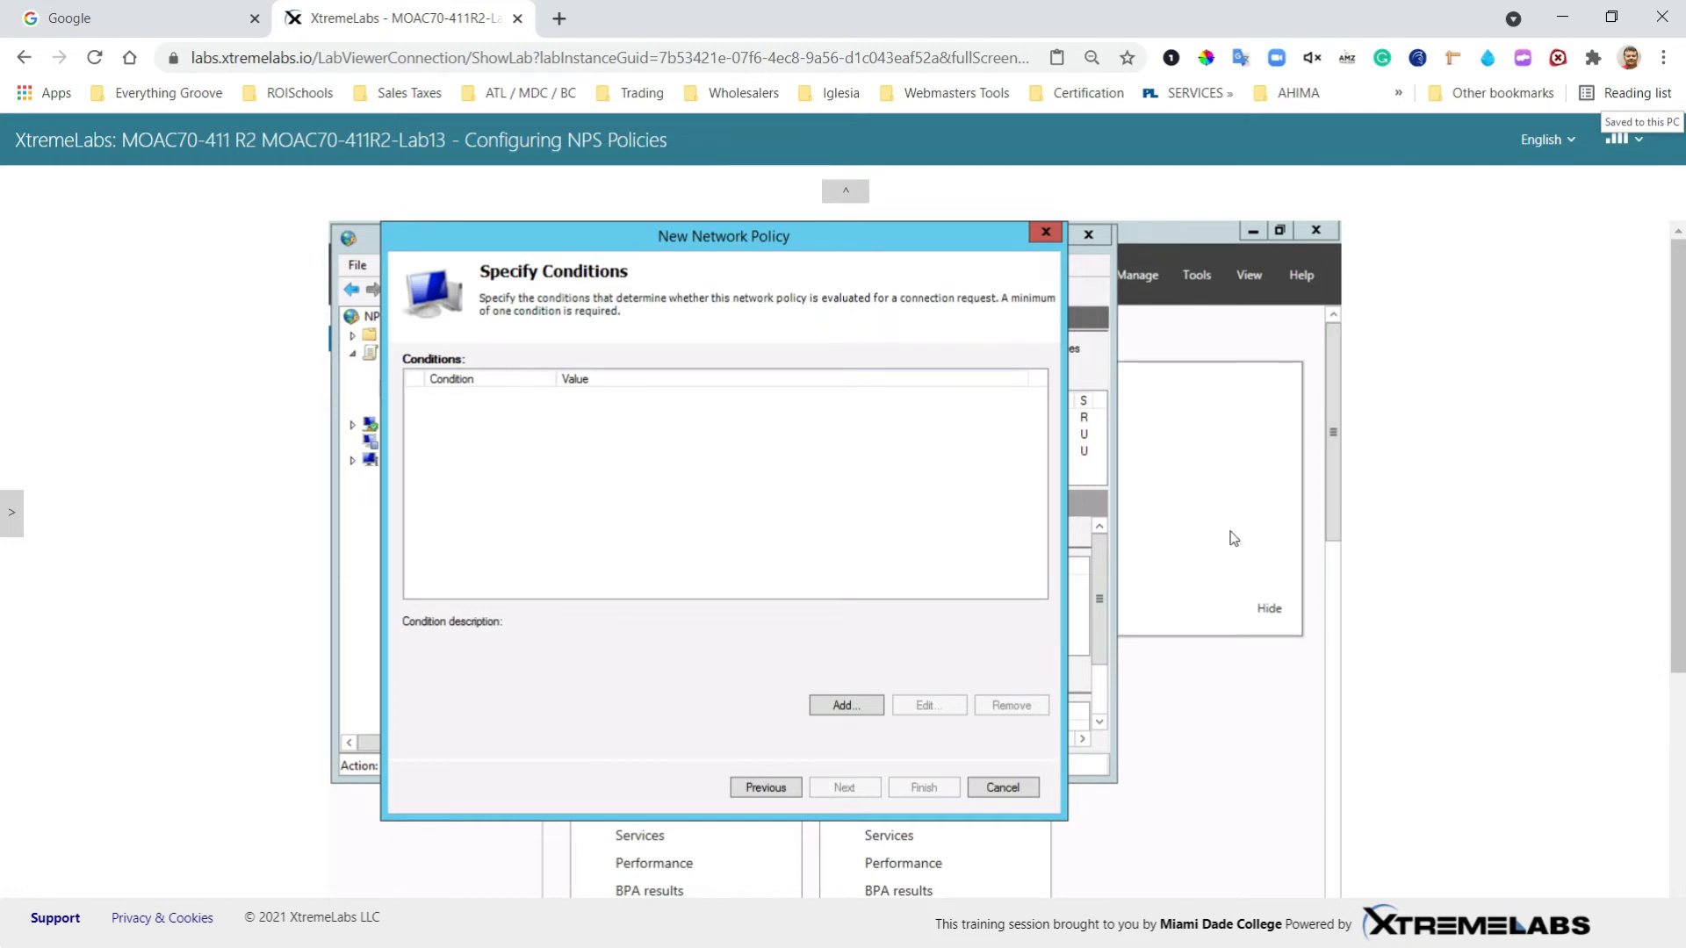
Step: Add a Windows Groups condition requiring membership in CONTOSO\Domain Guests
click(845, 708)
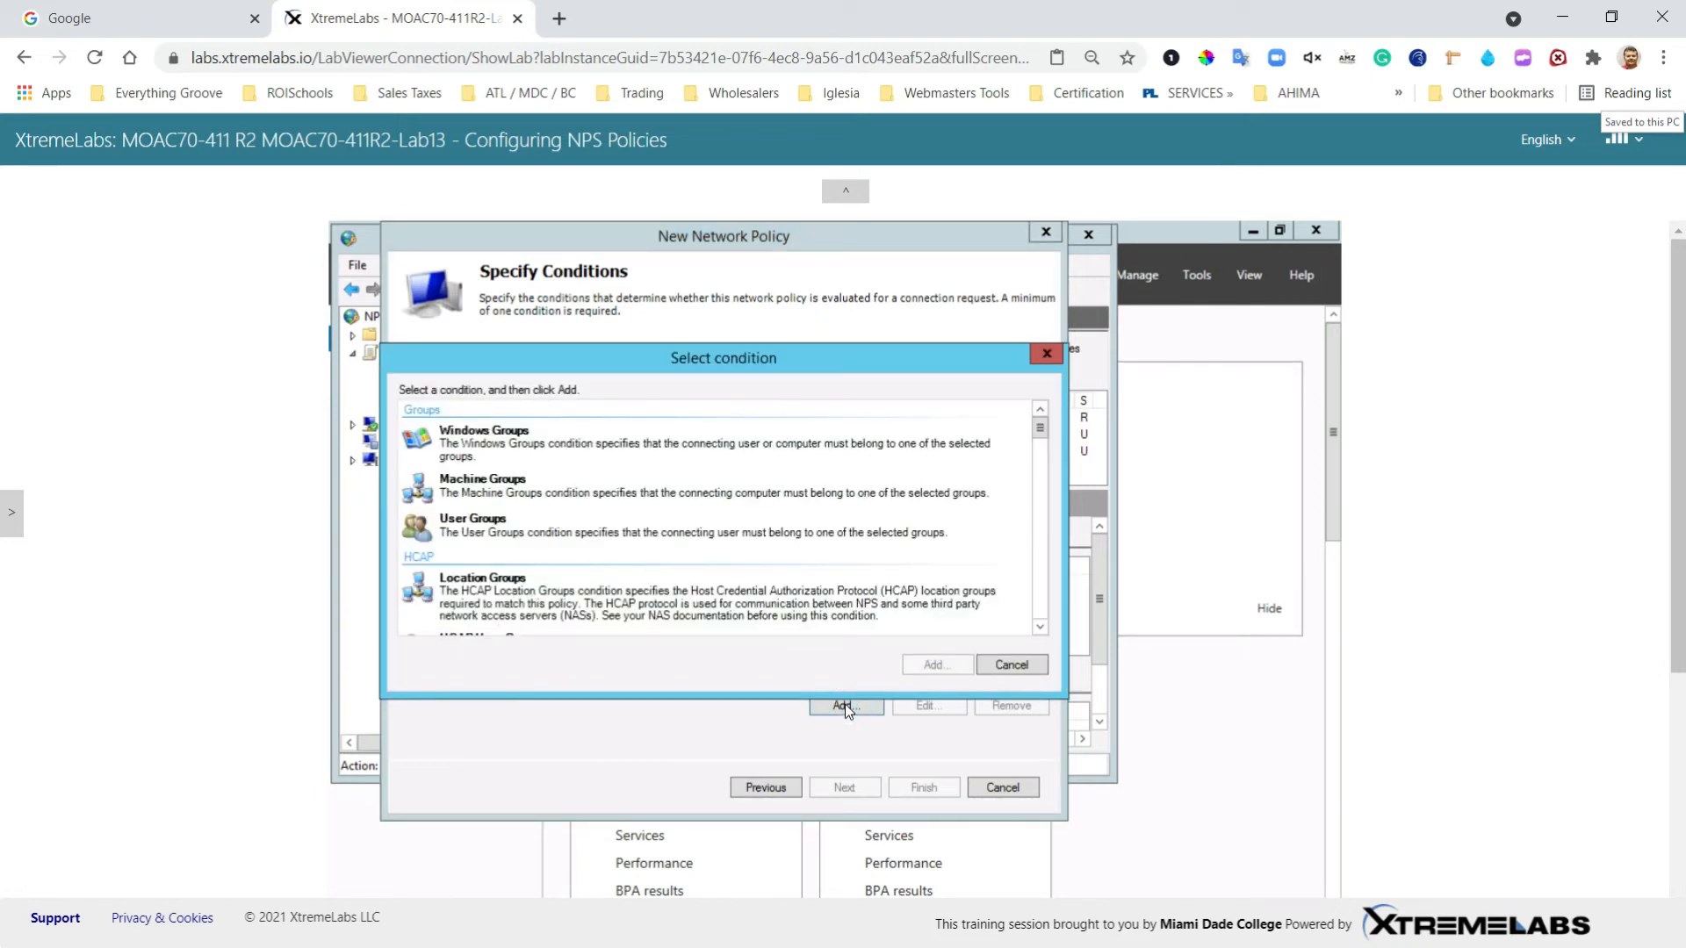
click(482, 439)
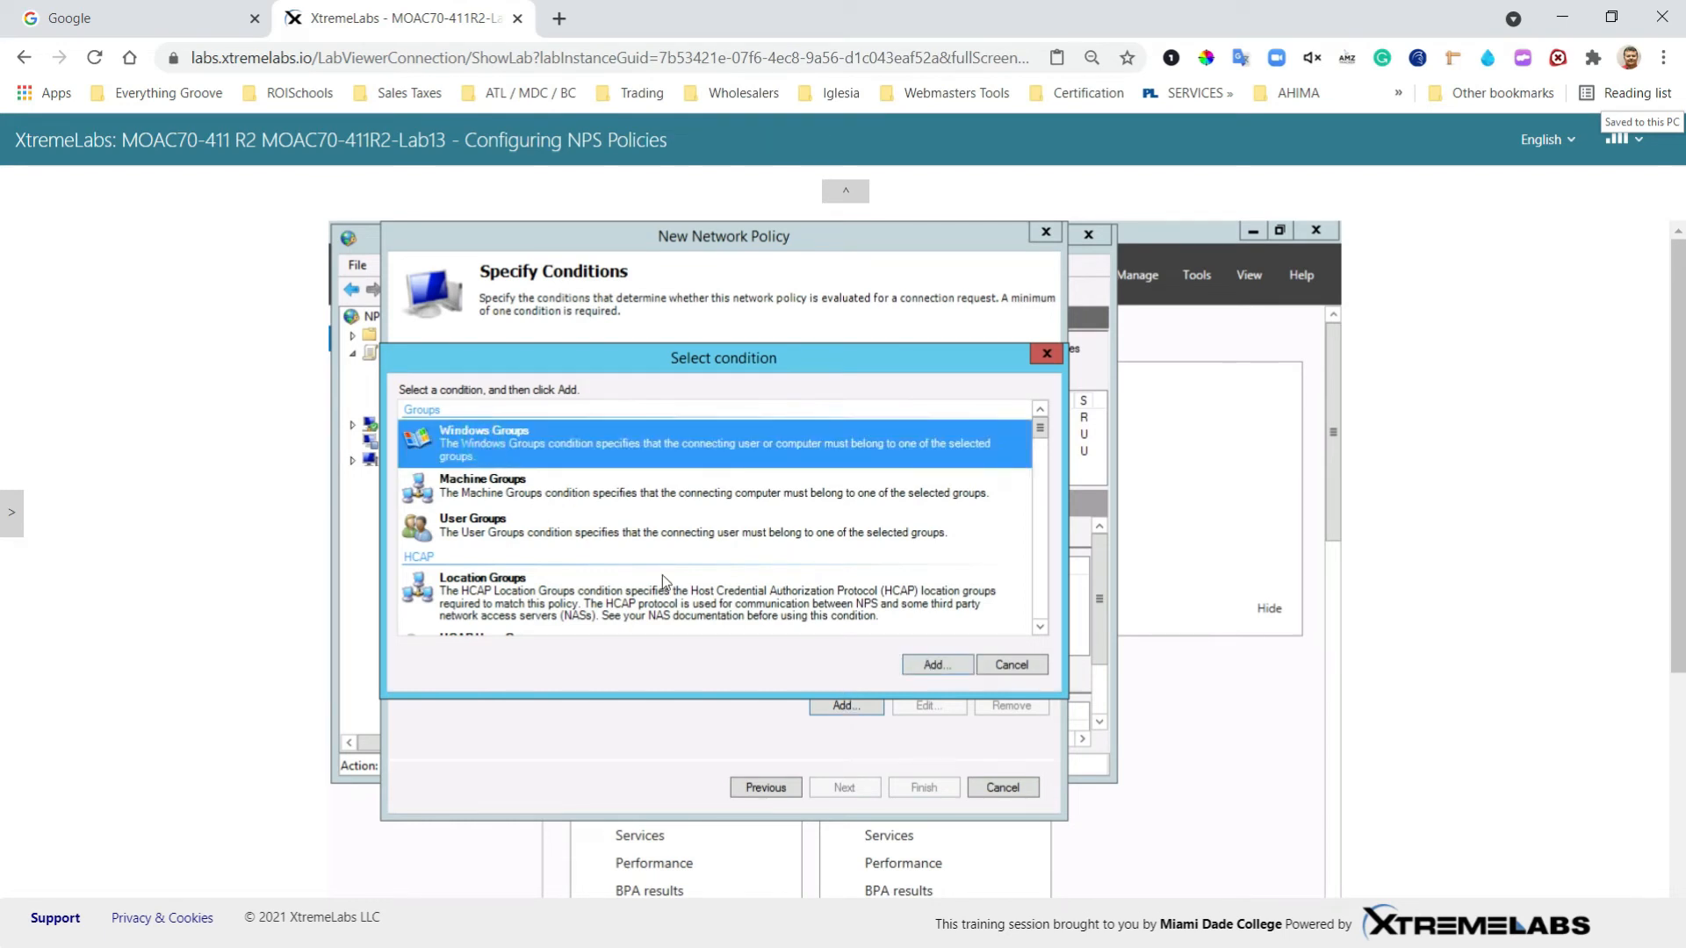
click(932, 664)
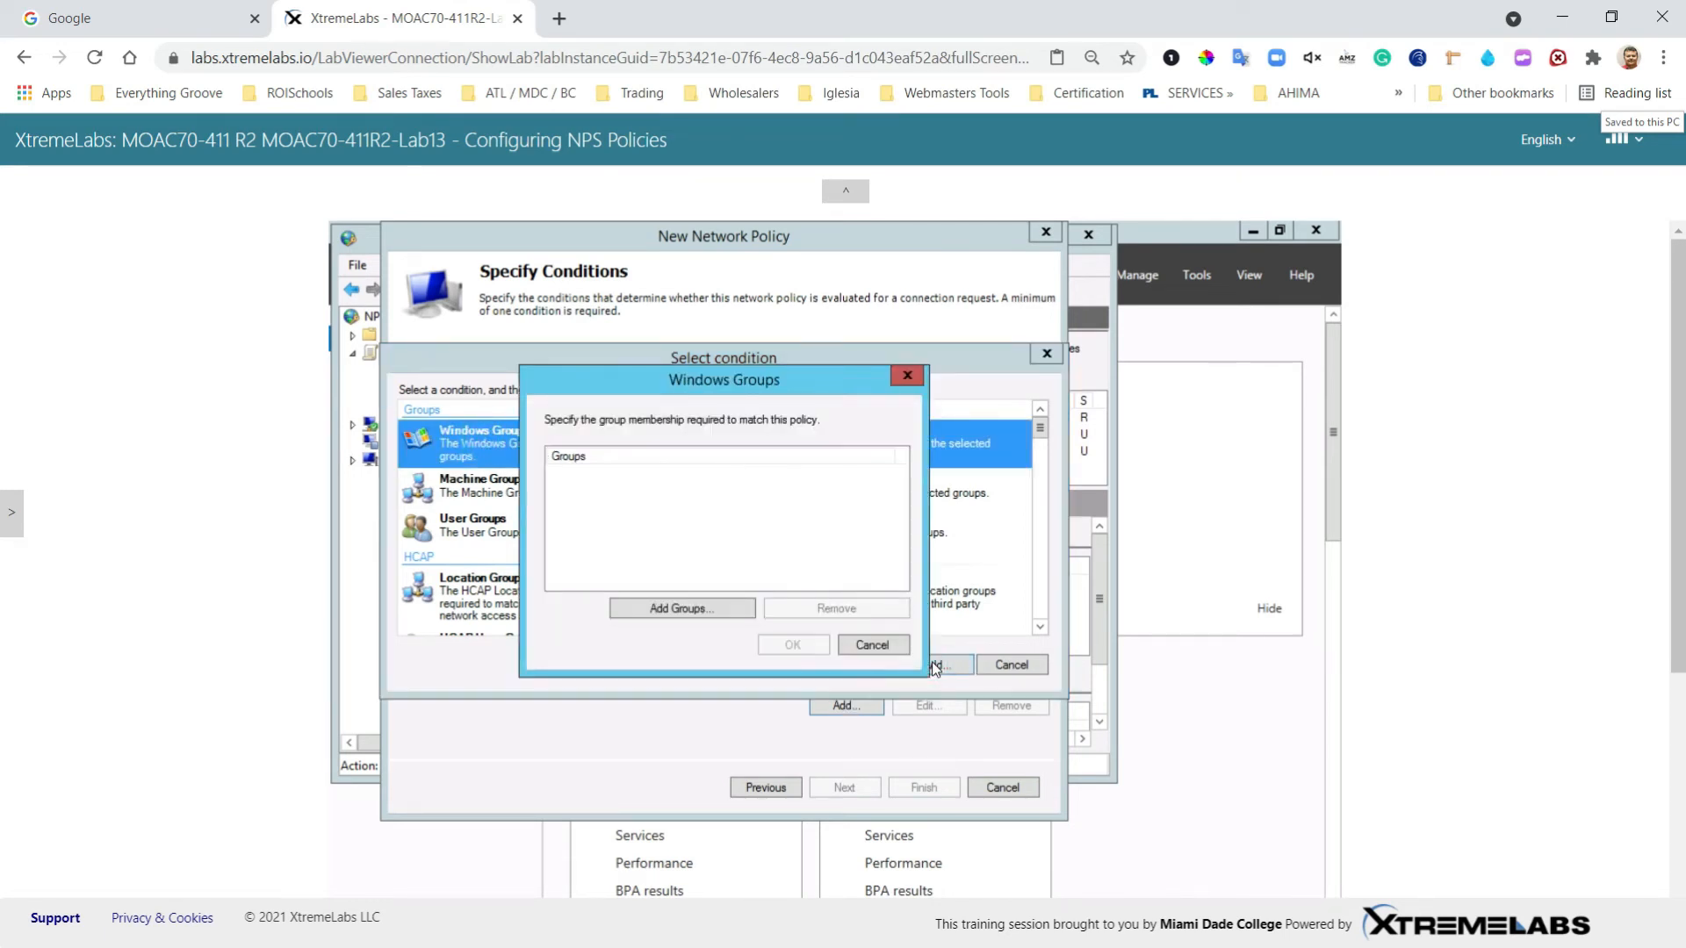
click(694, 608)
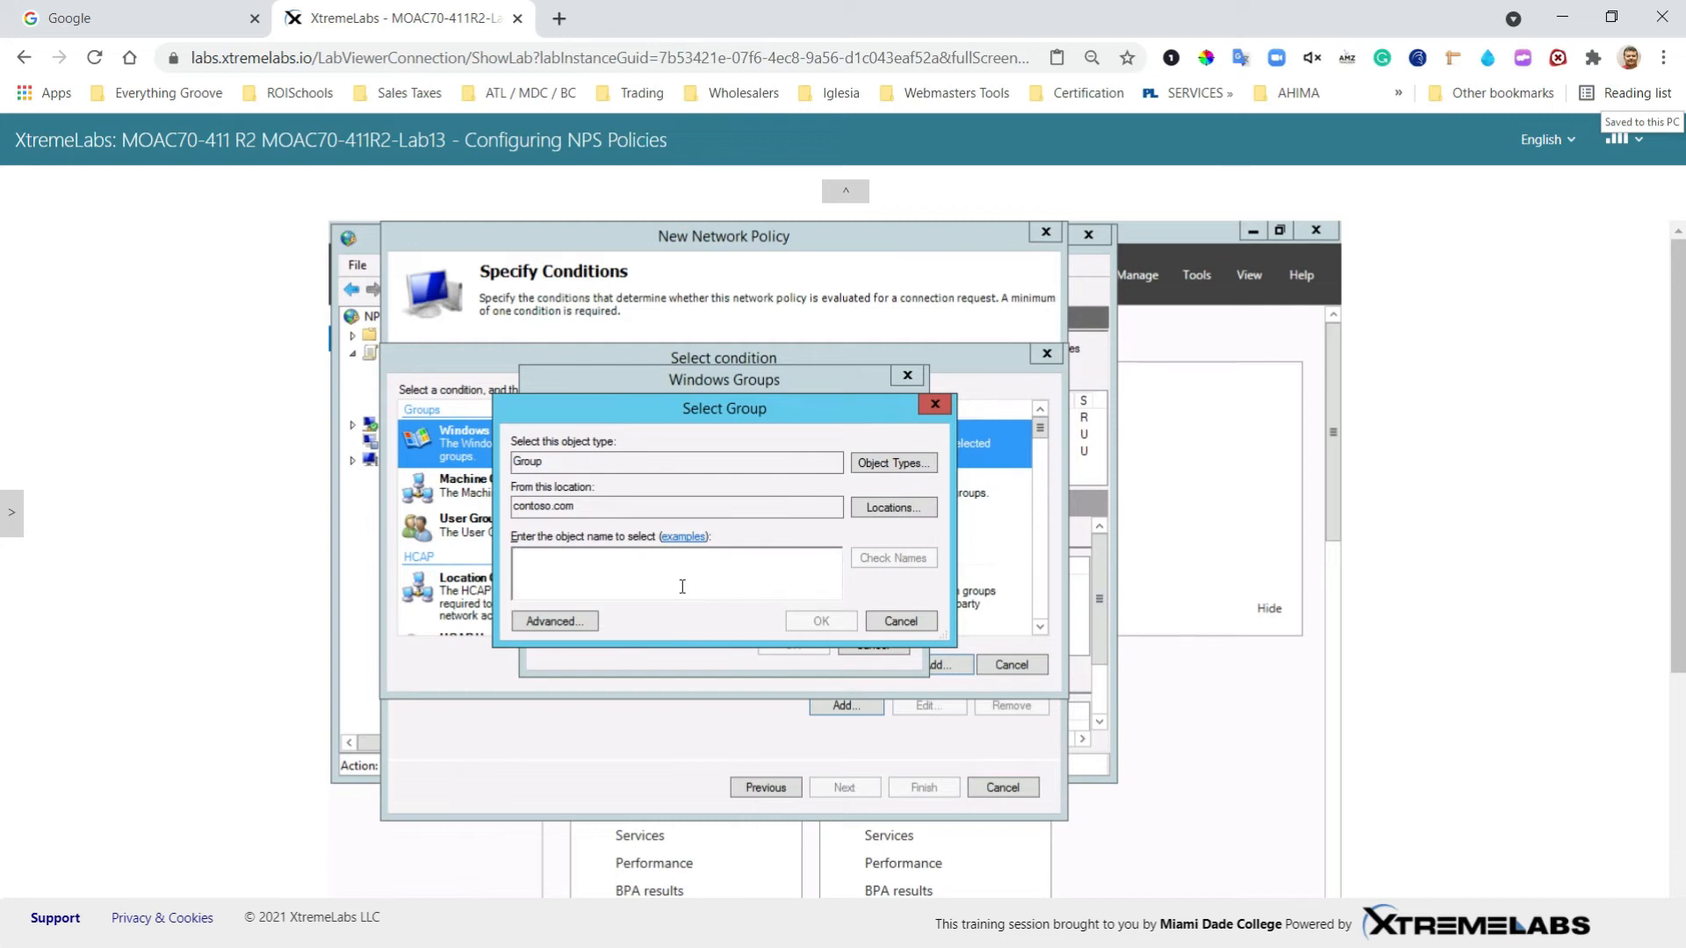
text(domai)
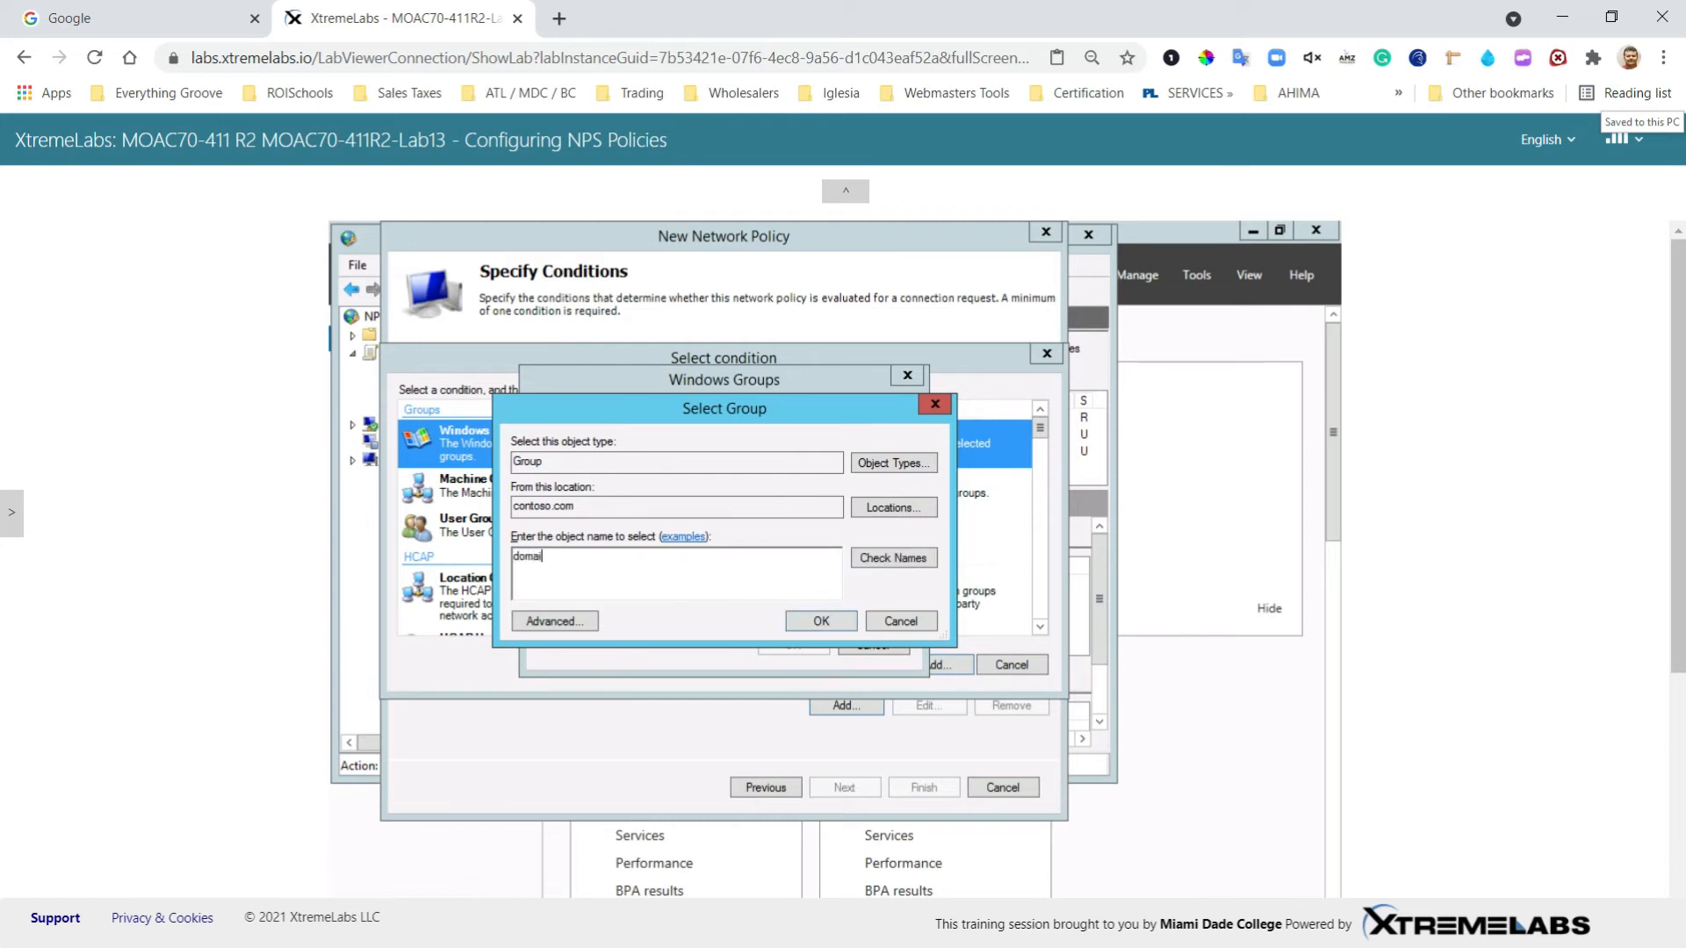
text(n guests)
click(901, 557)
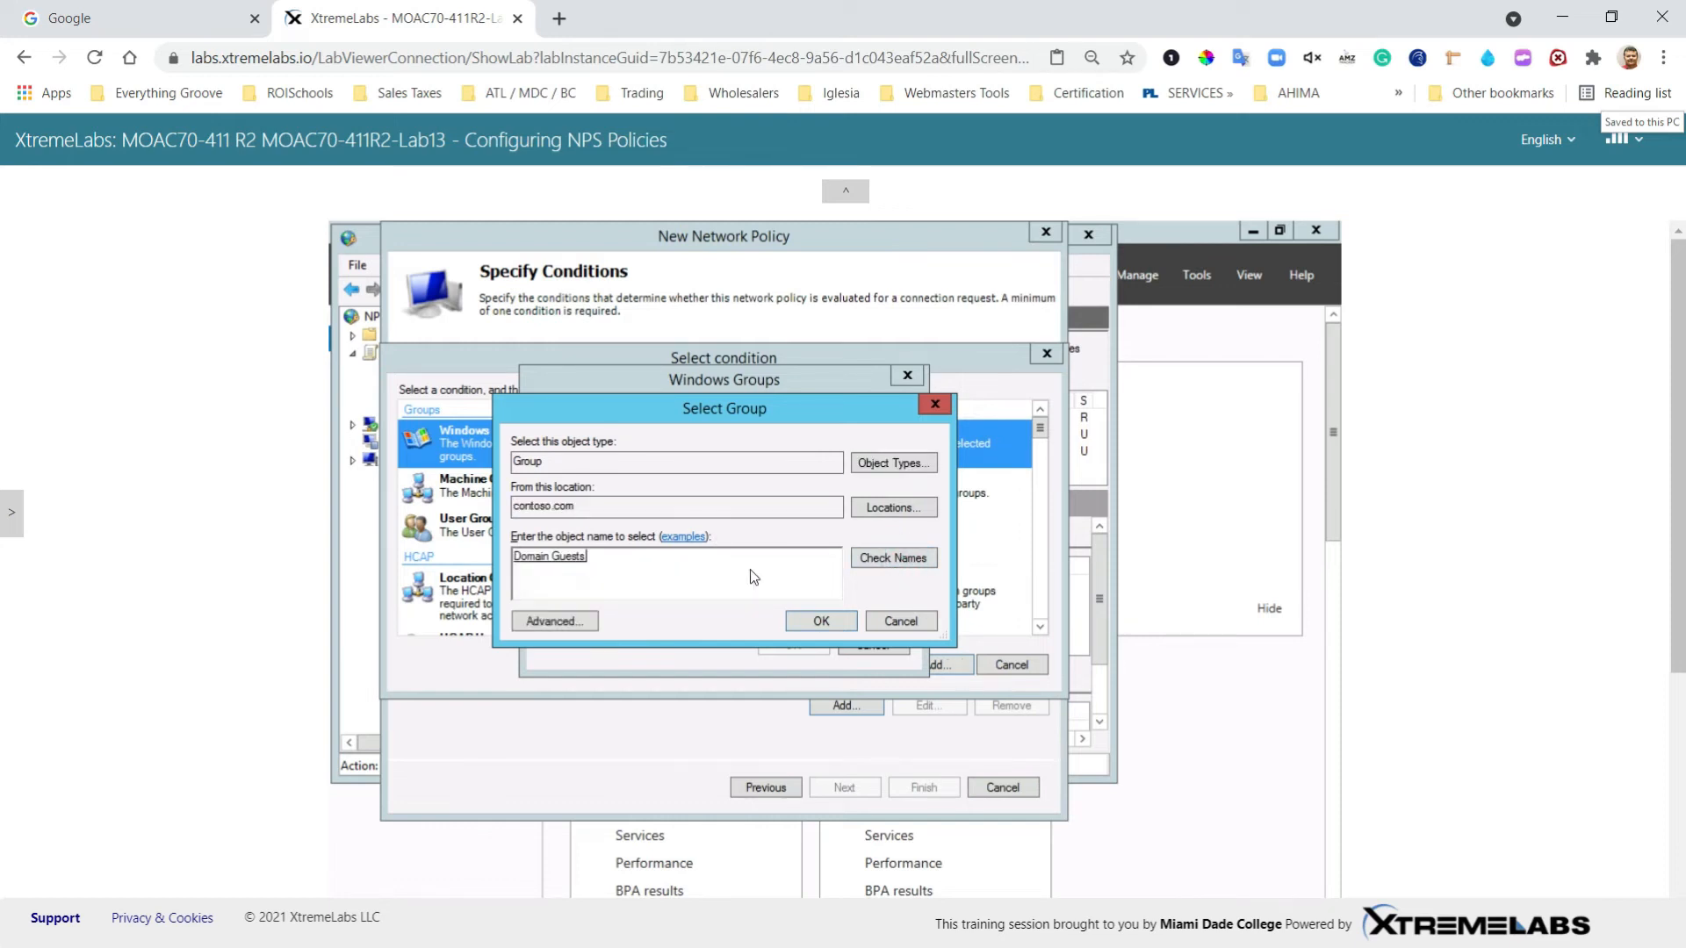
click(823, 620)
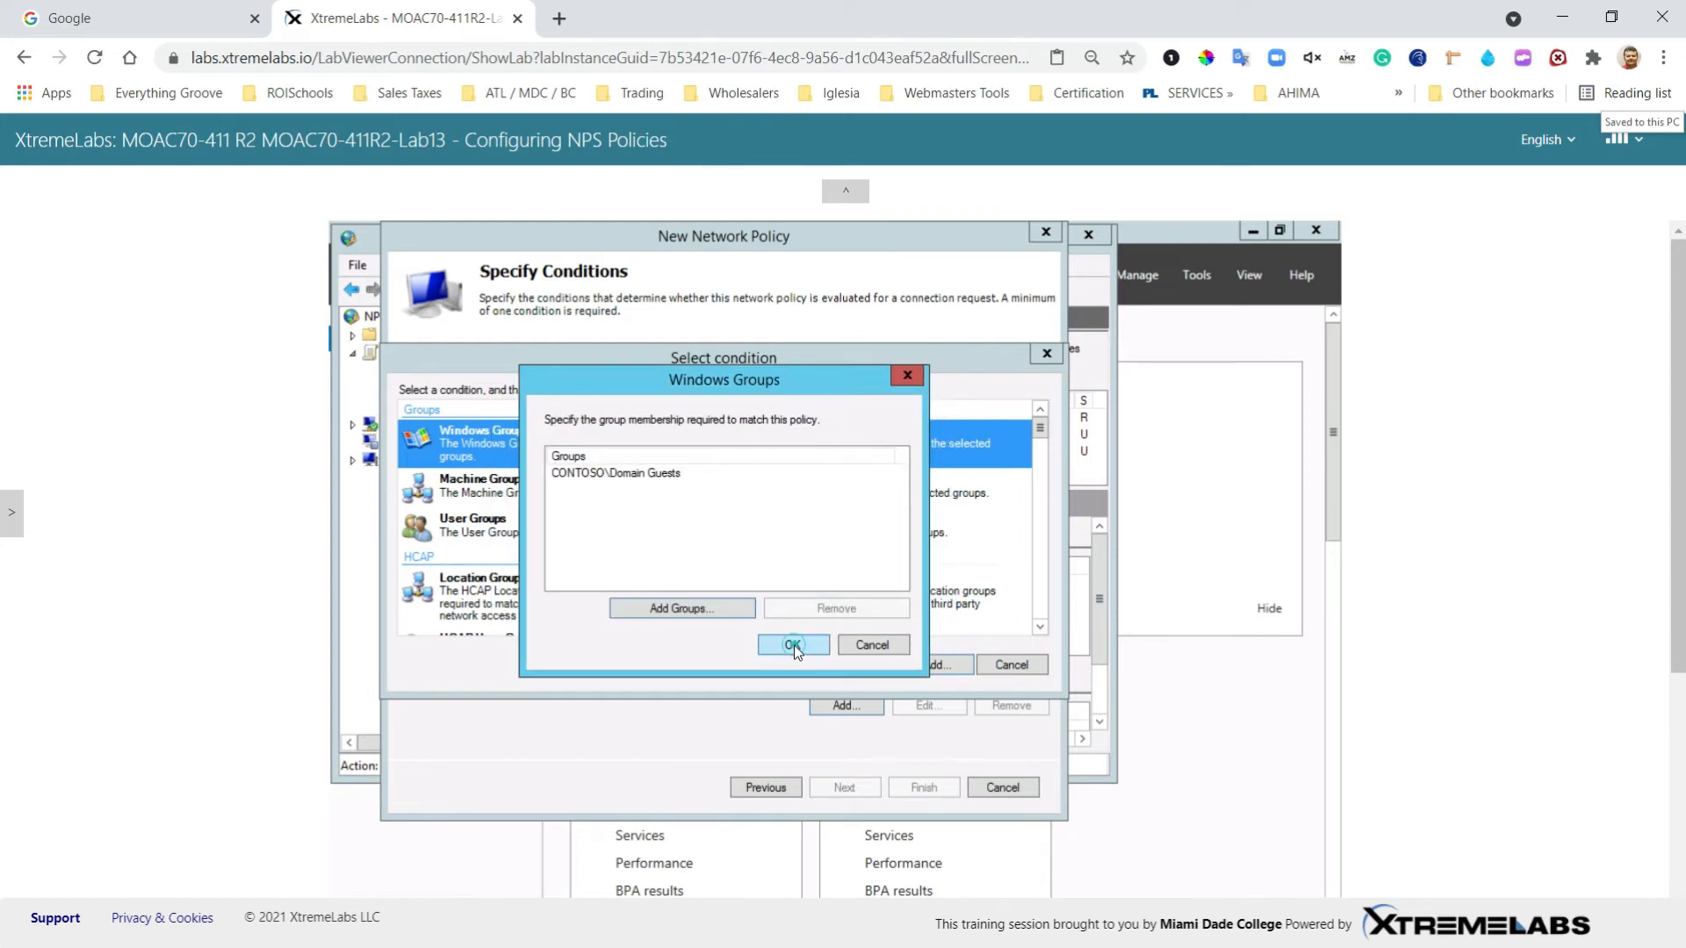
click(794, 645)
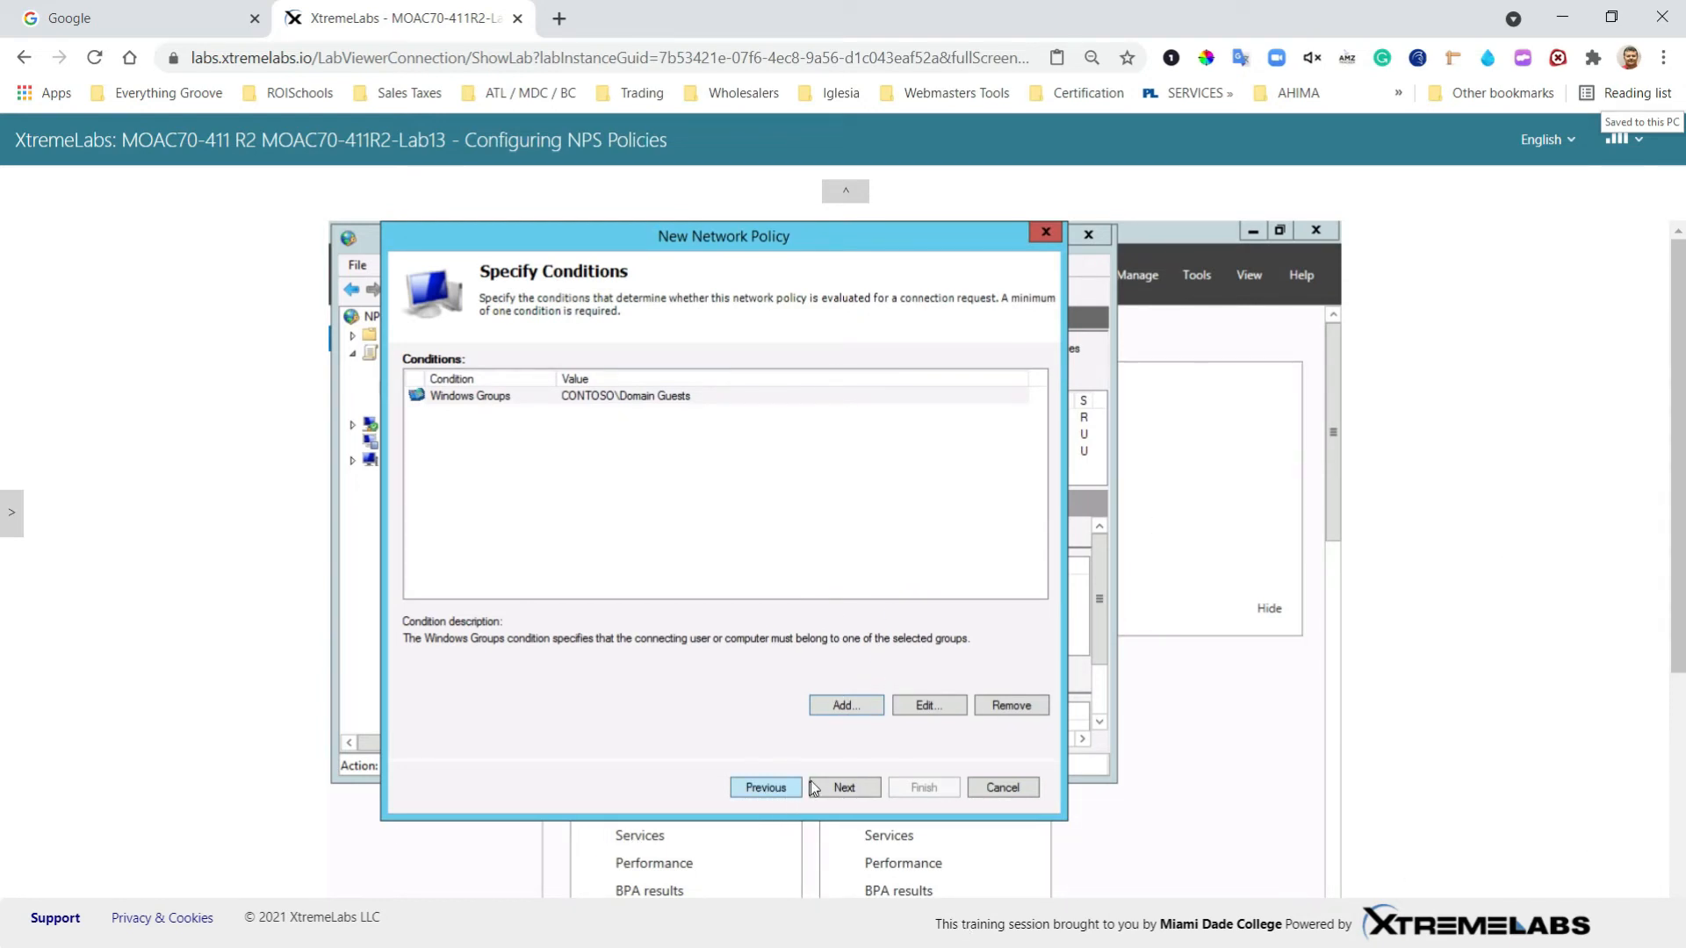
Step: Keep access granted and the default authentication methods
click(838, 788)
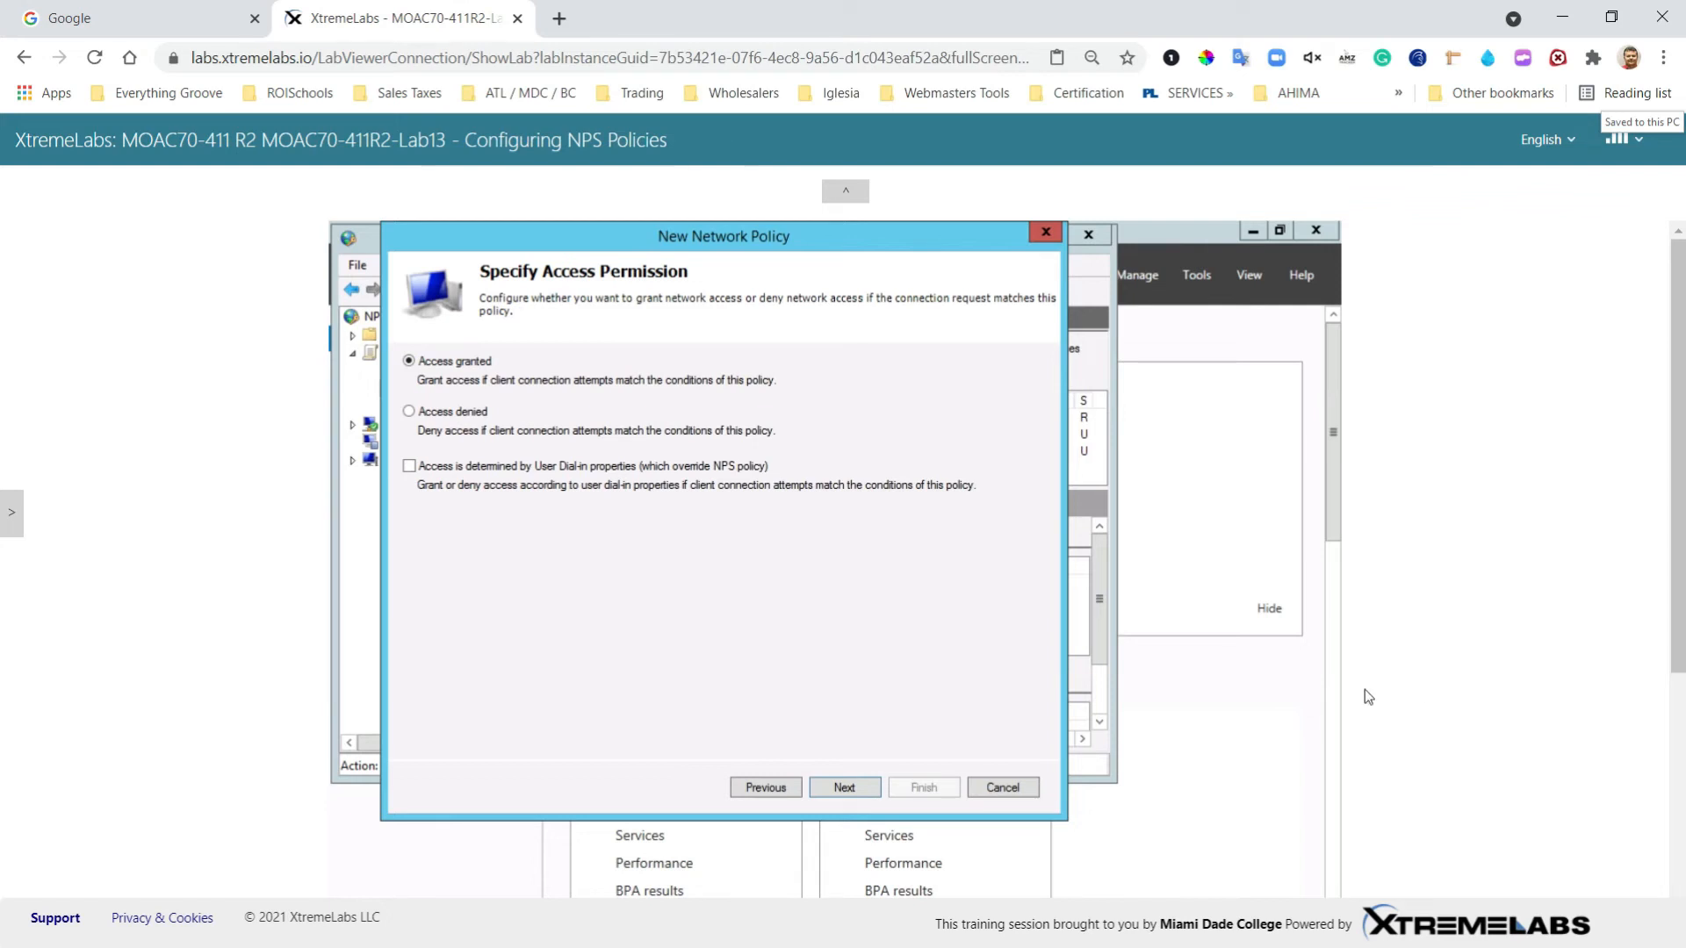
click(841, 789)
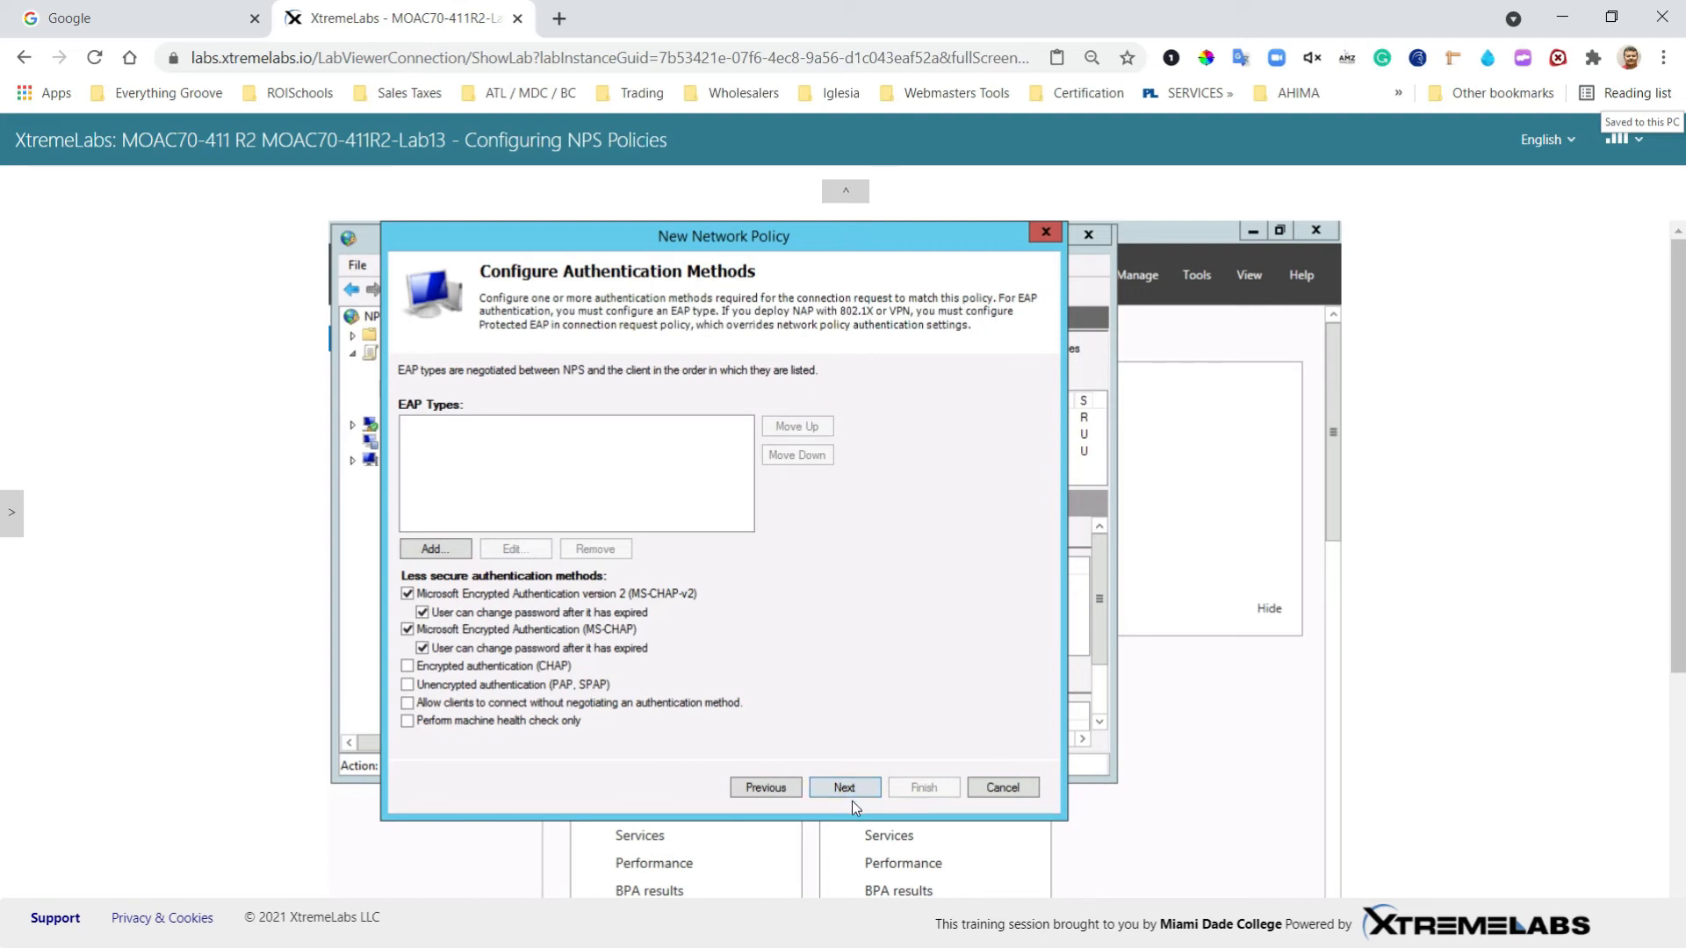
click(850, 790)
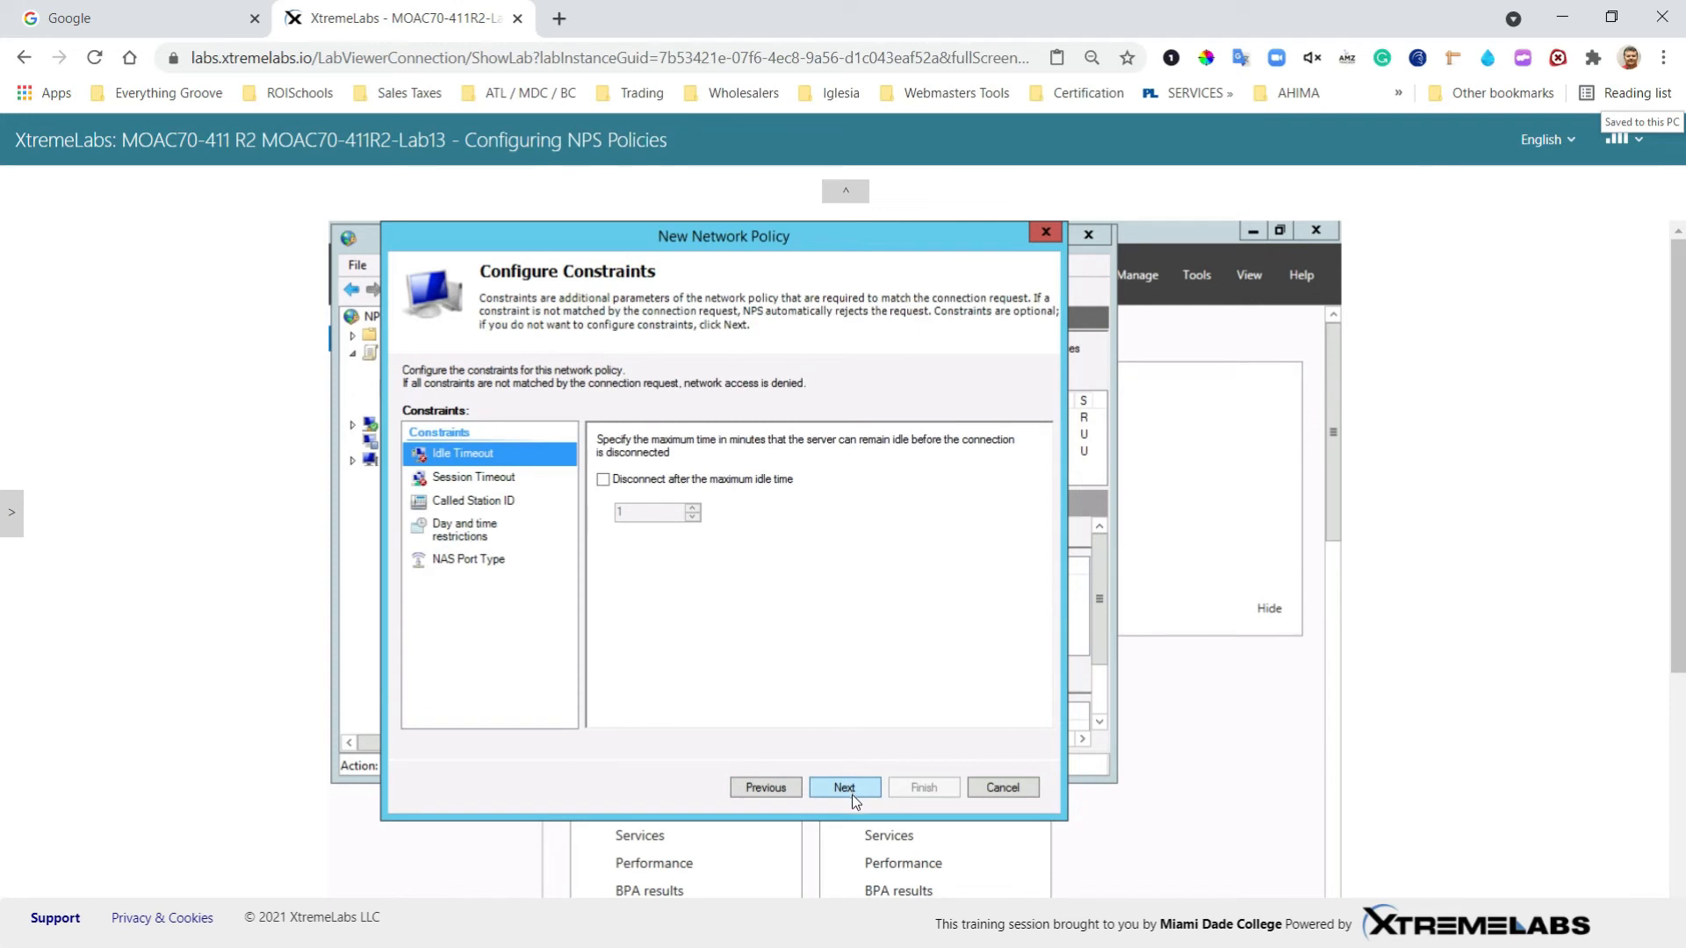
Step: Set a 15-minute maximum idle disconnect and finish creating Network Policy 1
click(603, 481)
click(646, 515)
text(5)
click(841, 785)
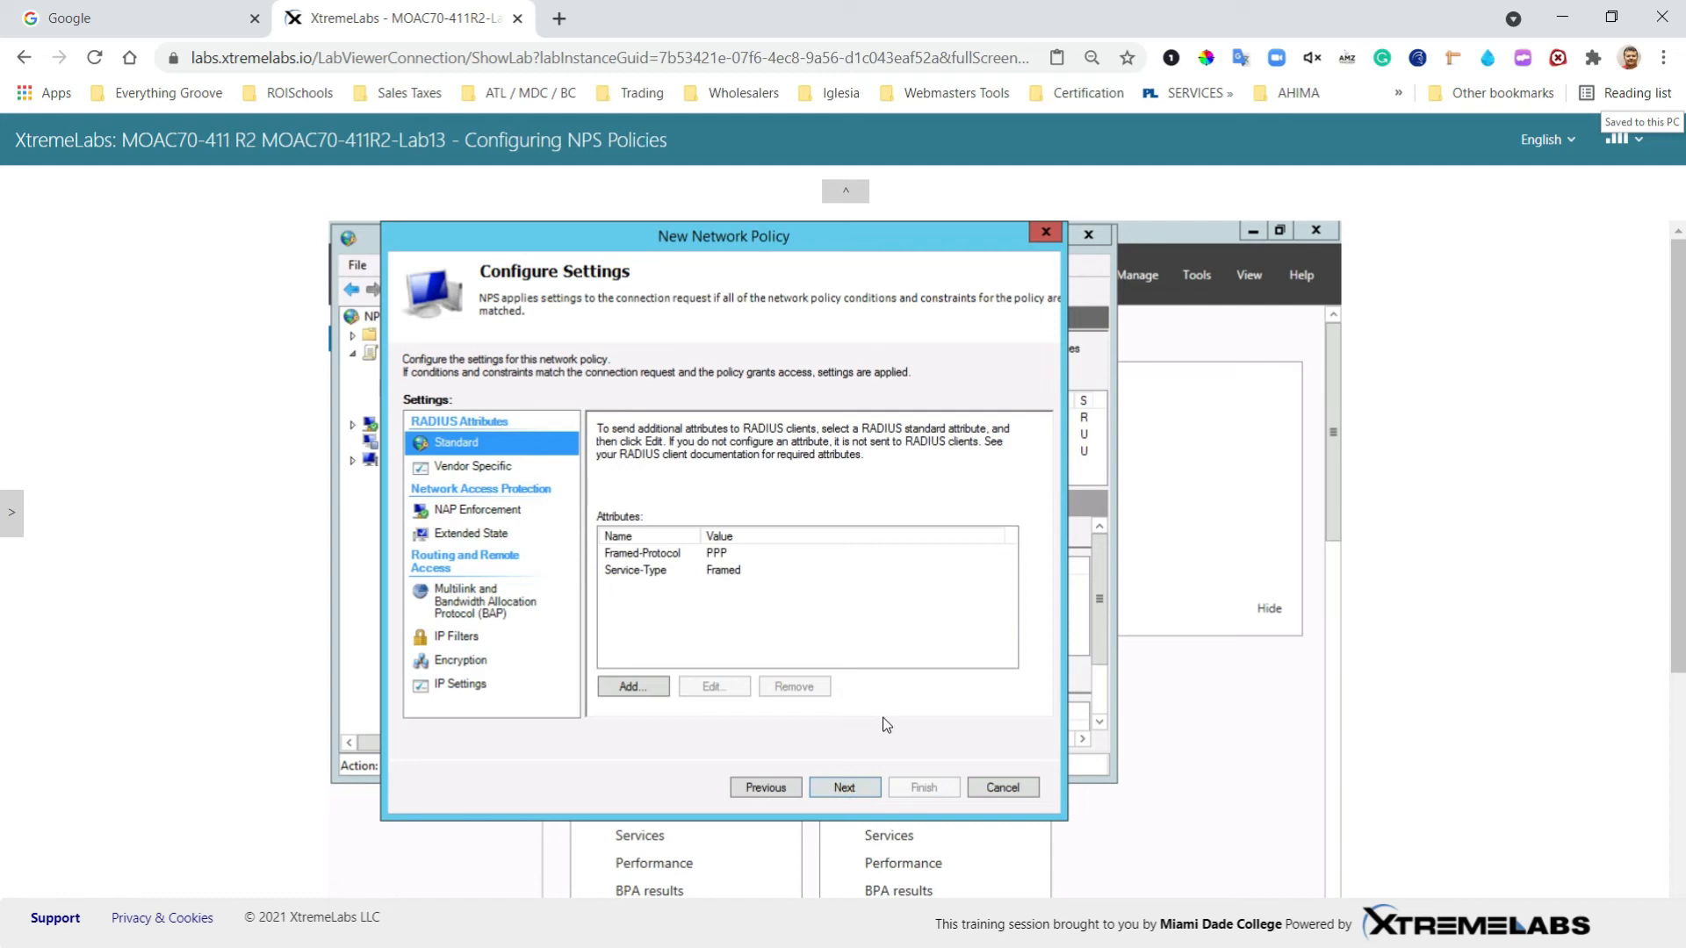
click(845, 787)
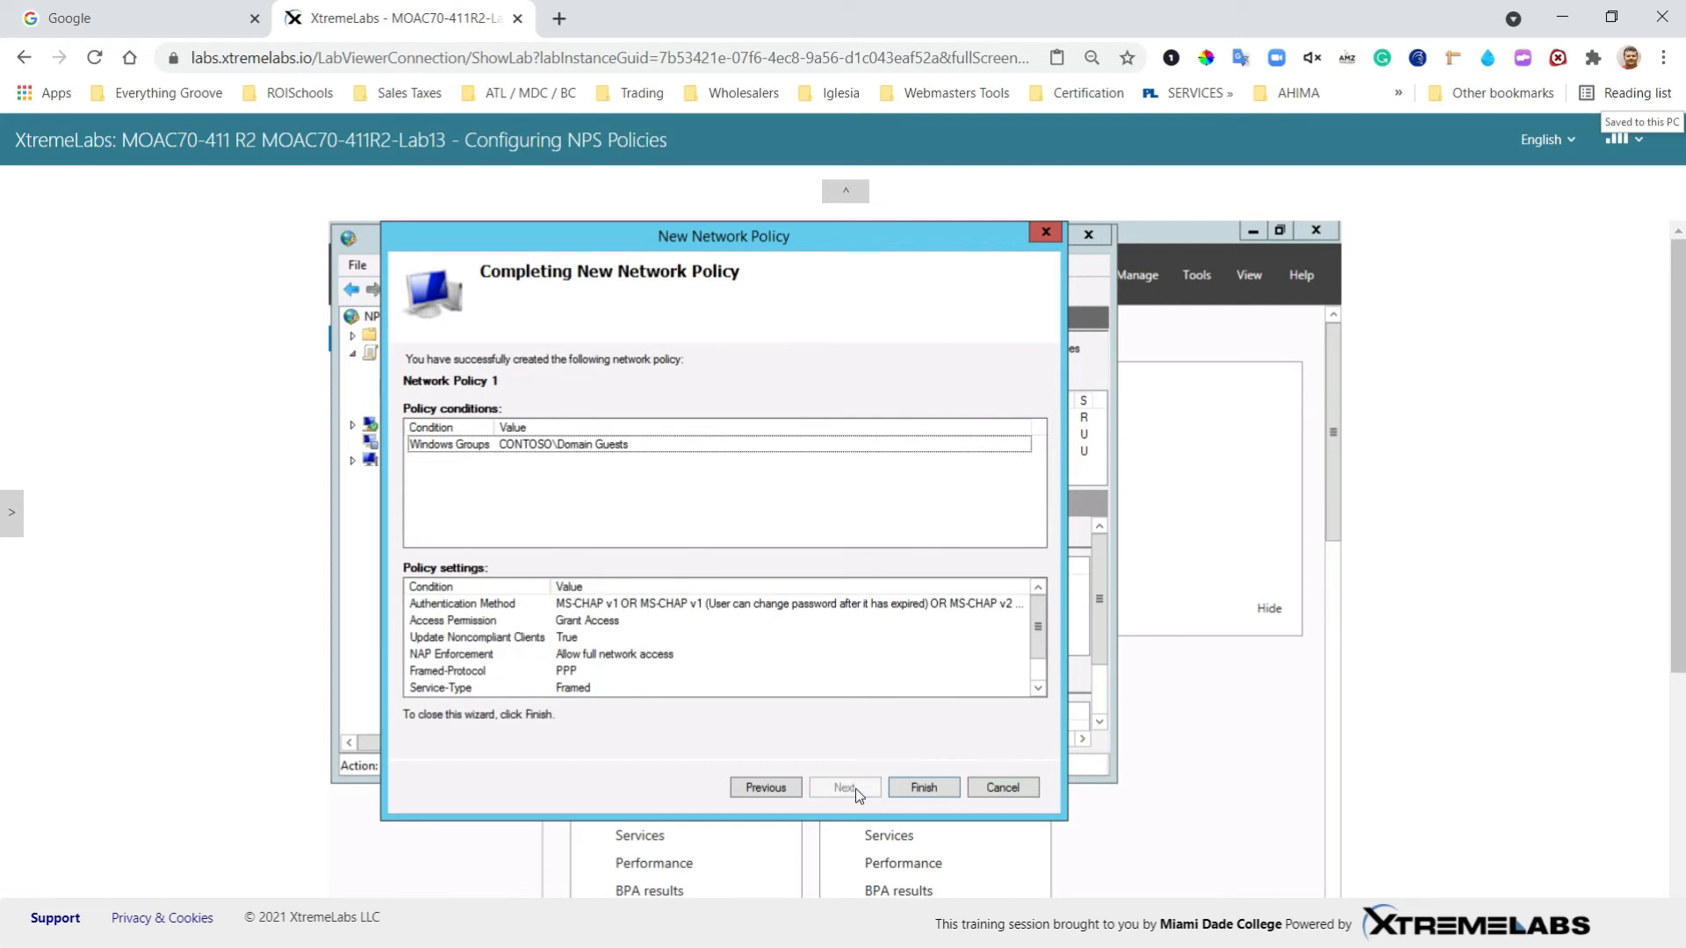
click(924, 788)
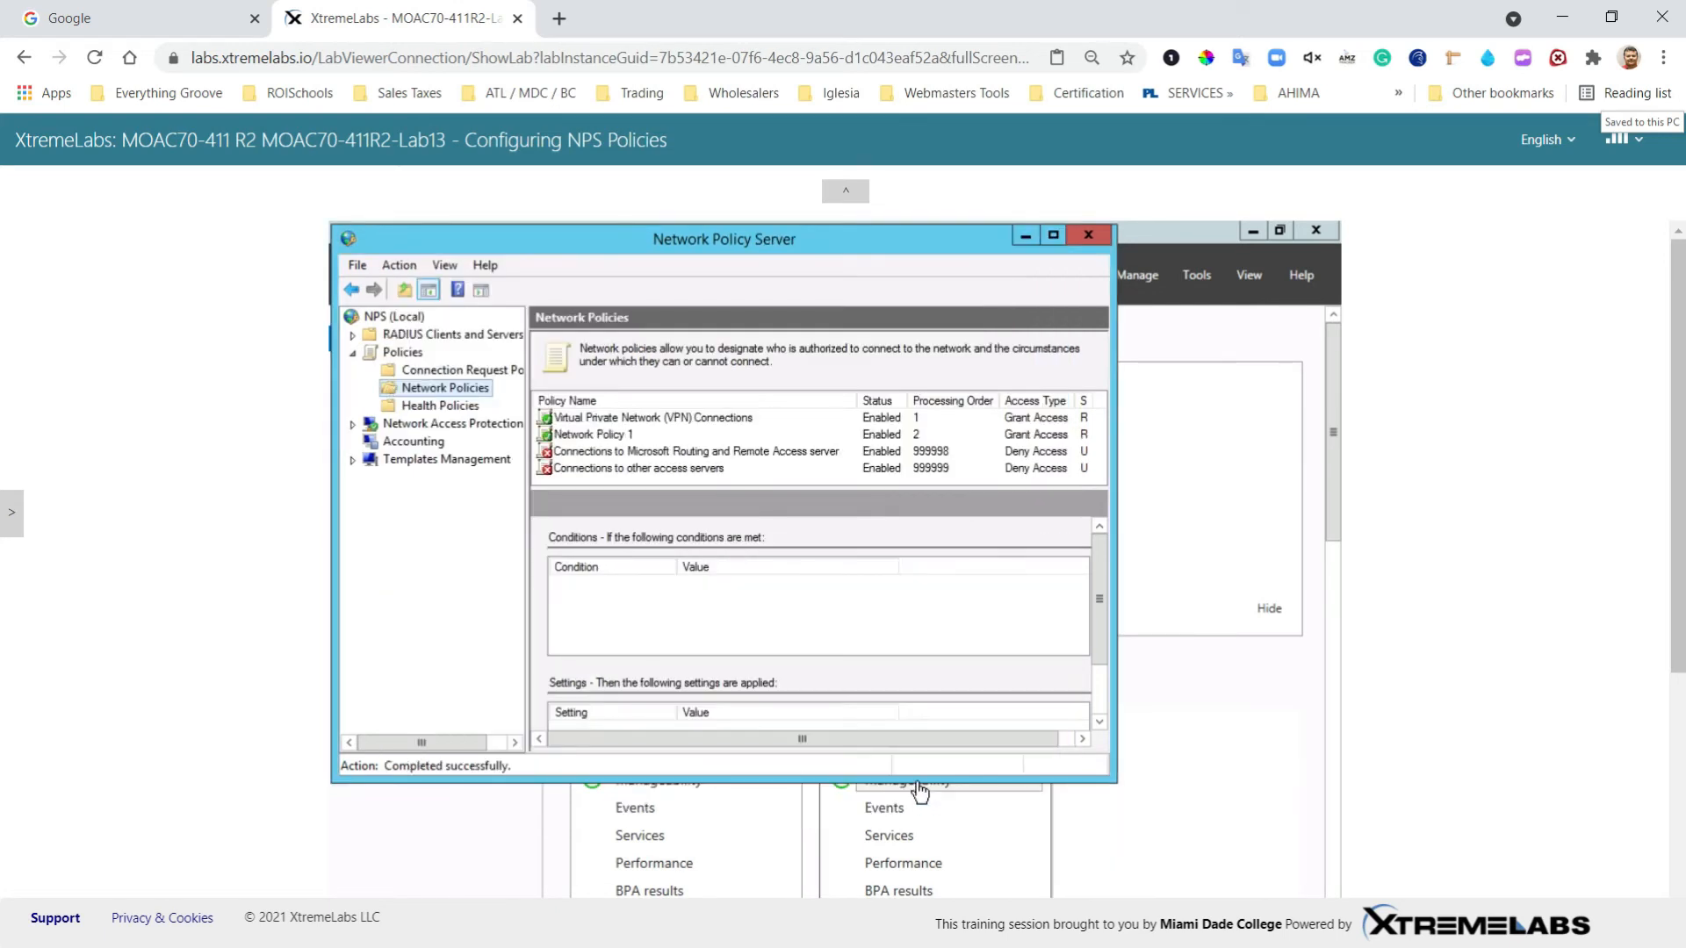
Step: Select Network Policy 1 and review its Domain Guests condition and settings
click(588, 437)
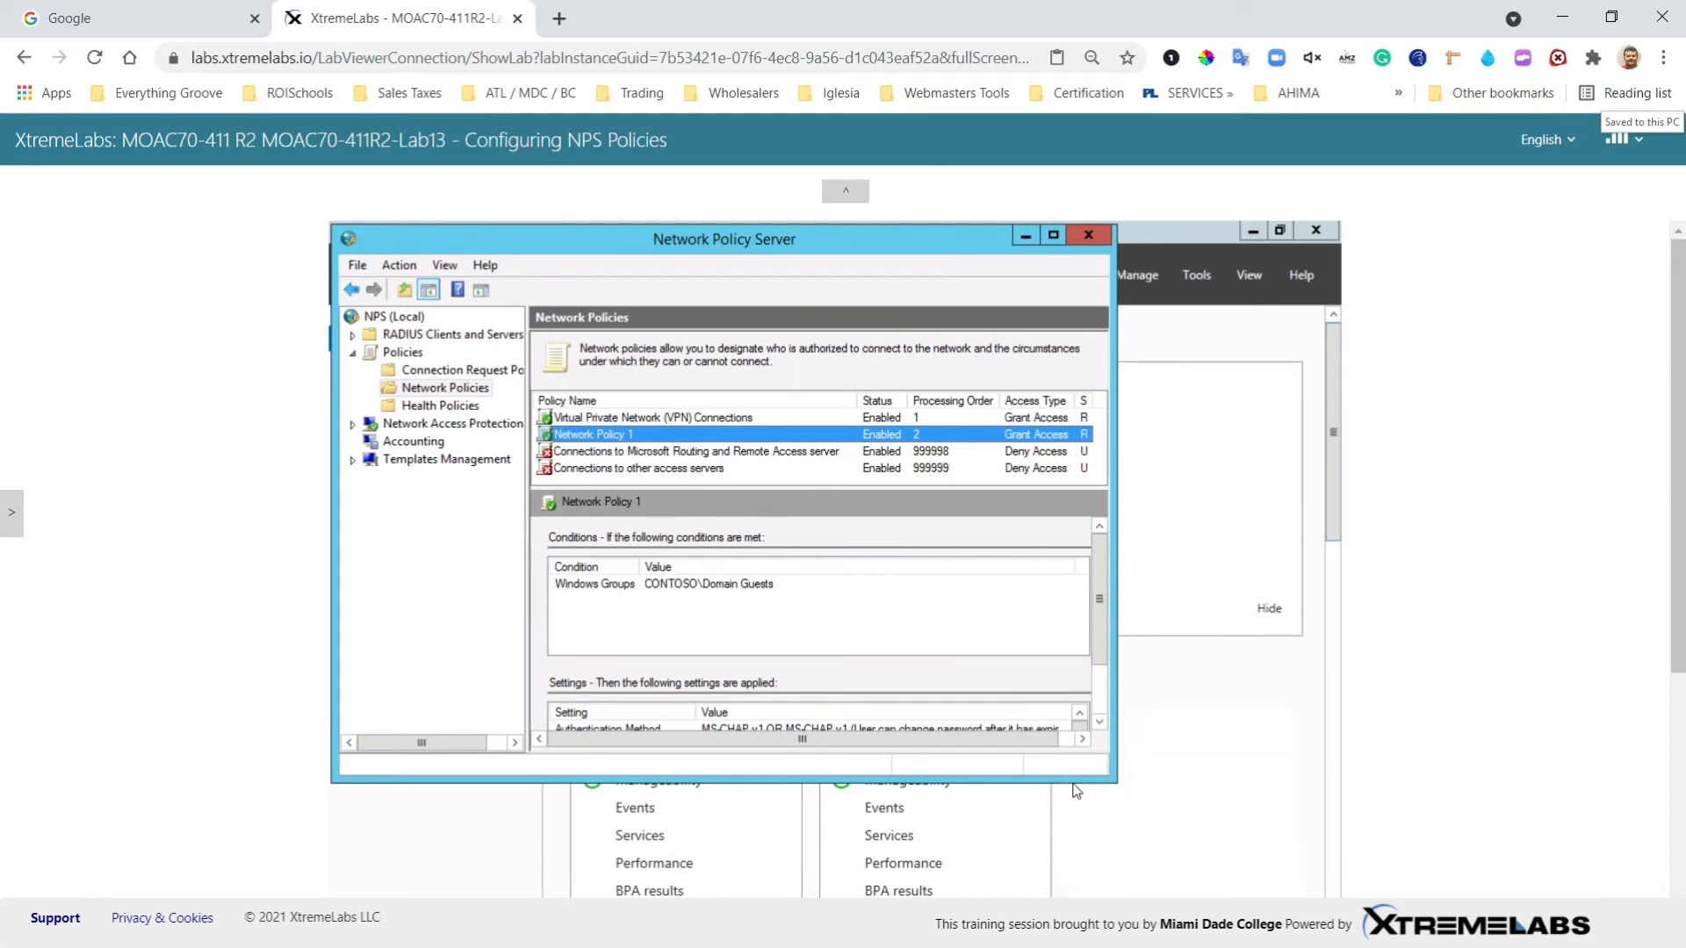
scroll(1677, 379, down, 1)
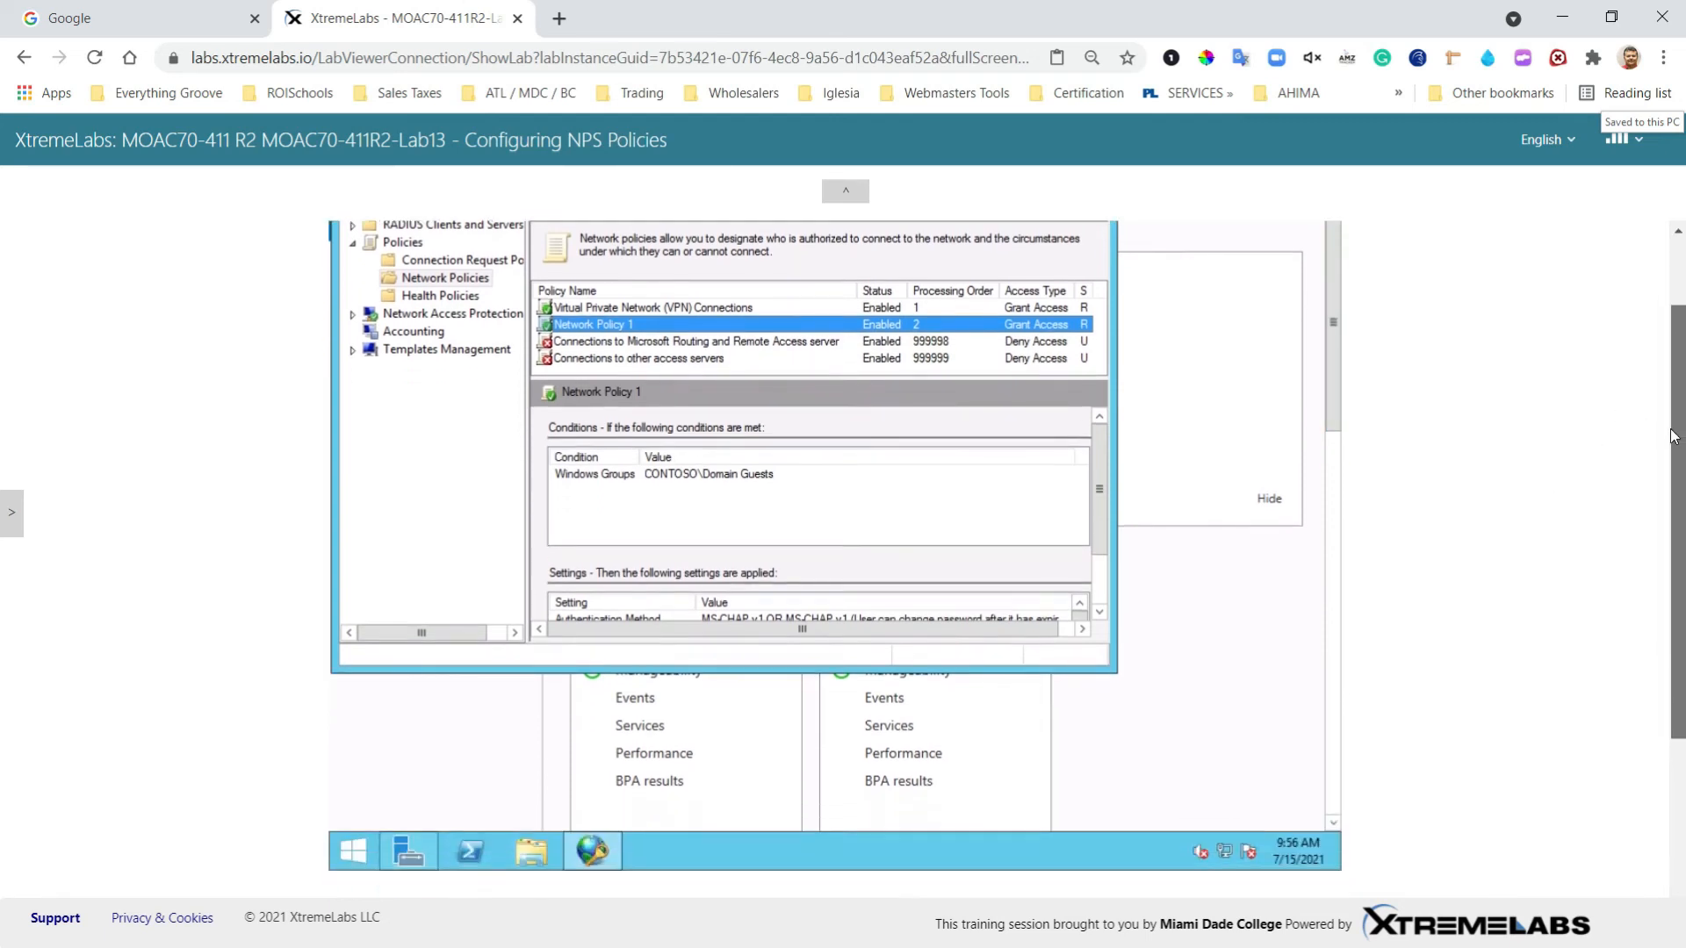
Step: Launch Command Prompt (Admin) from Start and run netsh, then nps
right_click(353, 858)
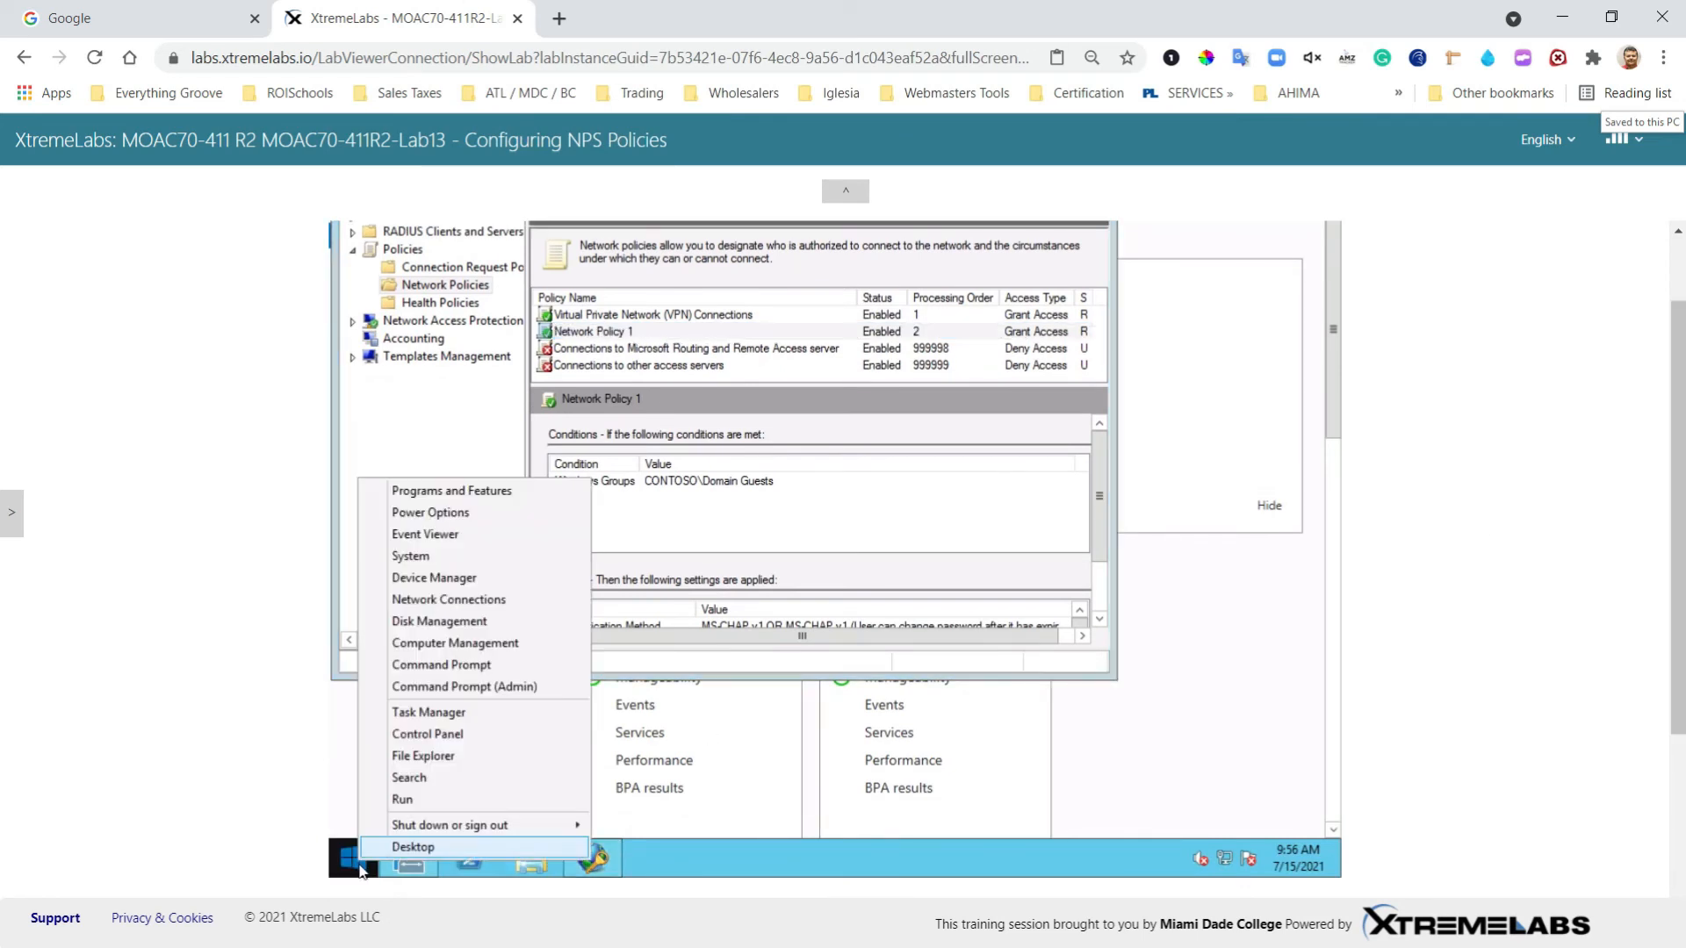
click(477, 685)
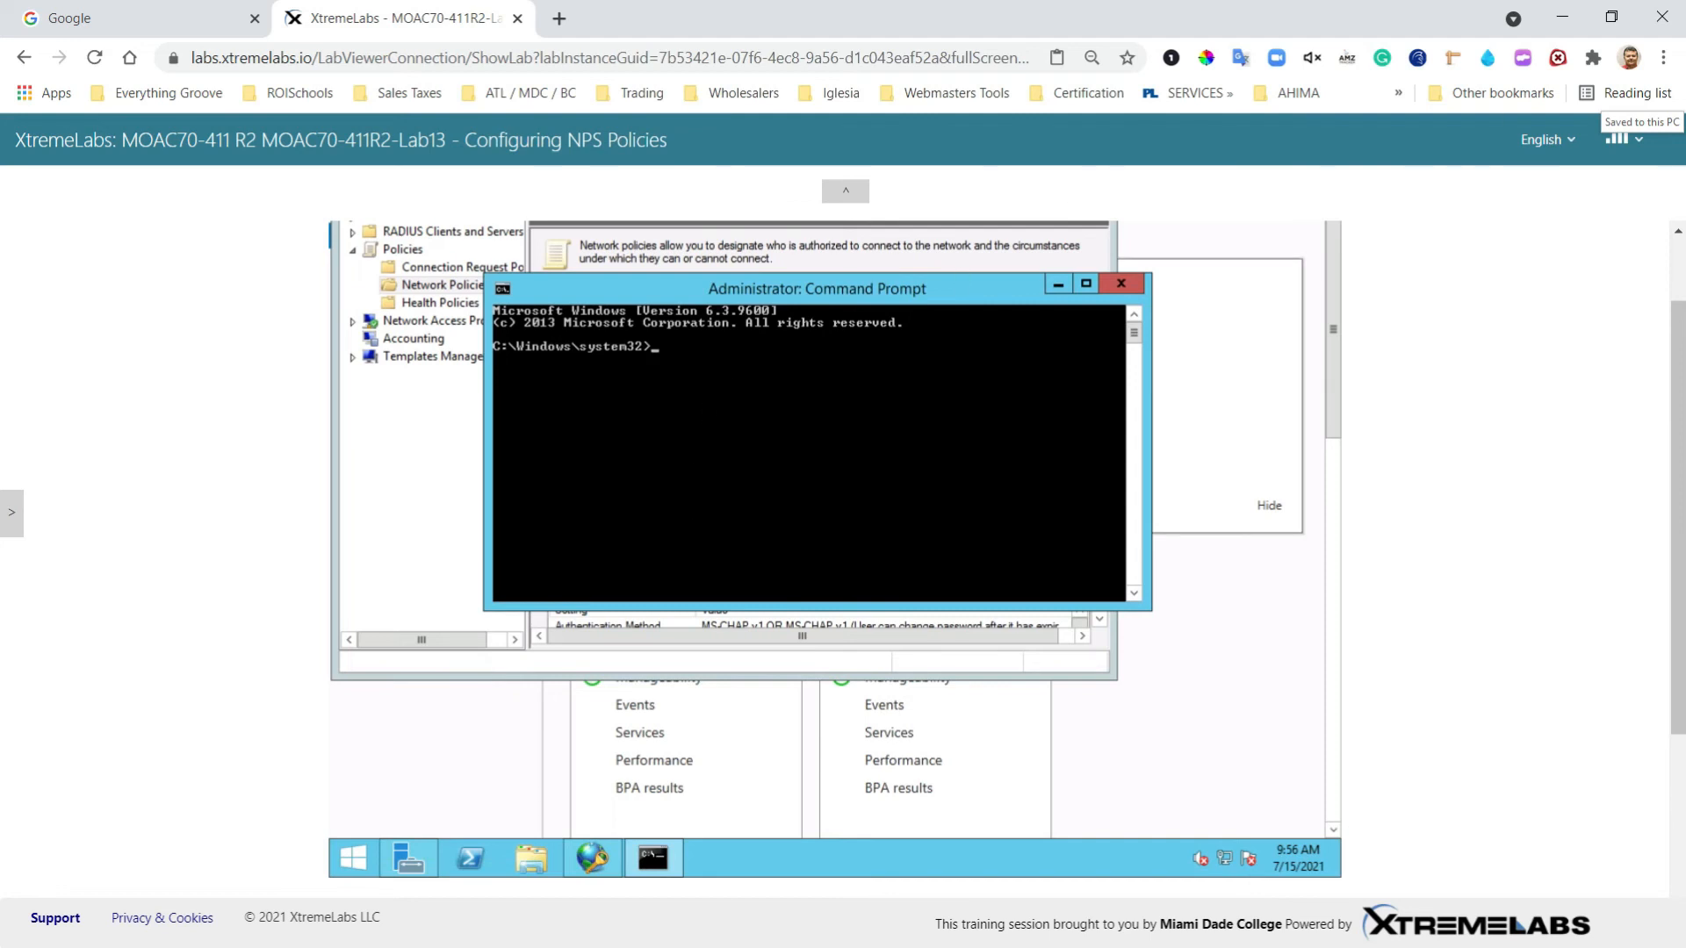
text(netsh)
key(Return)
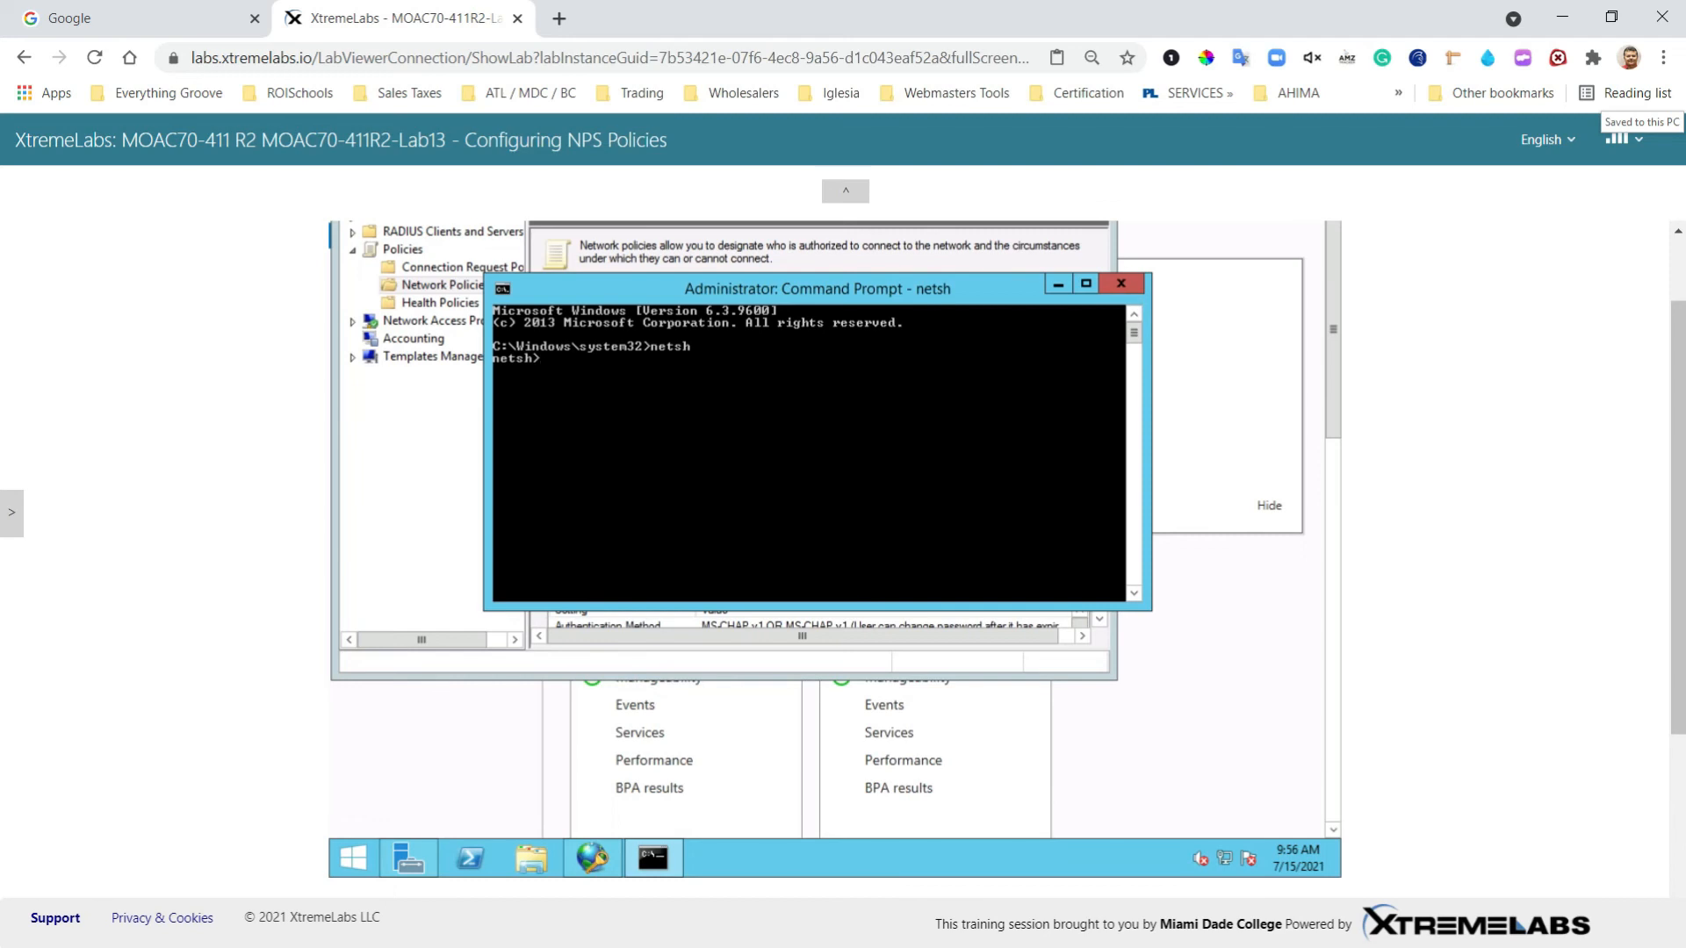
text(nps)
key(Return)
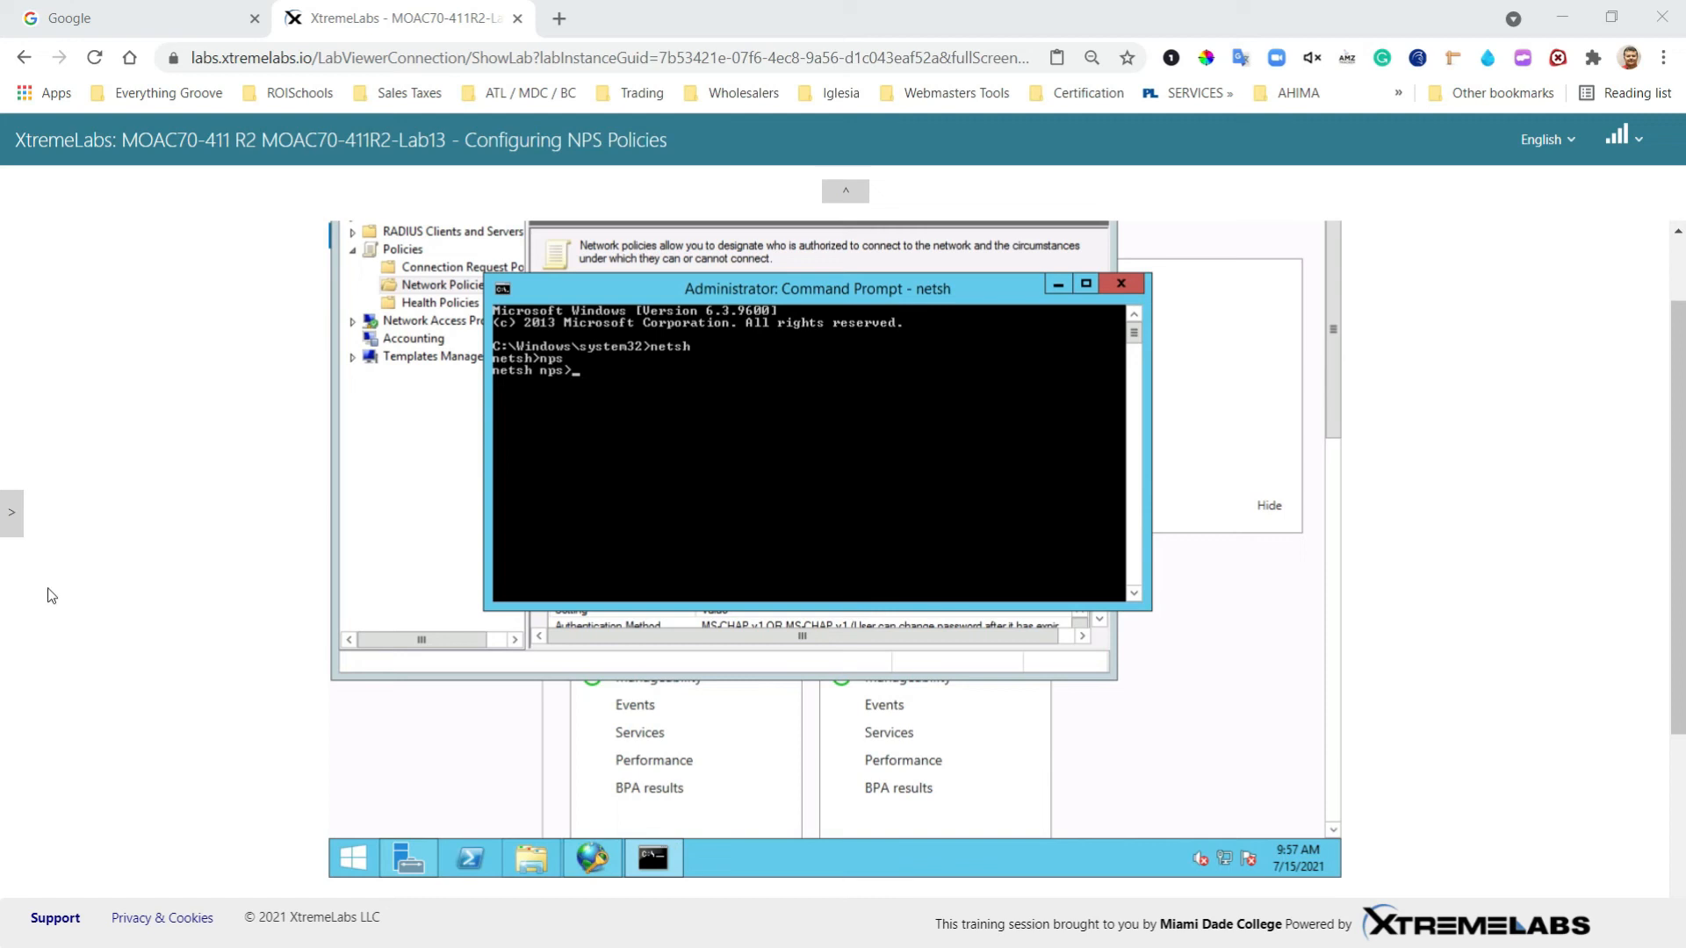
Step: Paste and run 'export filename="C:\Bak.xml" exportPSK=YES' at the netsh nps prompt through Paste Content
click(11, 517)
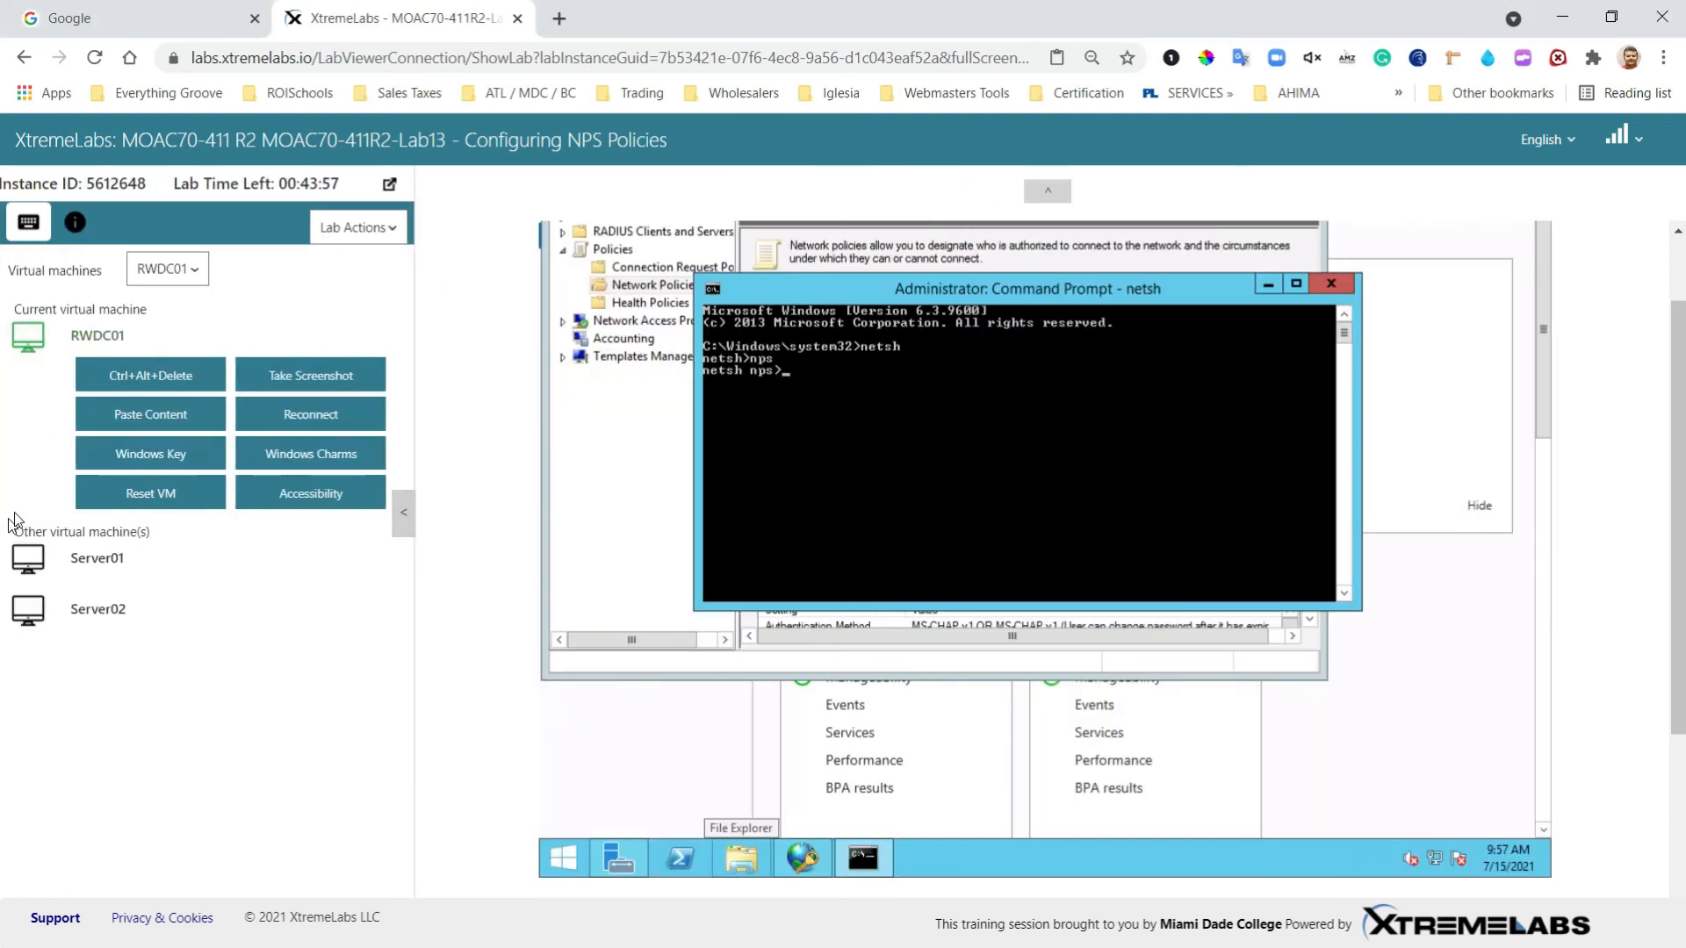
click(165, 420)
right_click(324, 350)
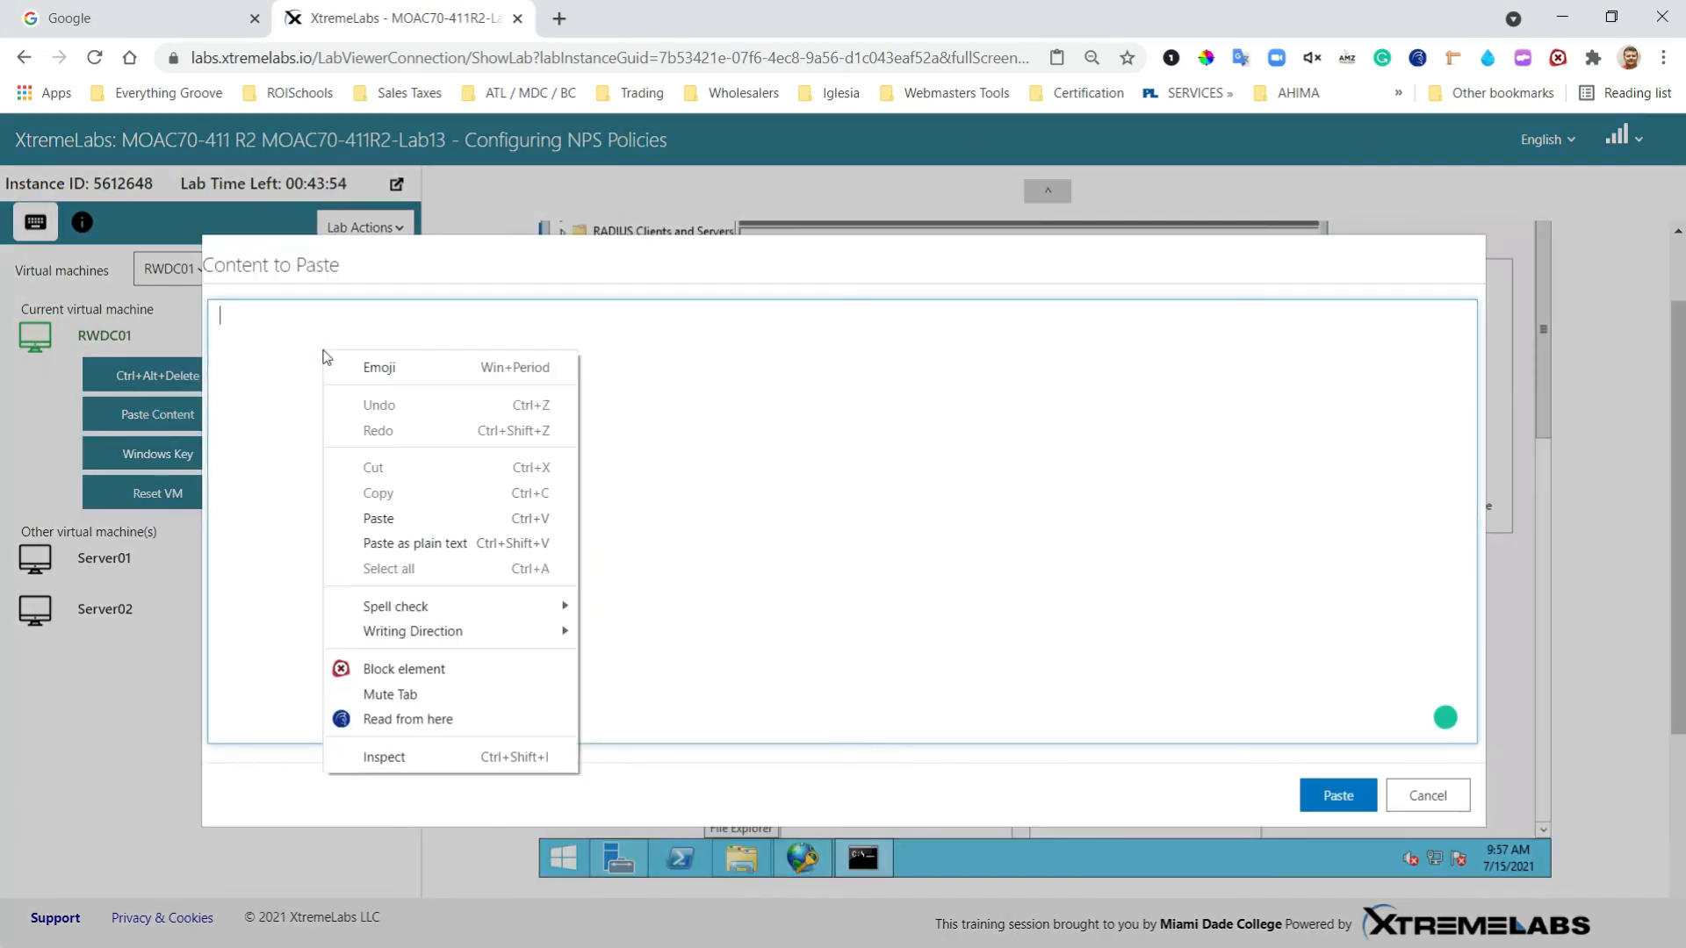
click(400, 519)
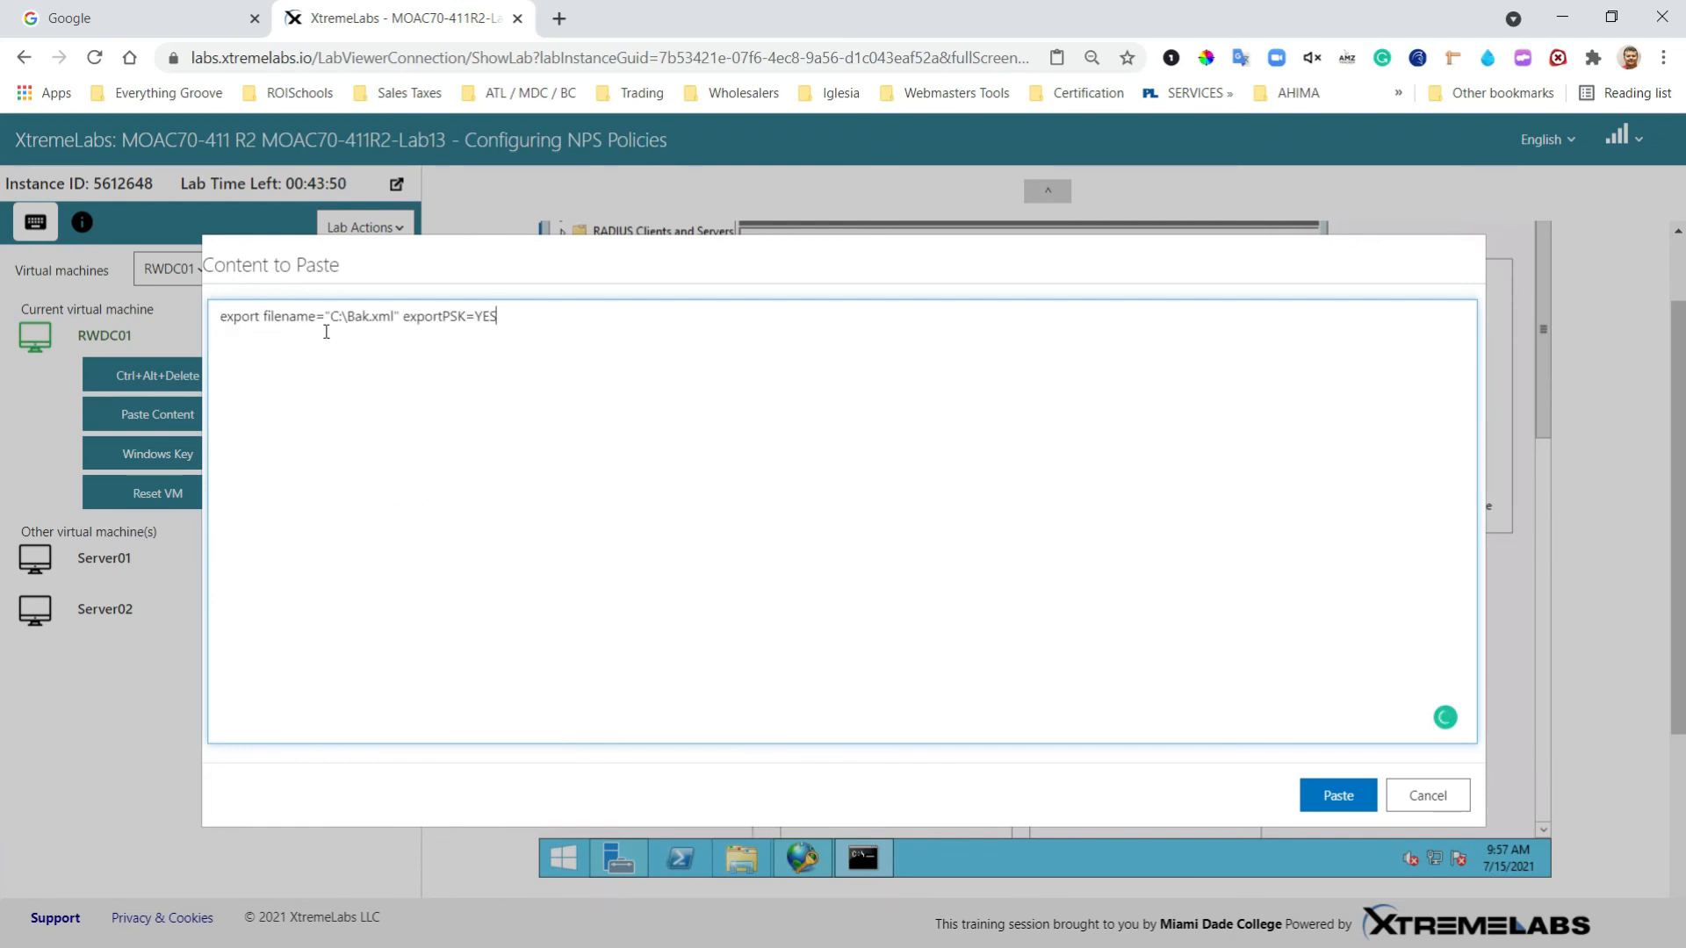
drag(326, 316, 409, 316)
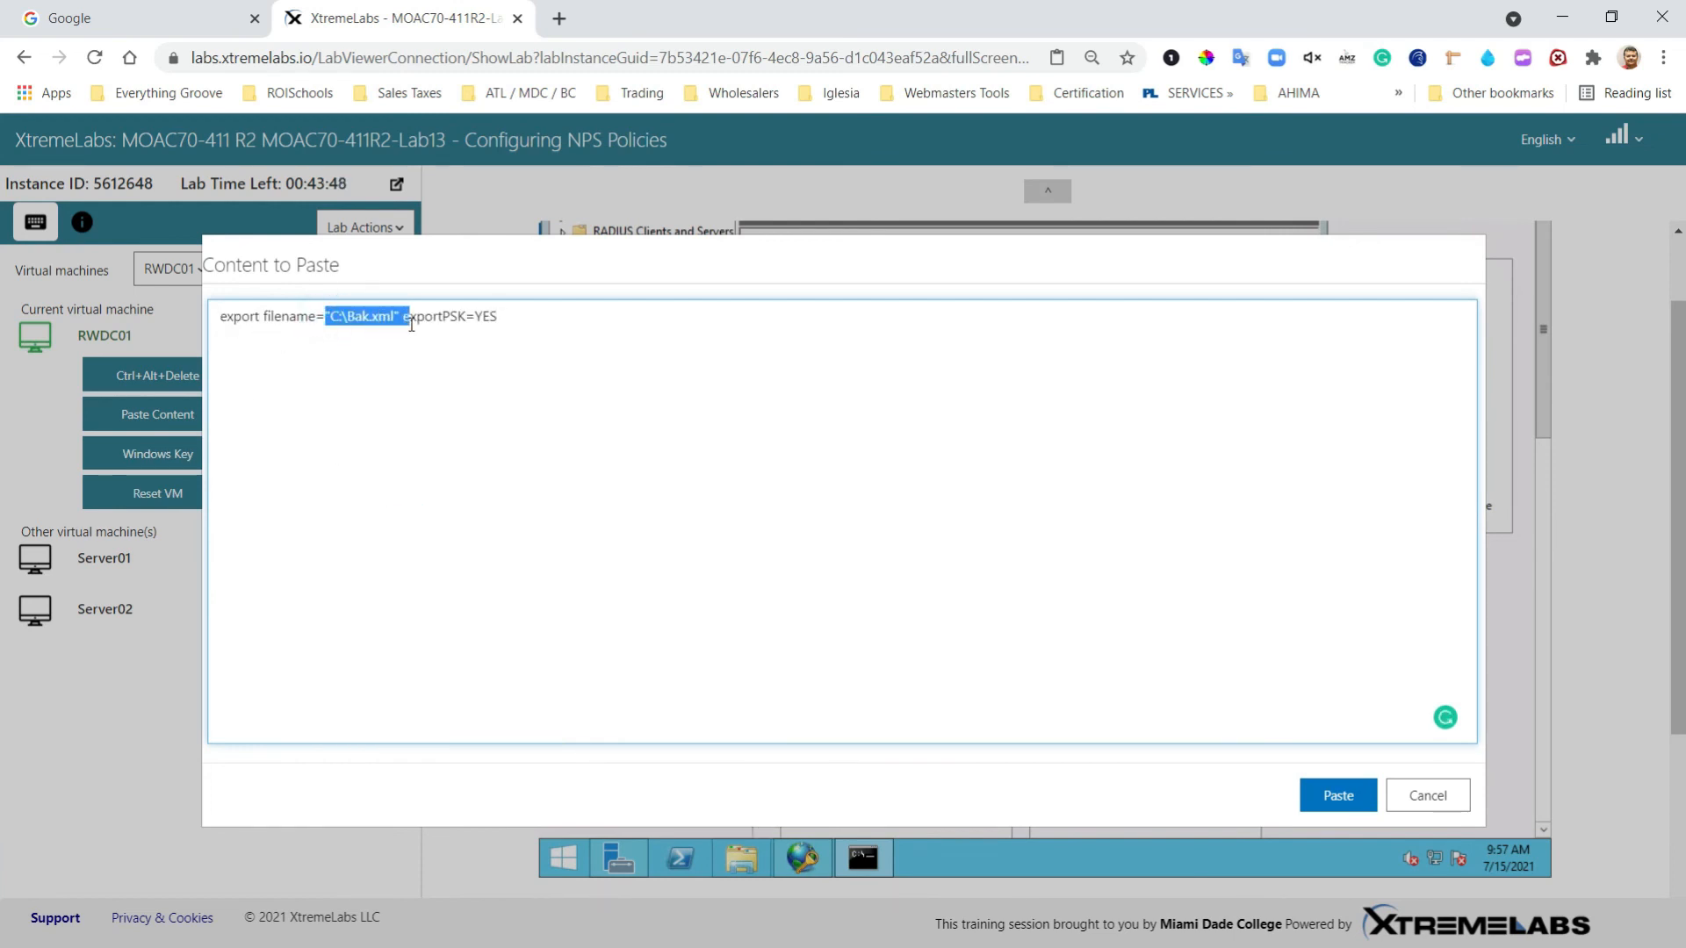
click(450, 327)
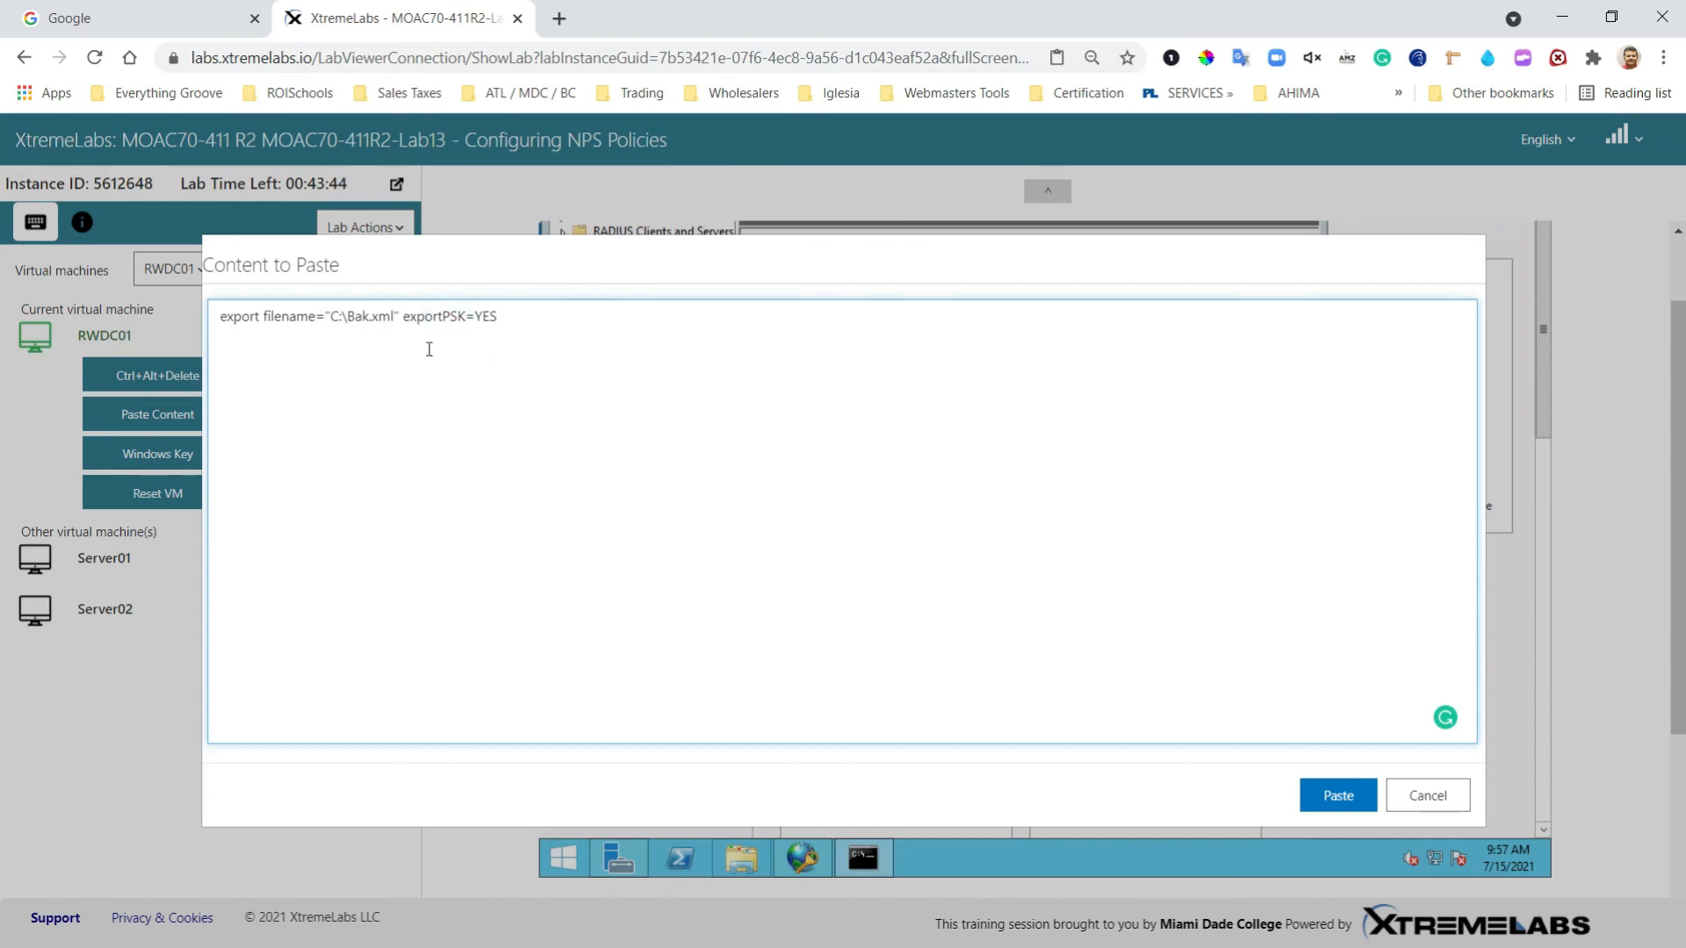
click(449, 316)
click(1327, 797)
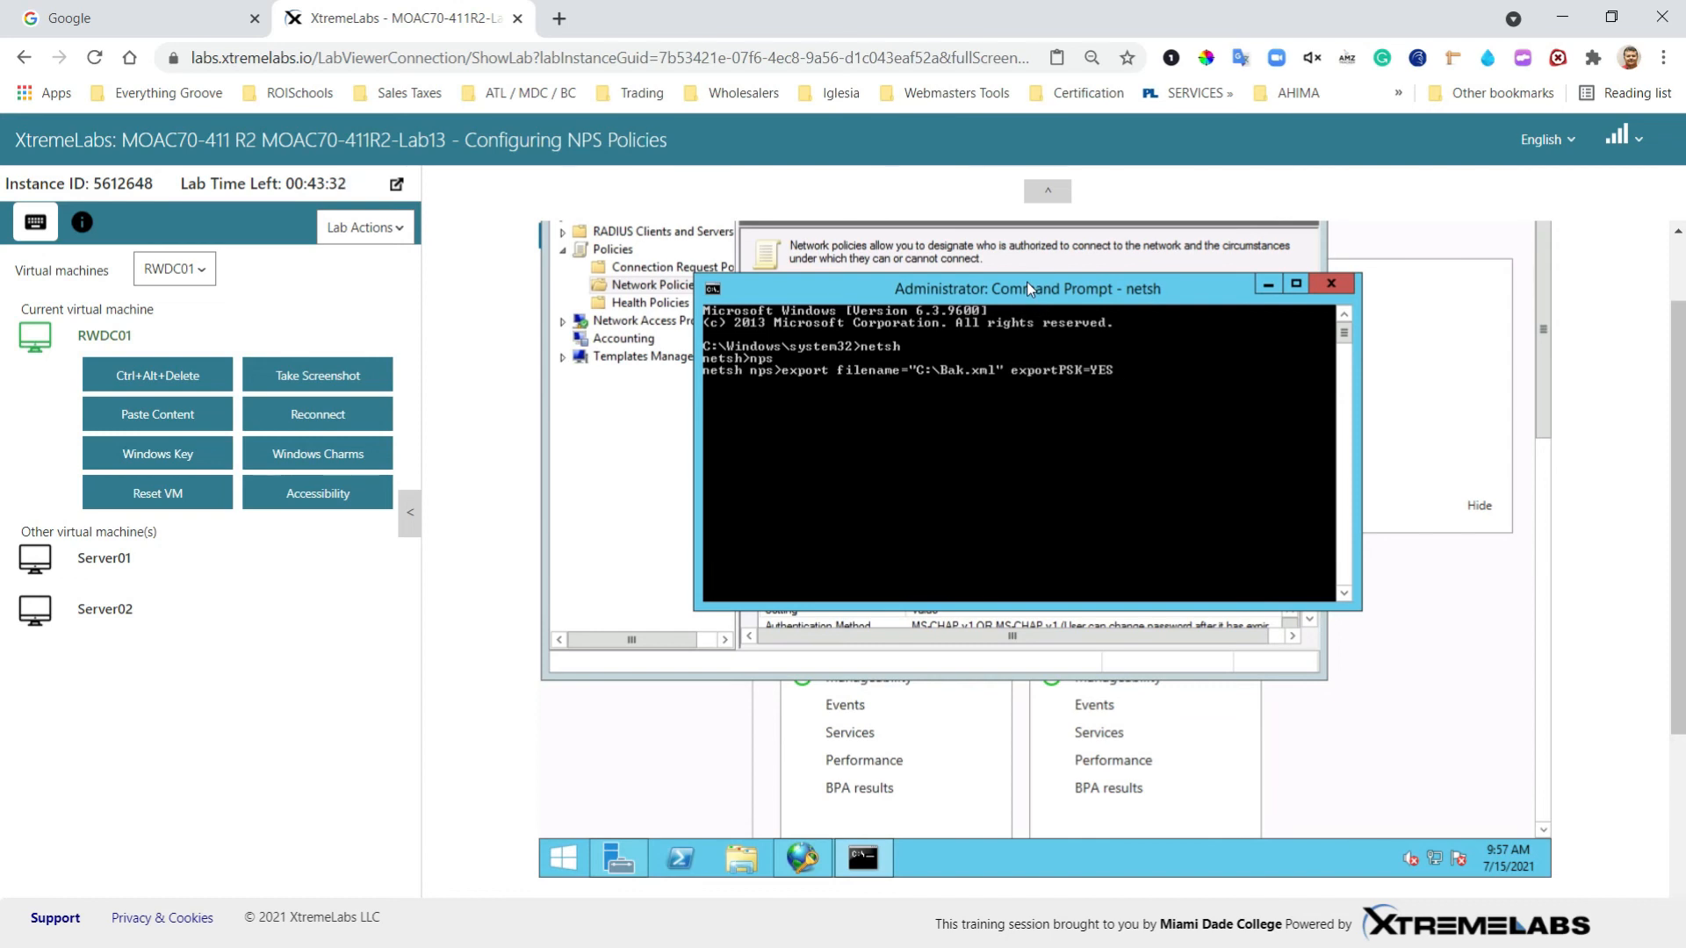
key(Return)
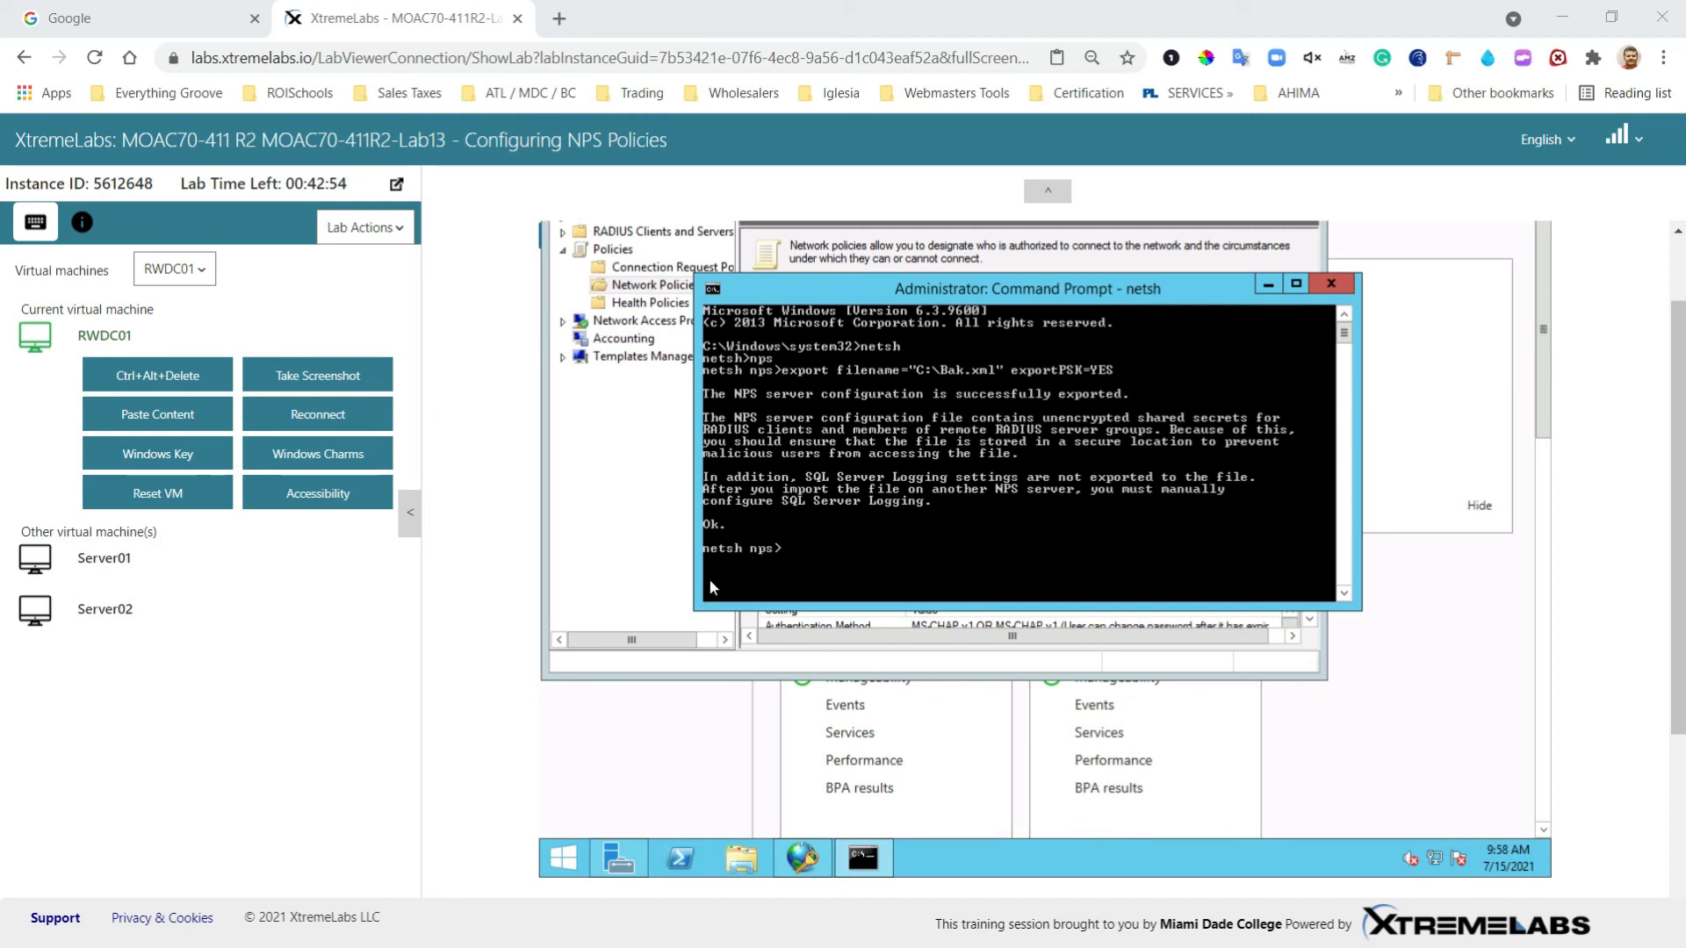
Step: Replace the Paste Content text with 'import filename="C:\Bak.xml"' and send it to the console
click(155, 417)
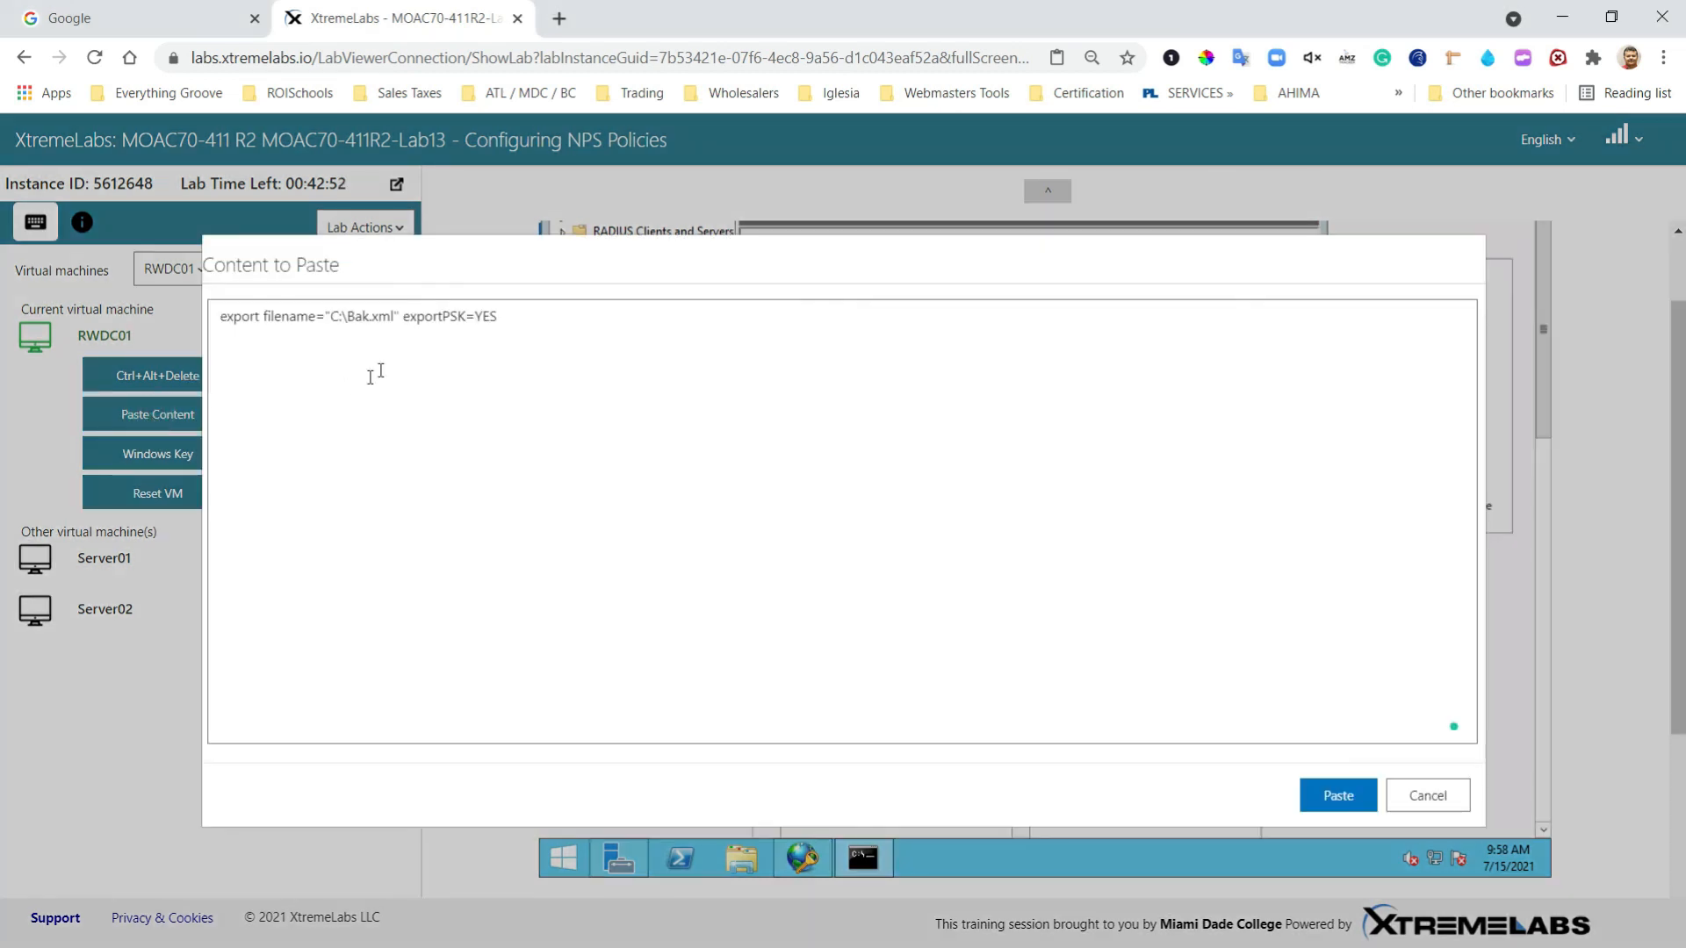
triple_click(587, 340)
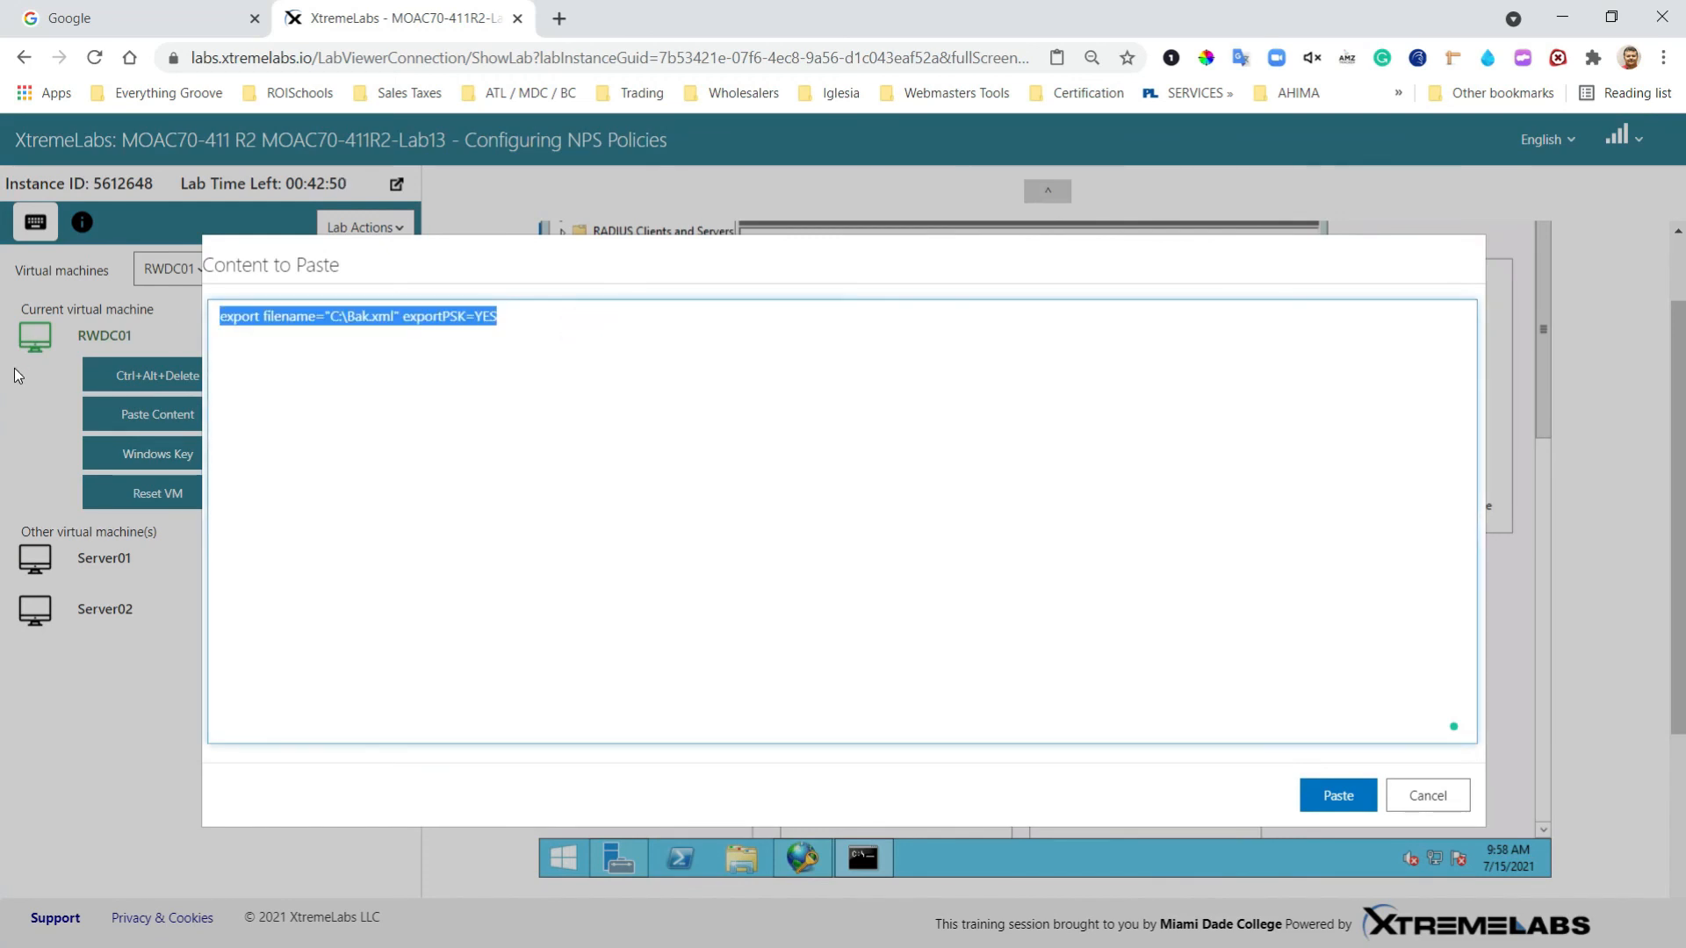
text(import filename="C:\Bak.xml")
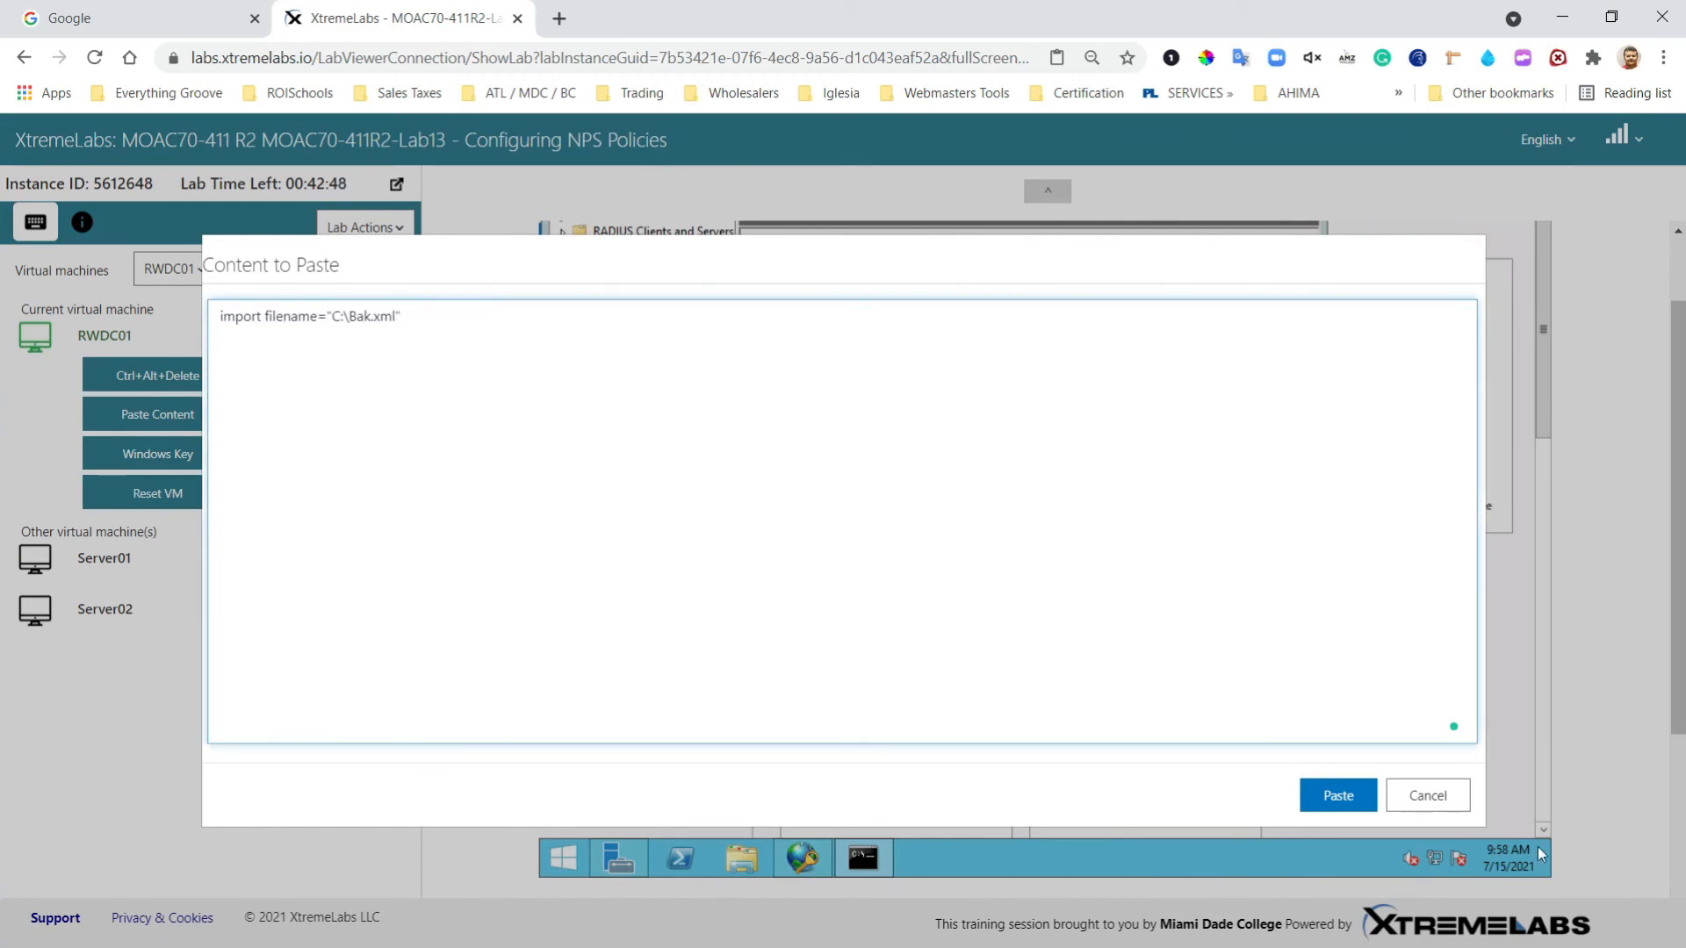
click(1339, 795)
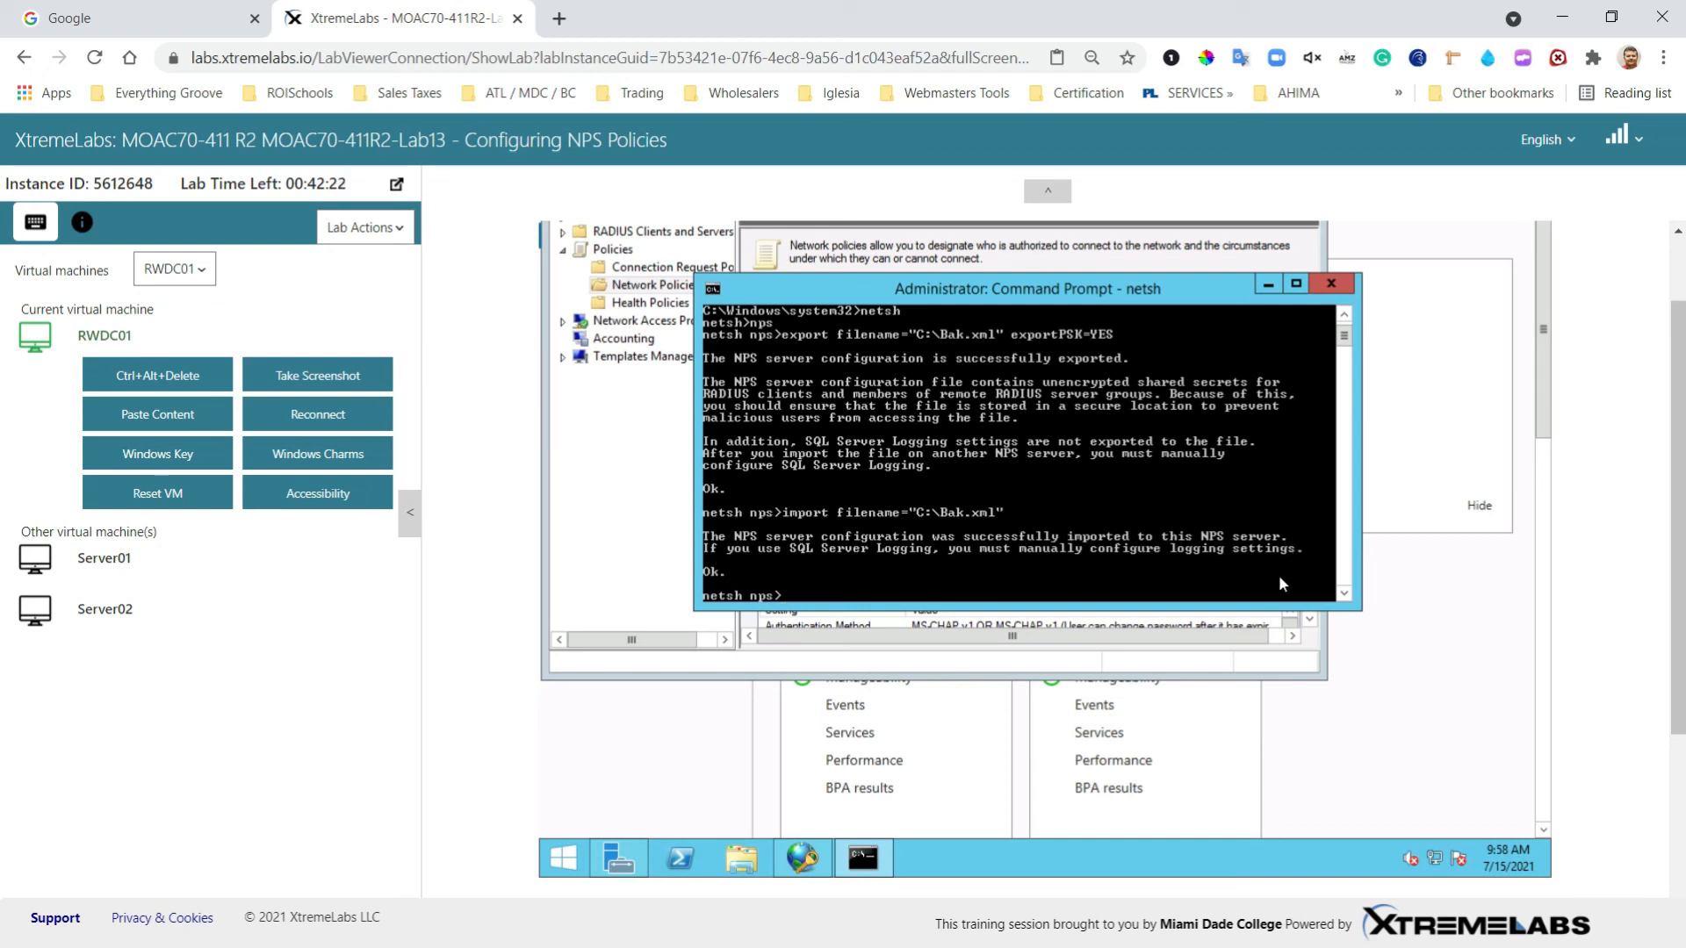
click(745, 859)
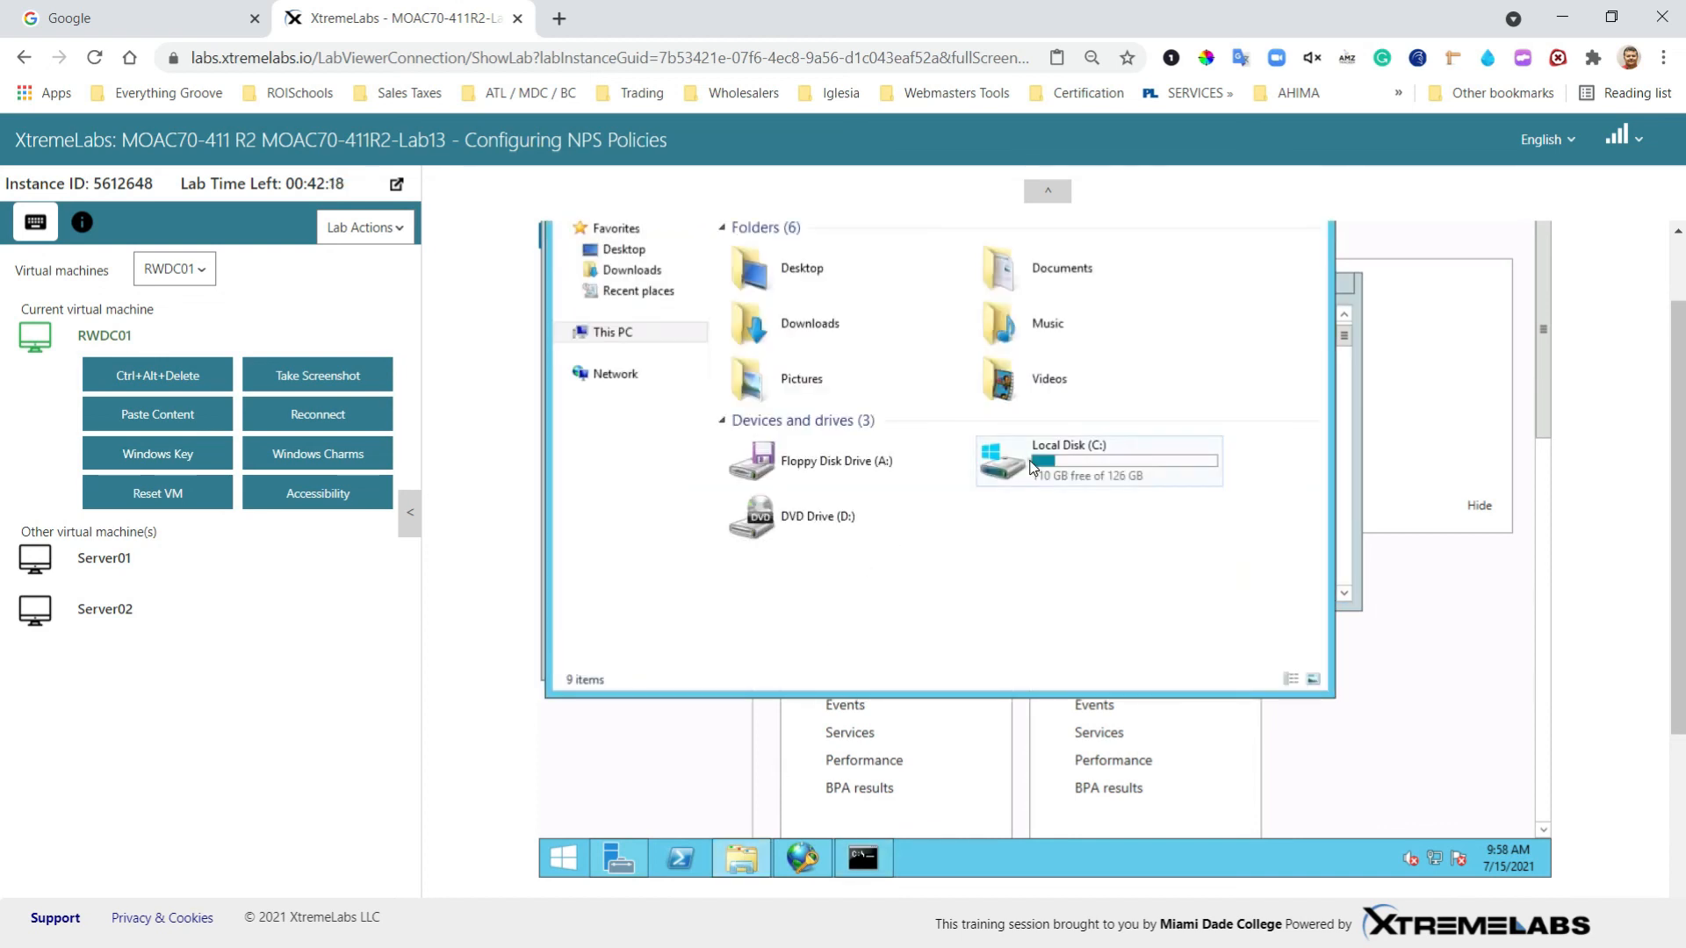
double_click(1029, 469)
click(744, 402)
scroll(987, 629, up, 2)
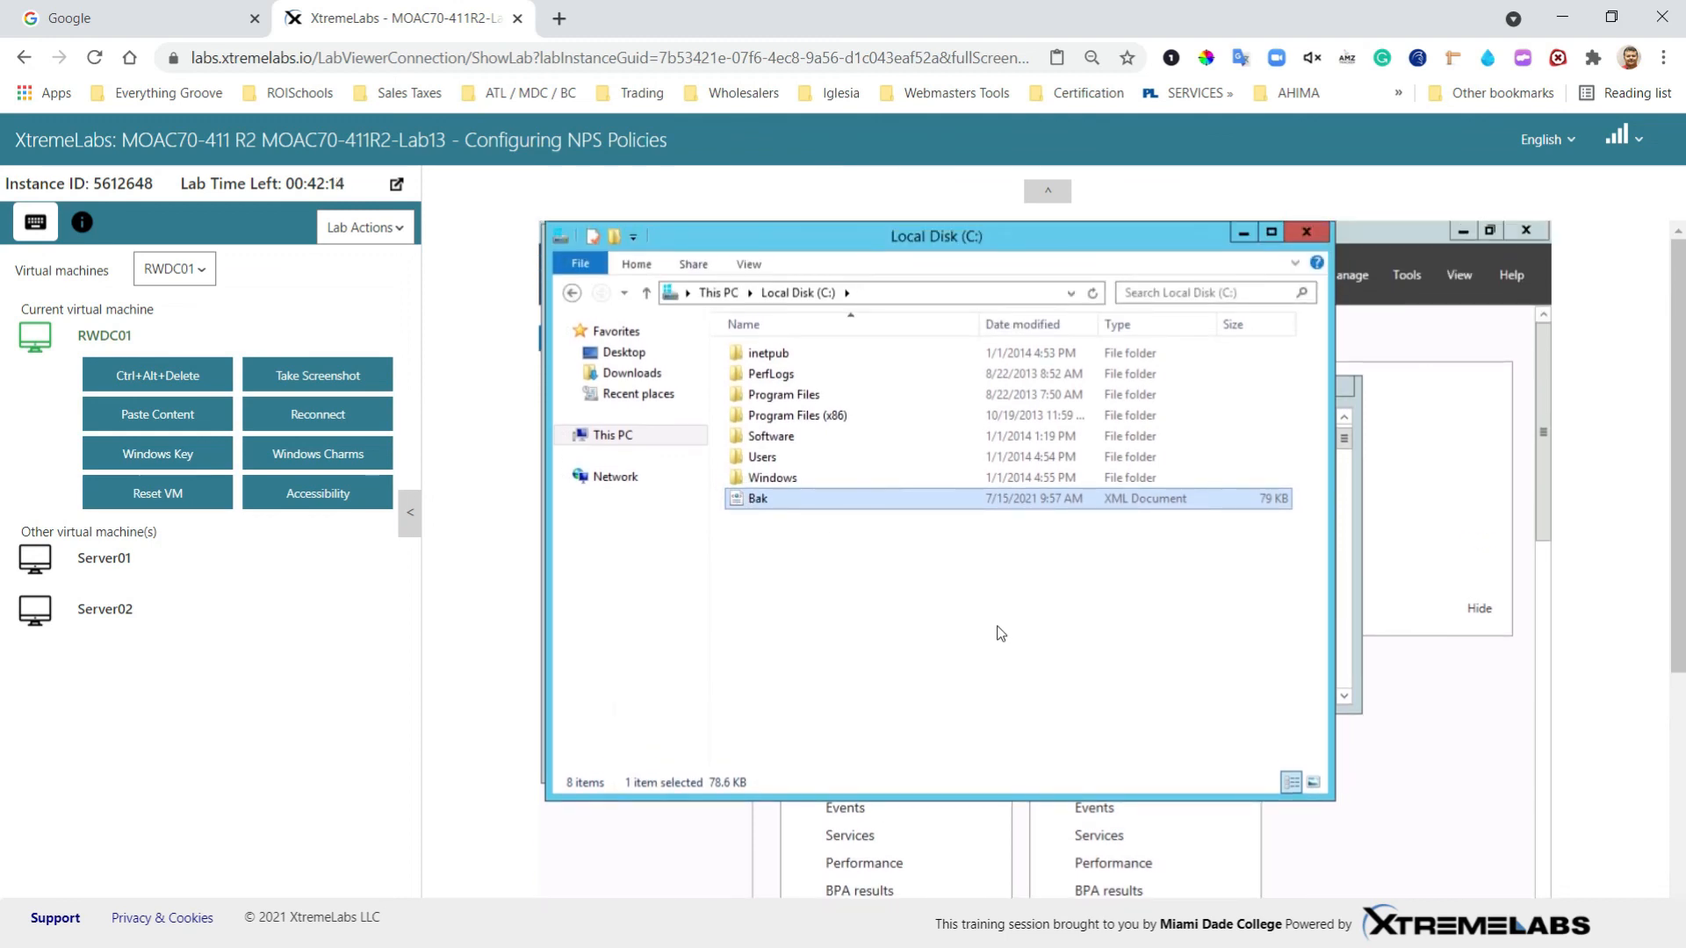
click(1312, 233)
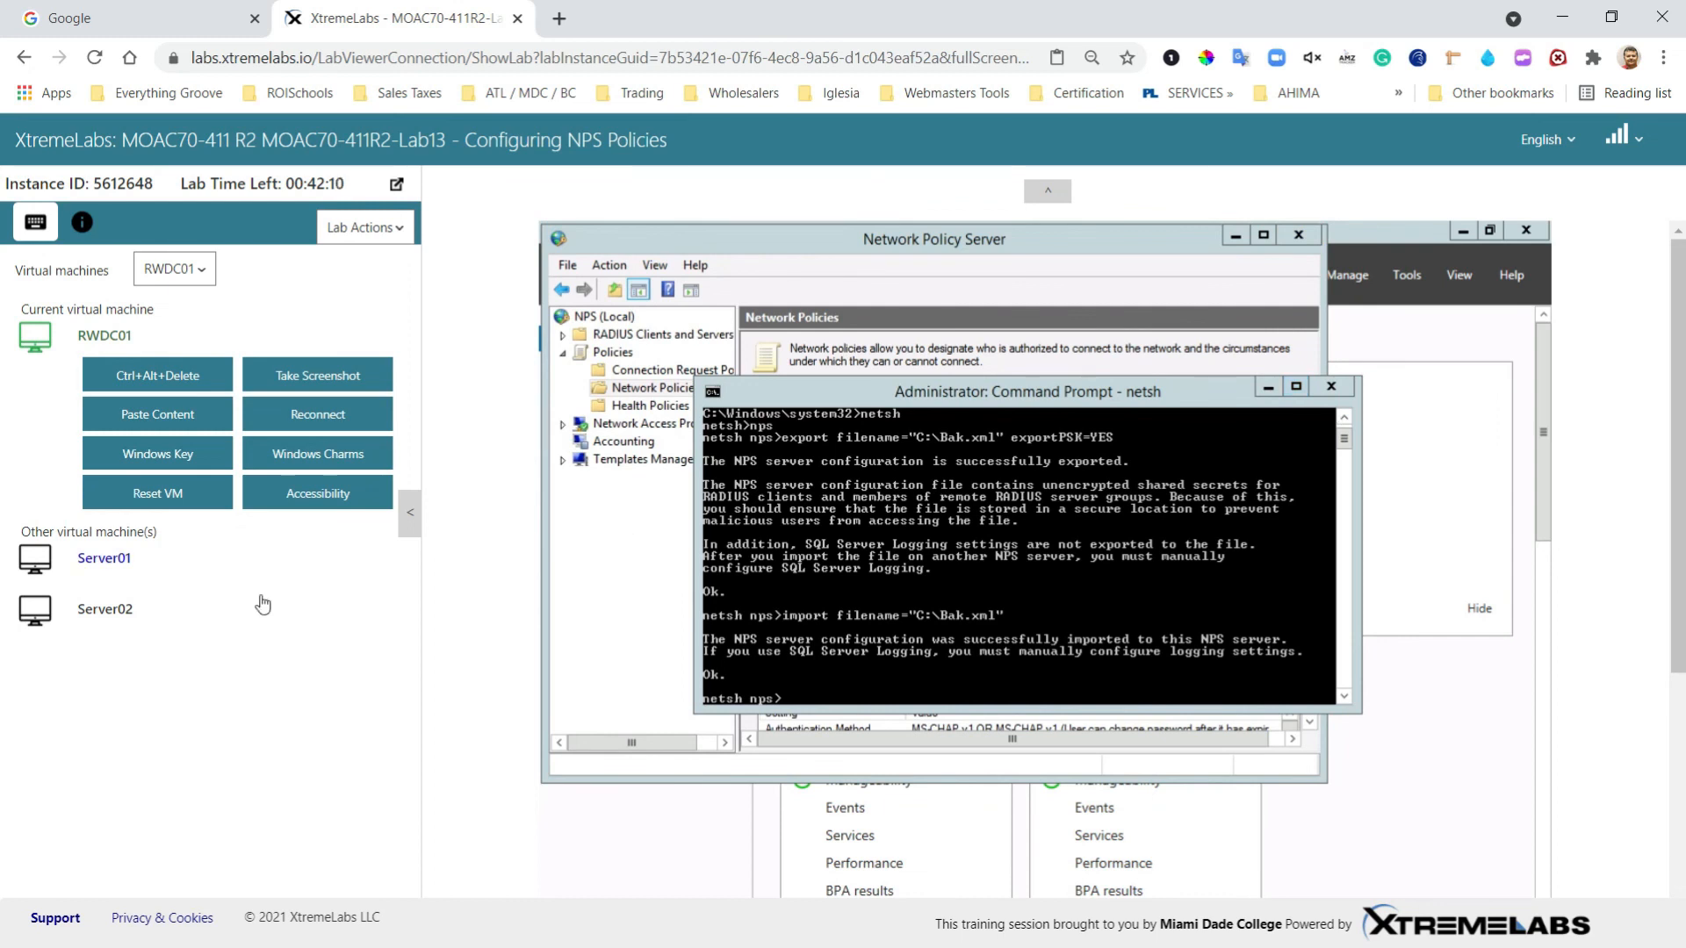